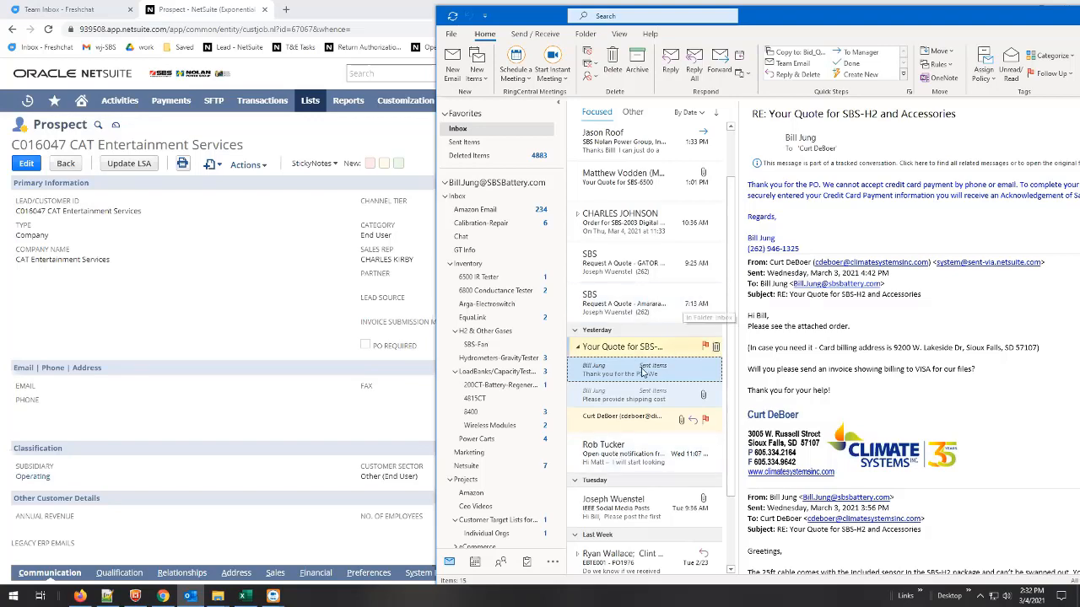
Open the latest sent reply in the "Your Quote for SBS-H2 and Accessories" conversation in its own window, clear of the main mail window.
double_click(632, 372)
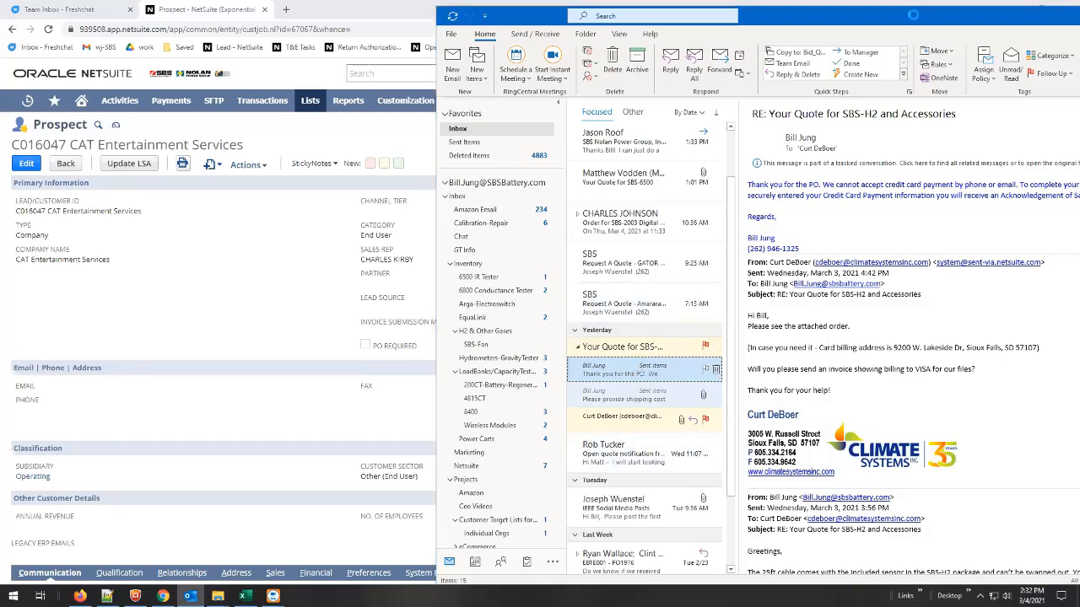
click(1044, 10)
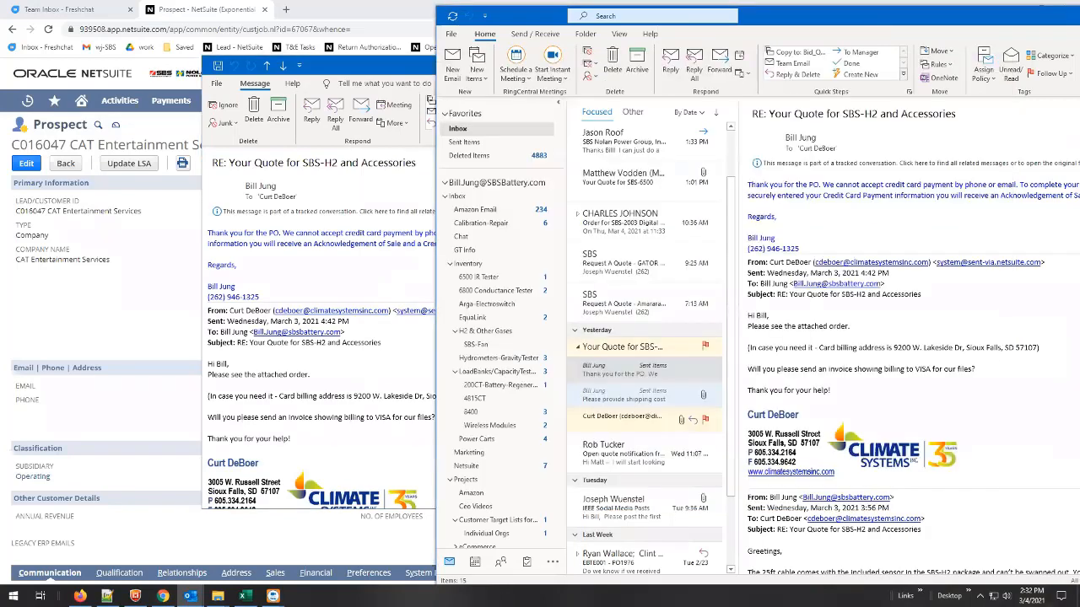
double_click(1044, 10)
click(445, 69)
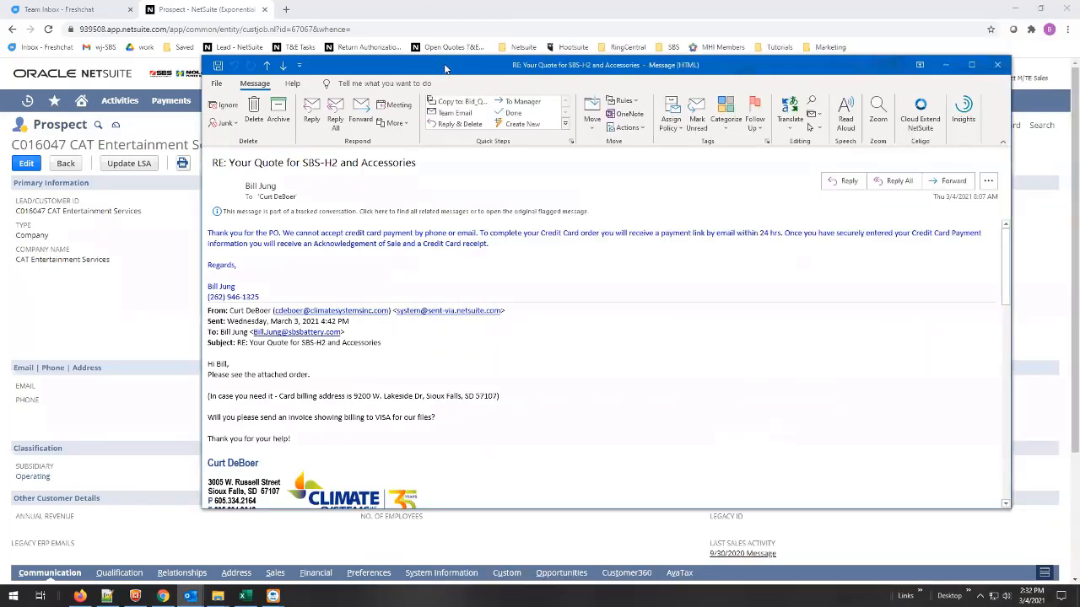
drag(446, 69, 469, 47)
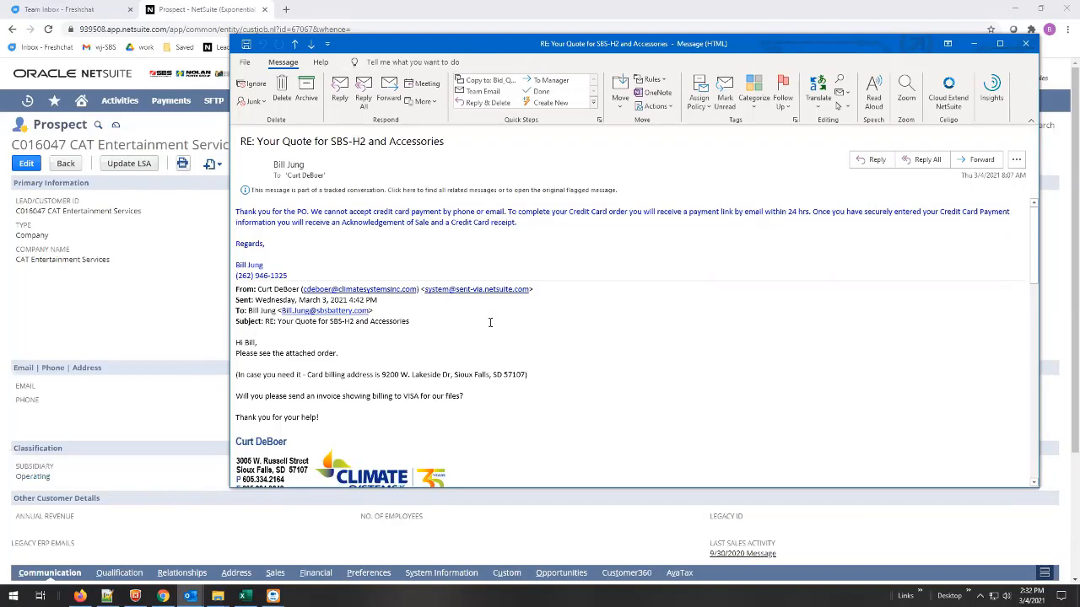
Read the customer's order message in the email thread and open the attached purchase order PDF off to the side.
scroll(463, 282, down, 3)
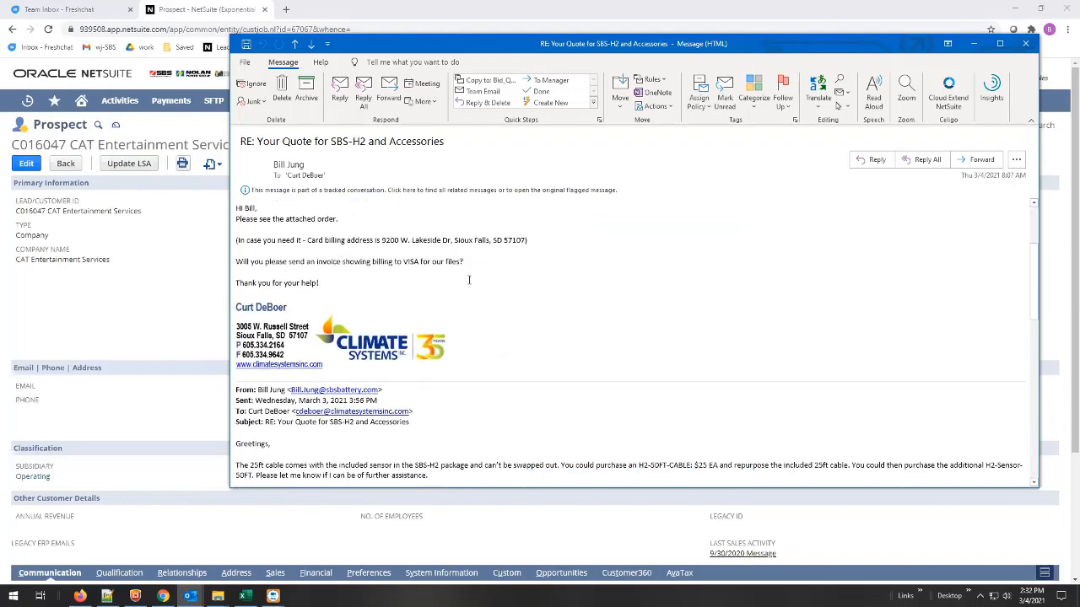
scroll(469, 280, up, 3)
scroll(473, 280, down, 5)
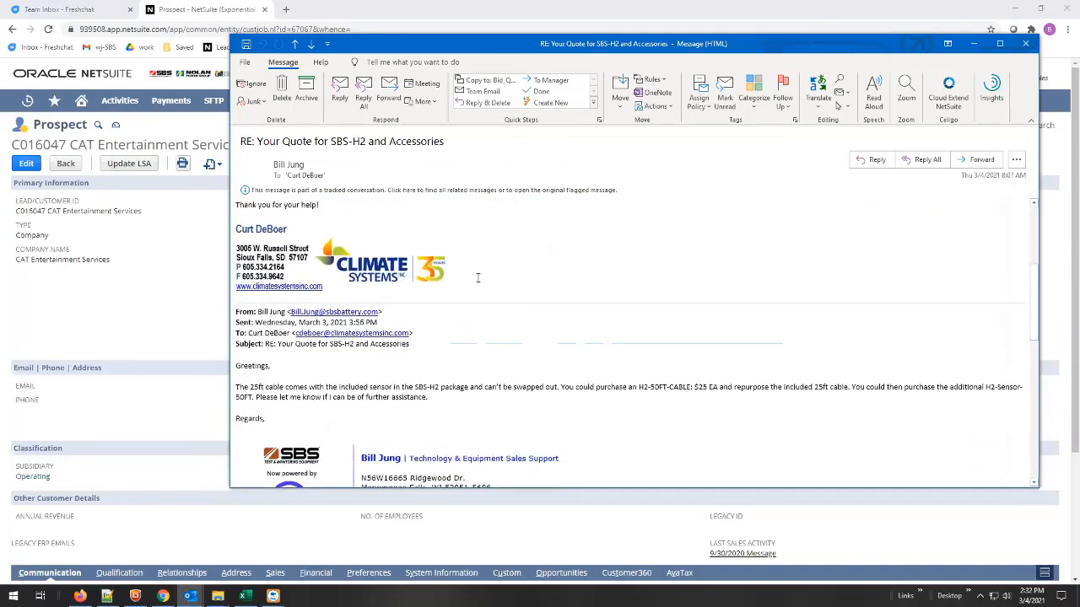
scroll(478, 278, up, 2)
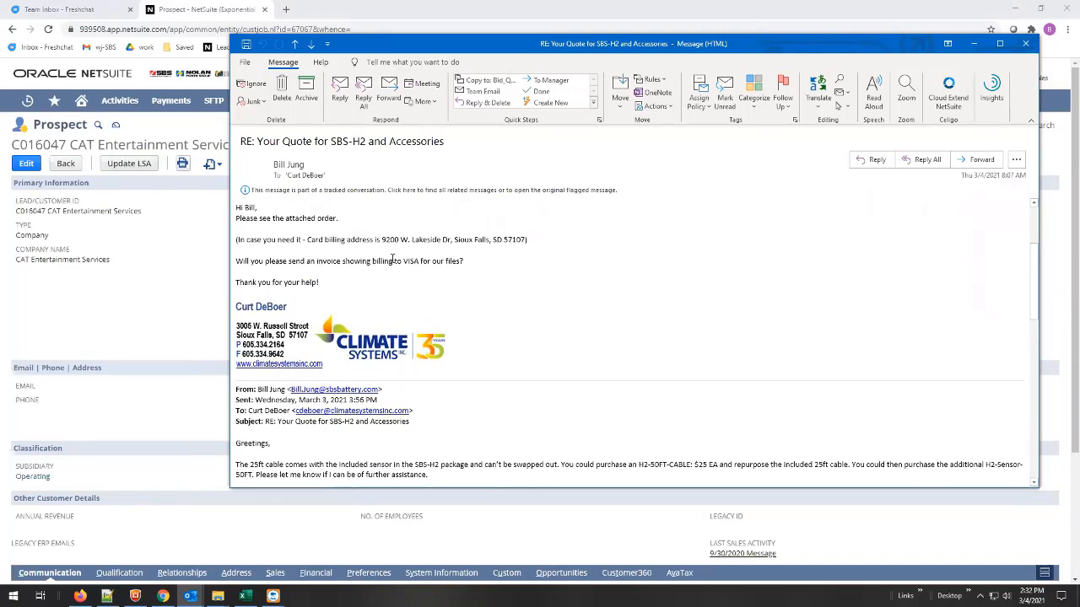
scroll(398, 258, down, 4)
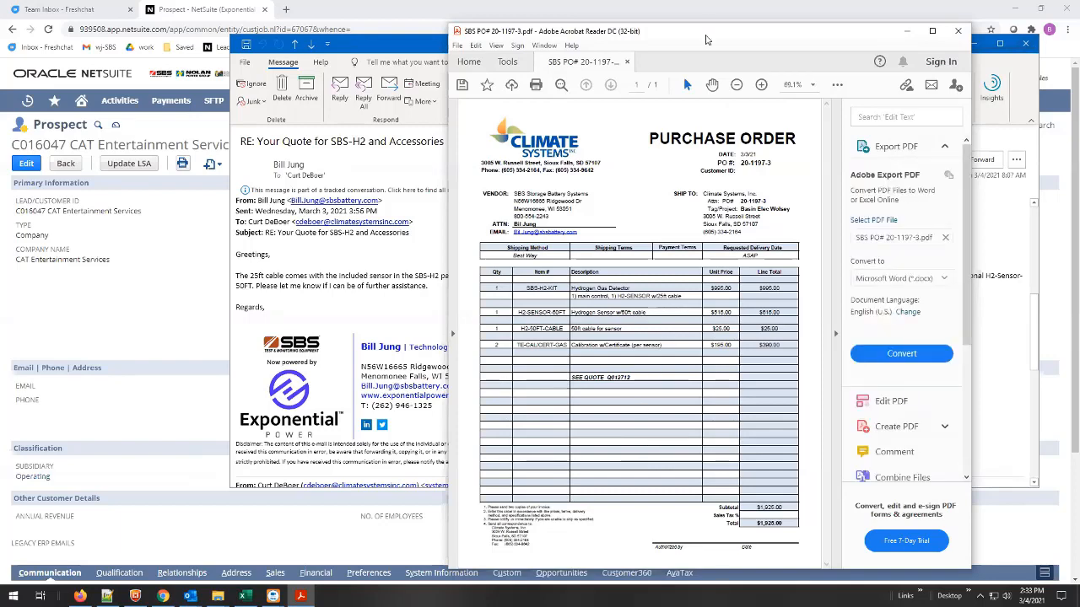
drag(706, 39, 944, 40)
Read through the full email thread, from the customer's order message back to the original quote email.
click(373, 306)
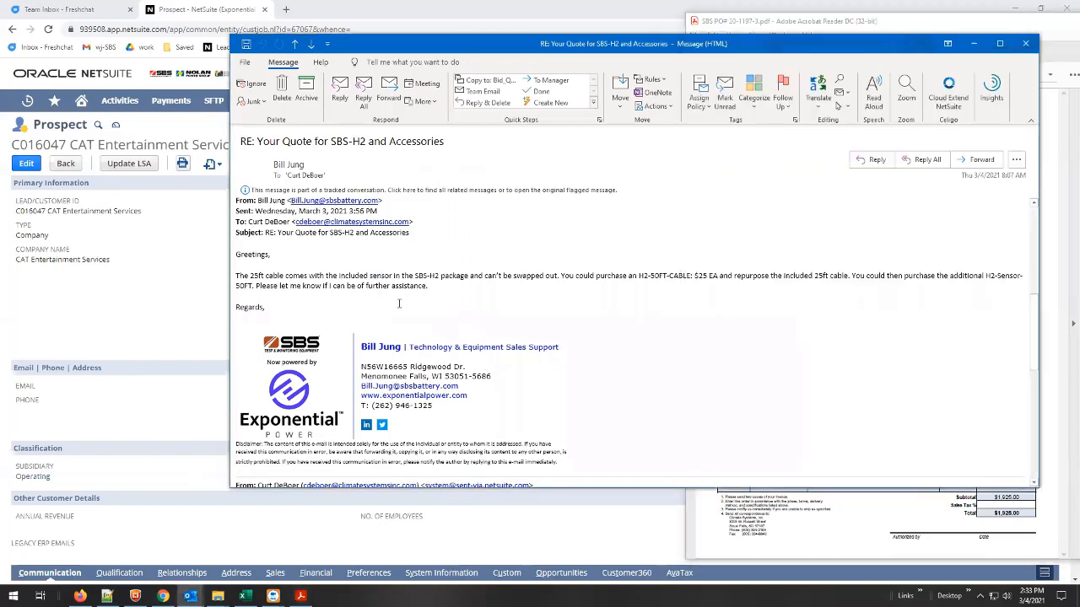
scroll(399, 304, up, 4)
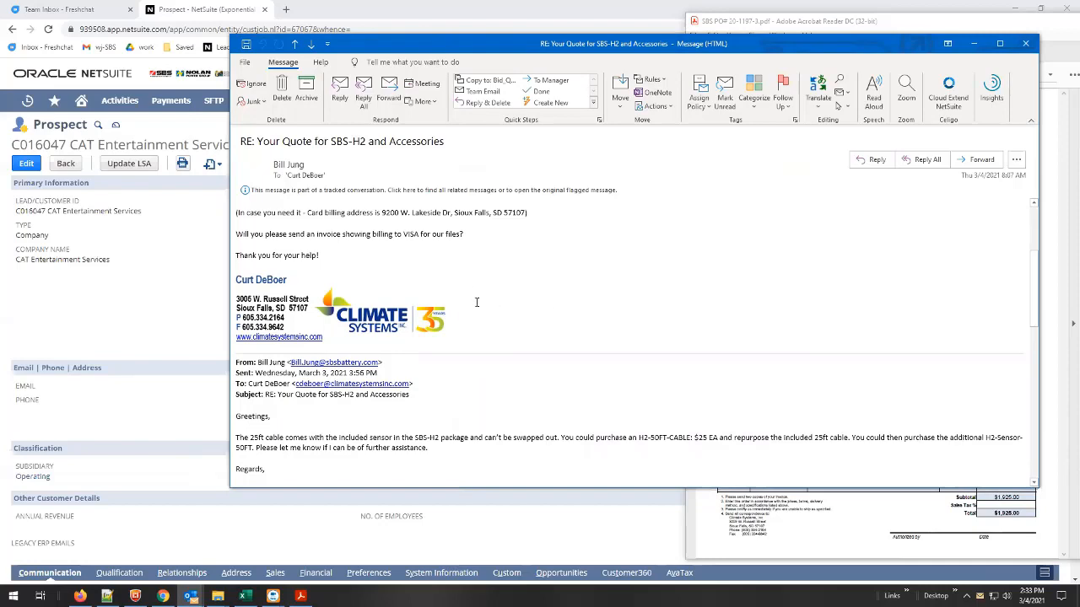
scroll(477, 302, up, 4)
scroll(358, 370, down, 1)
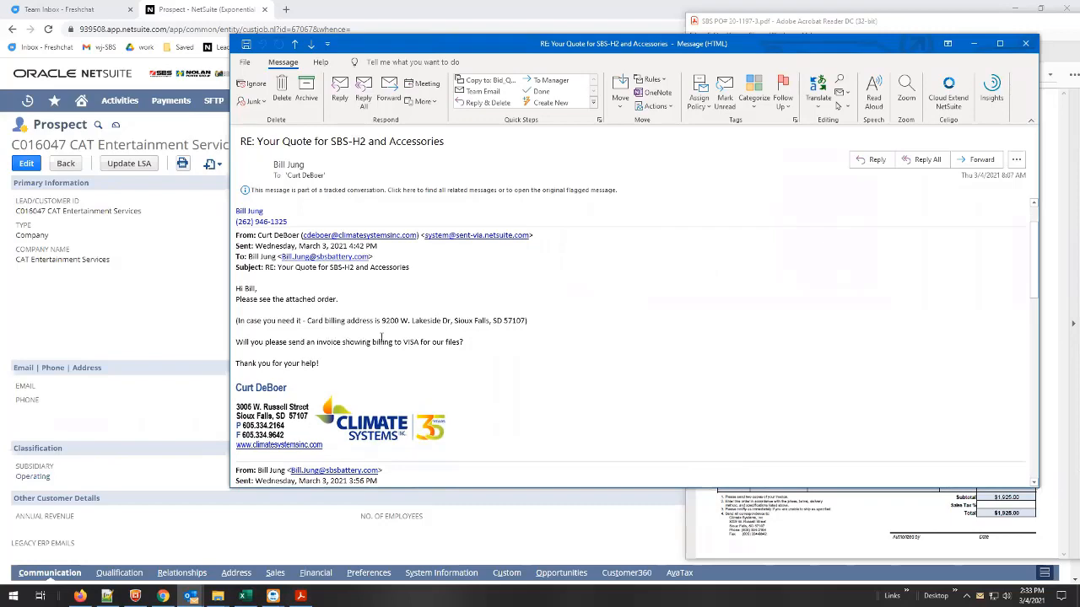
scroll(381, 337, down, 4)
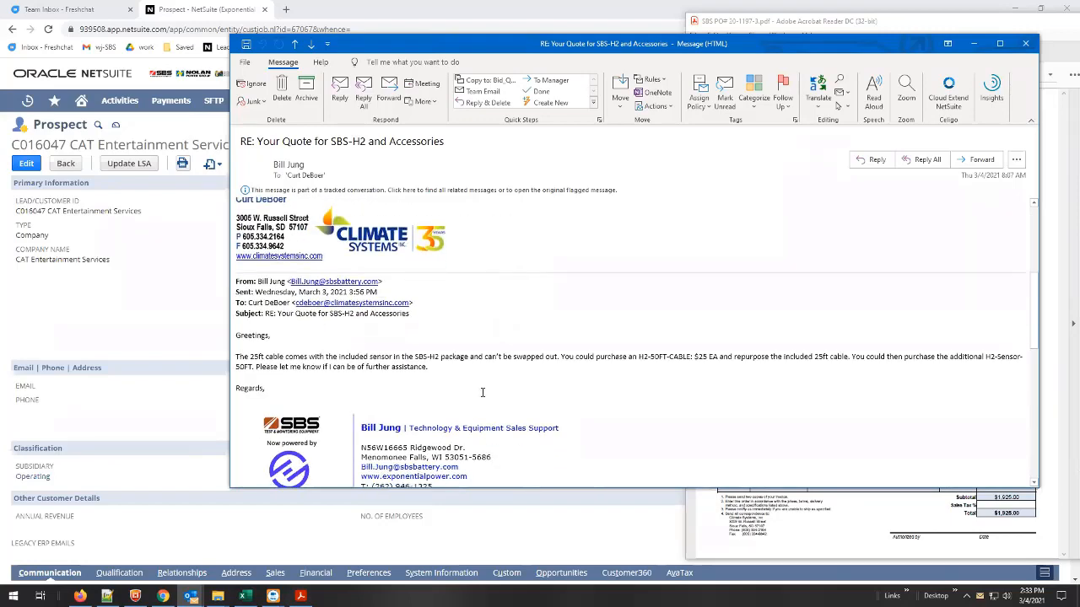
scroll(483, 389, down, 5)
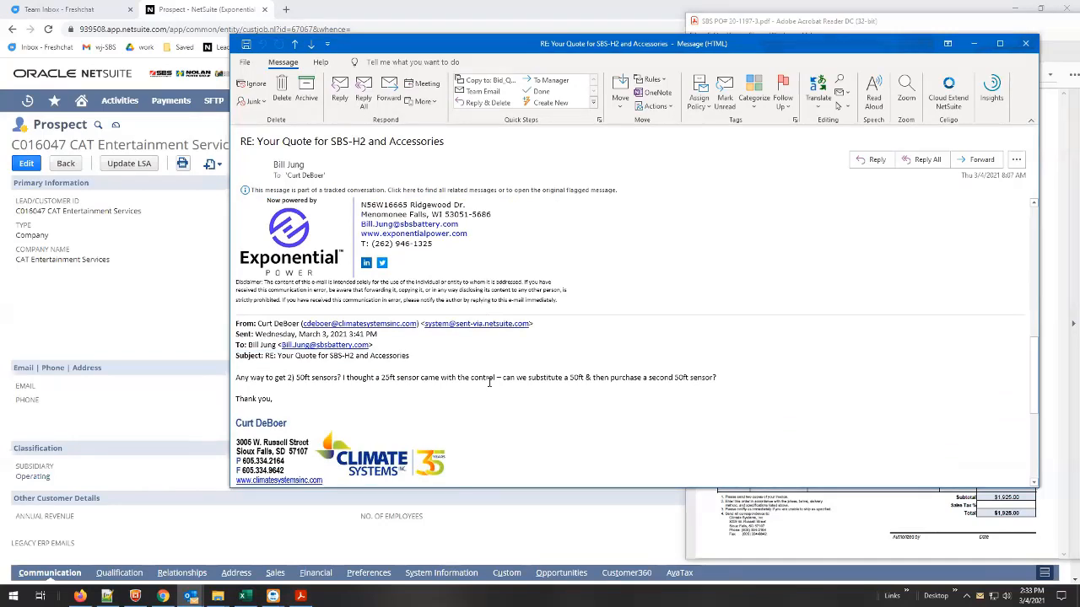
scroll(460, 386, down, 3)
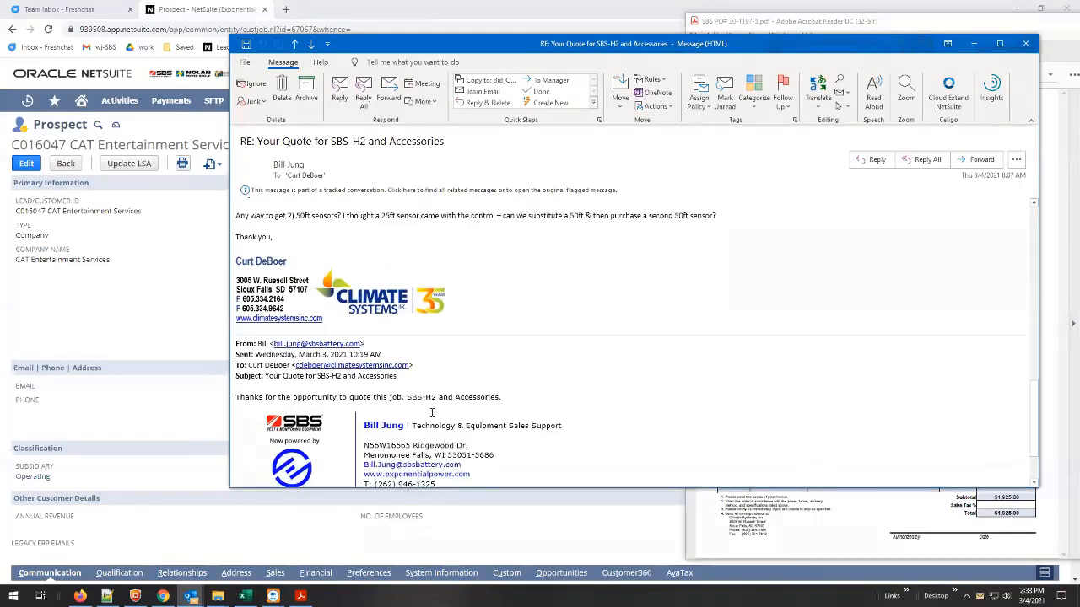
scroll(431, 413, down, 2)
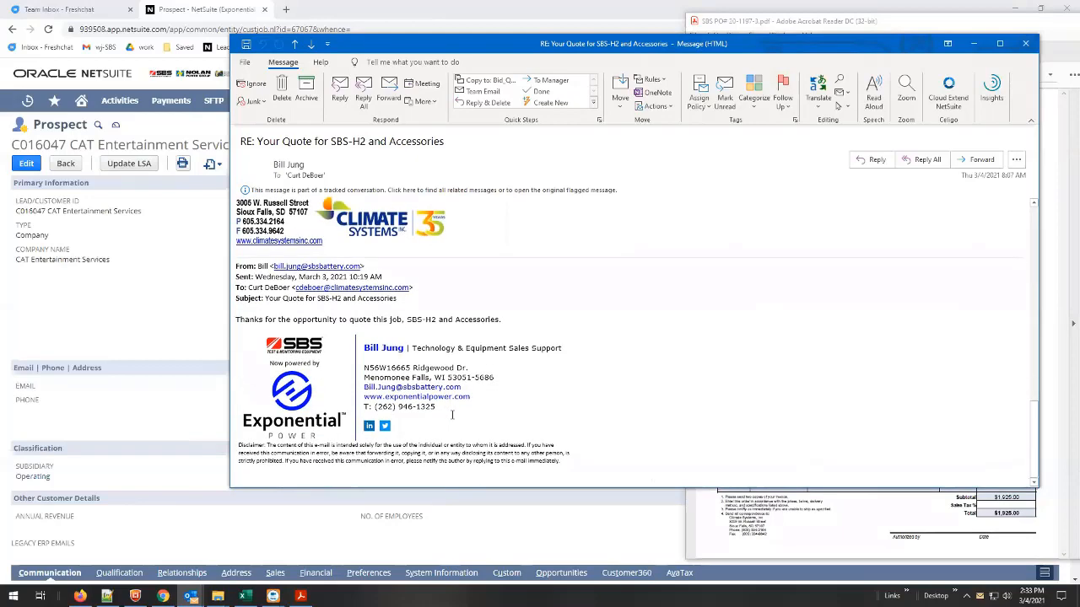
scroll(478, 414, up, 3)
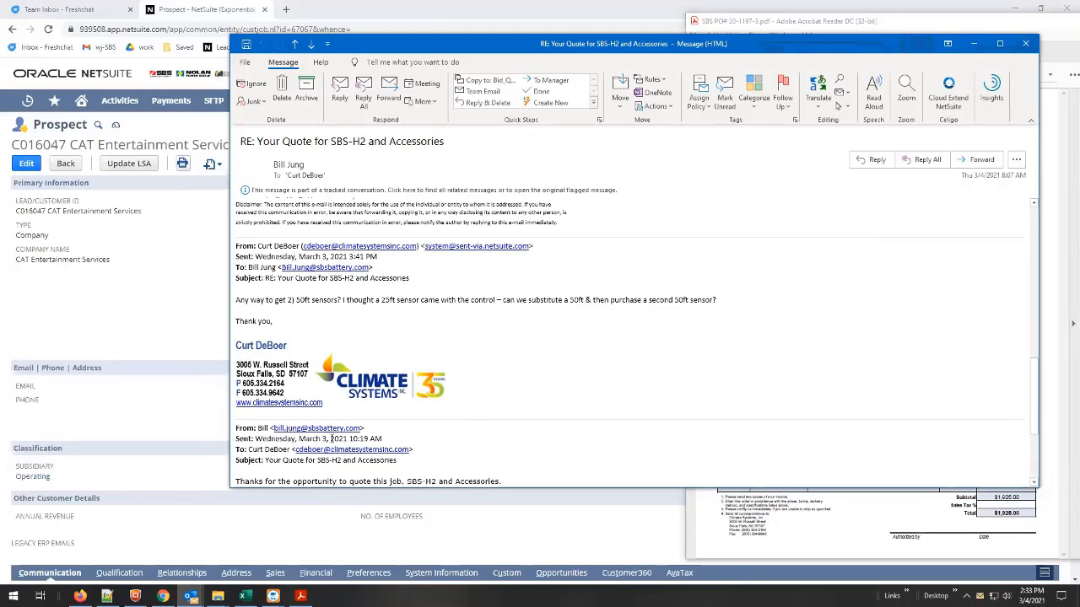
scroll(554, 338, up, 2)
scroll(427, 357, down, 2)
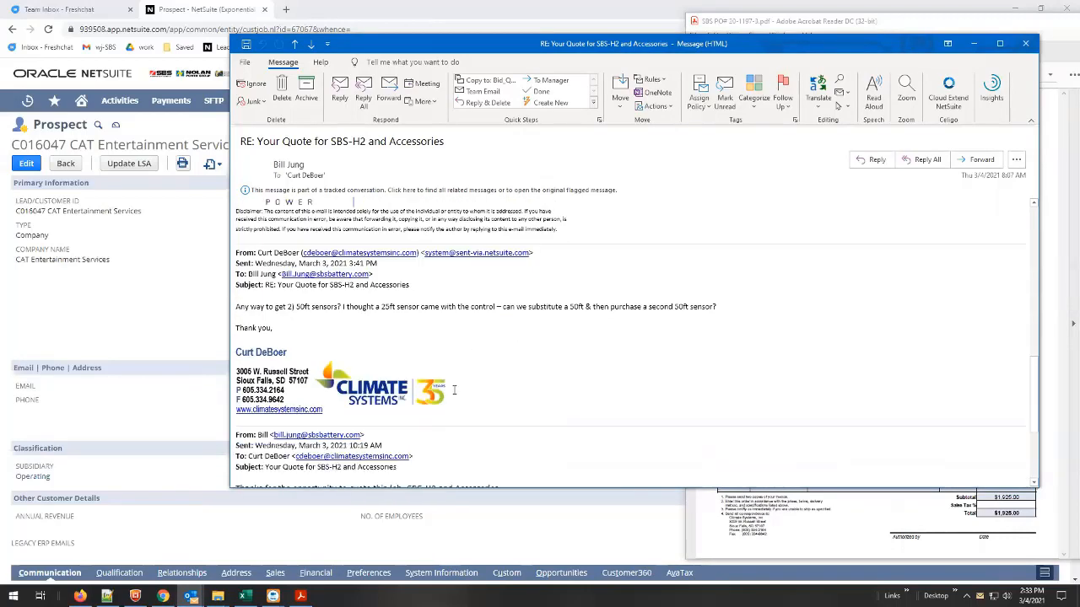
Copy the customer contact's name from the email signature, search for it in NetSuite, and open the matching contact record.
drag(293, 345, 237, 348)
key(ctrl+c)
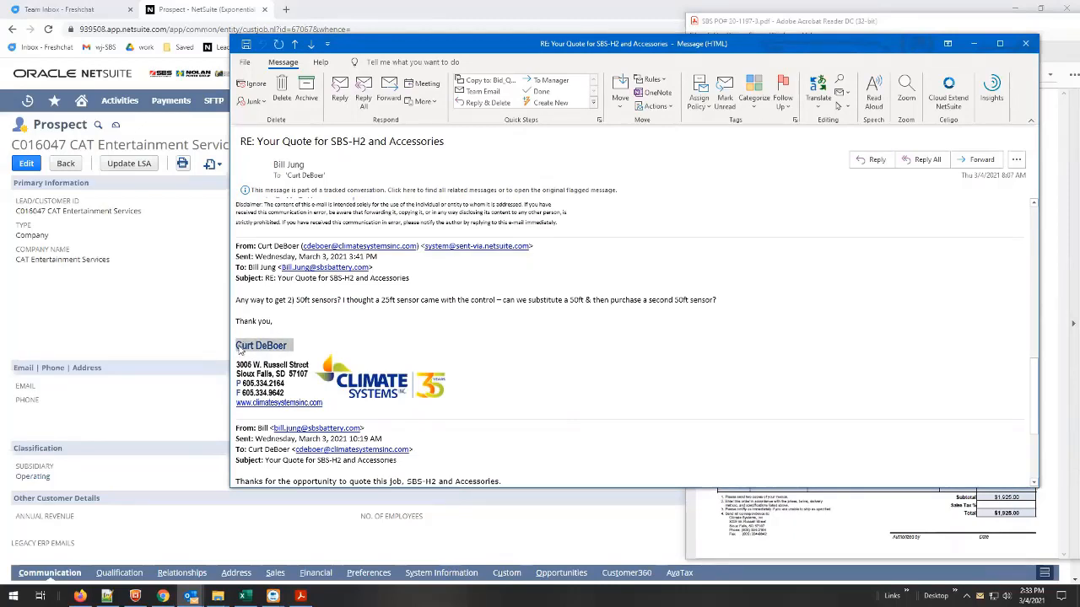
click(160, 17)
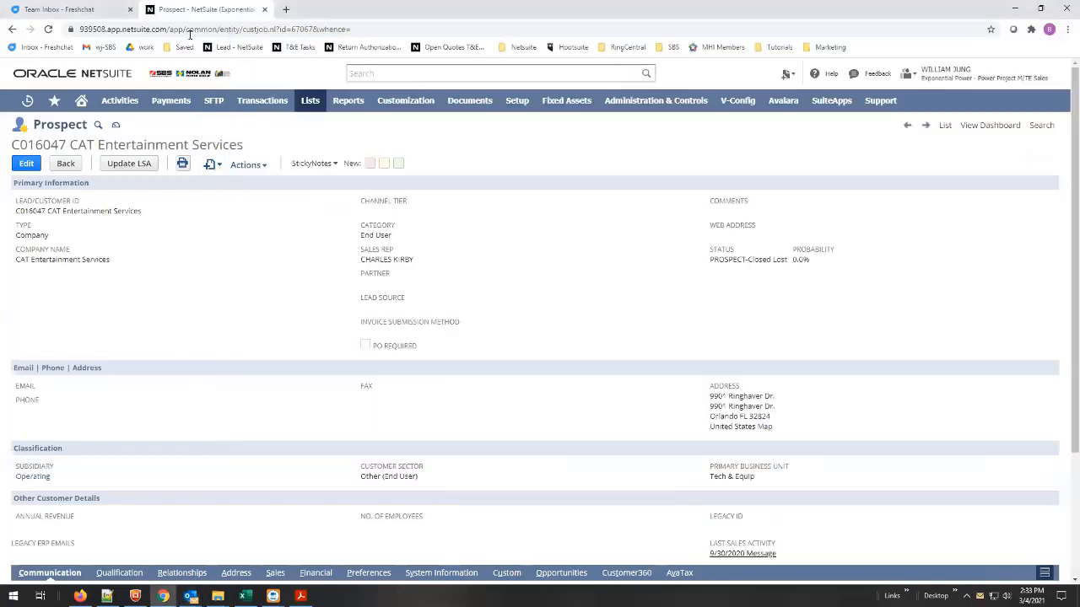
click(376, 72)
key(ctrl+v)
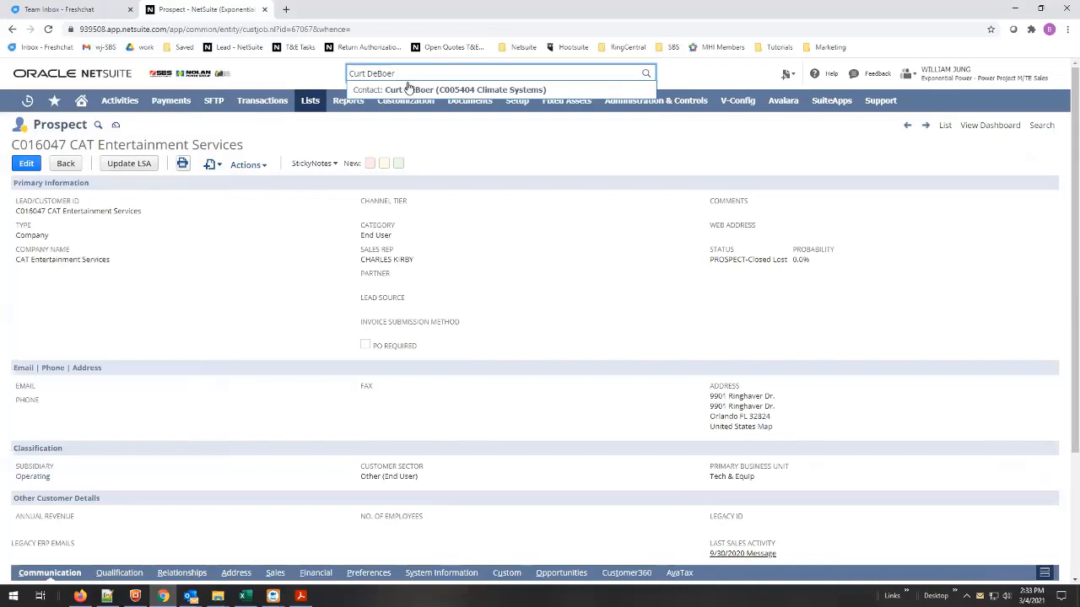
click(414, 89)
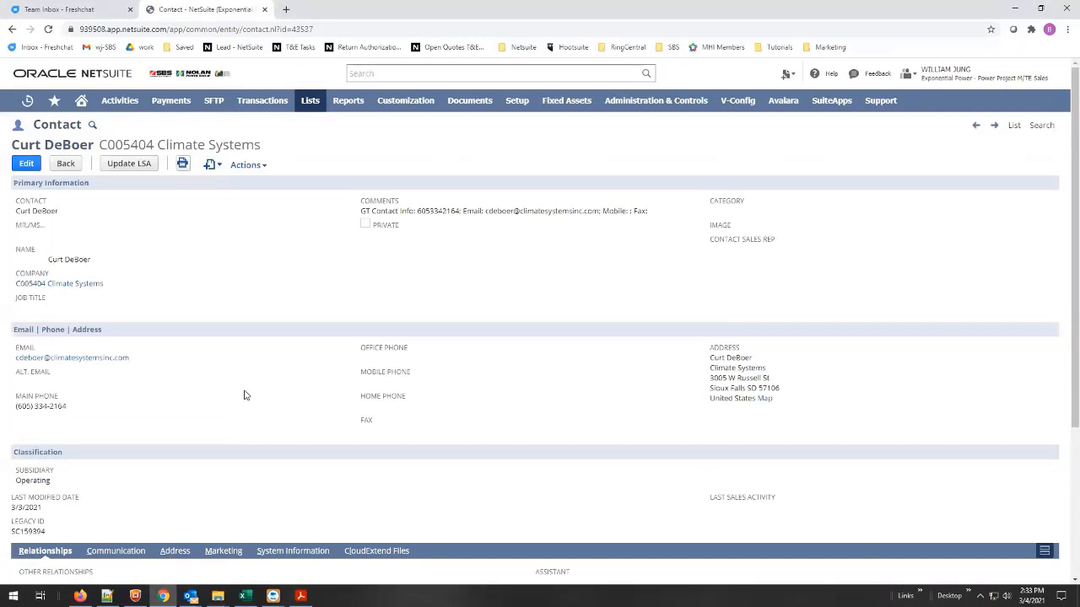
Open the Climate Systems customer record from the company link on the contact record.
scroll(226, 341, down, 2)
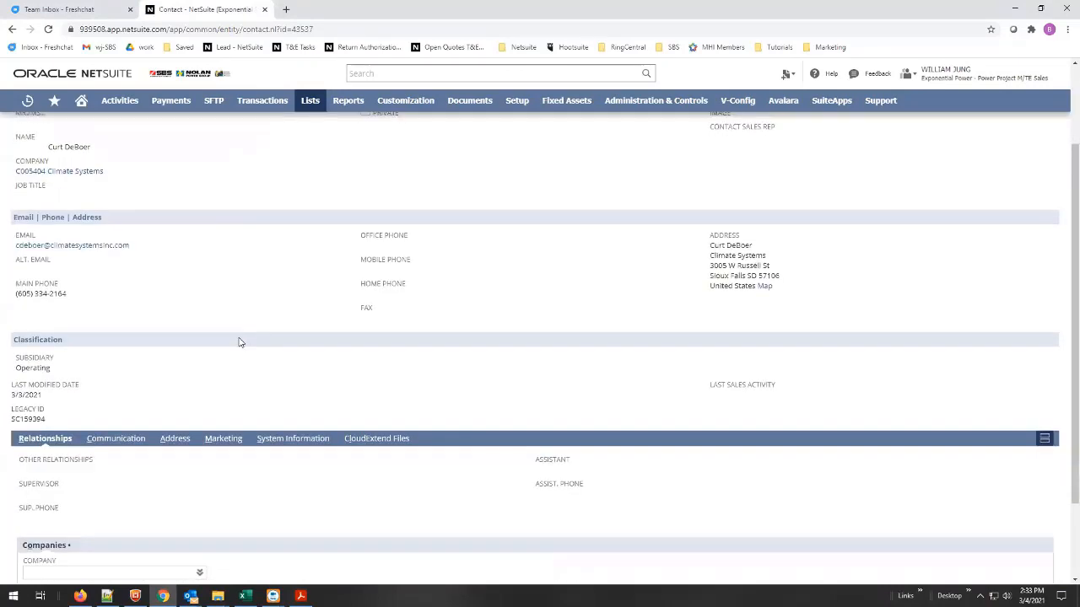
scroll(239, 340, up, 1)
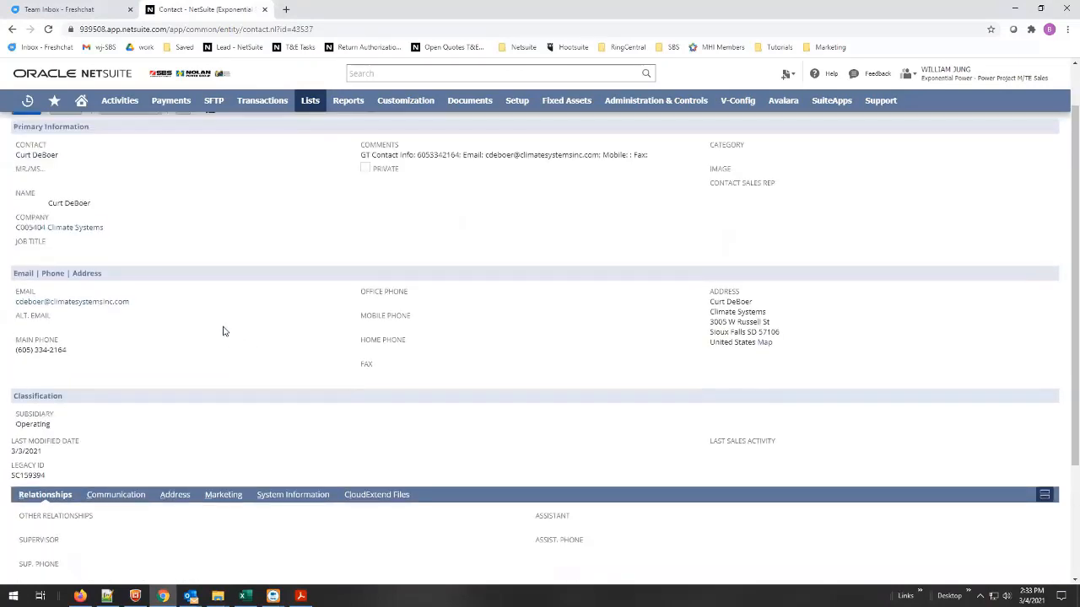
click(53, 230)
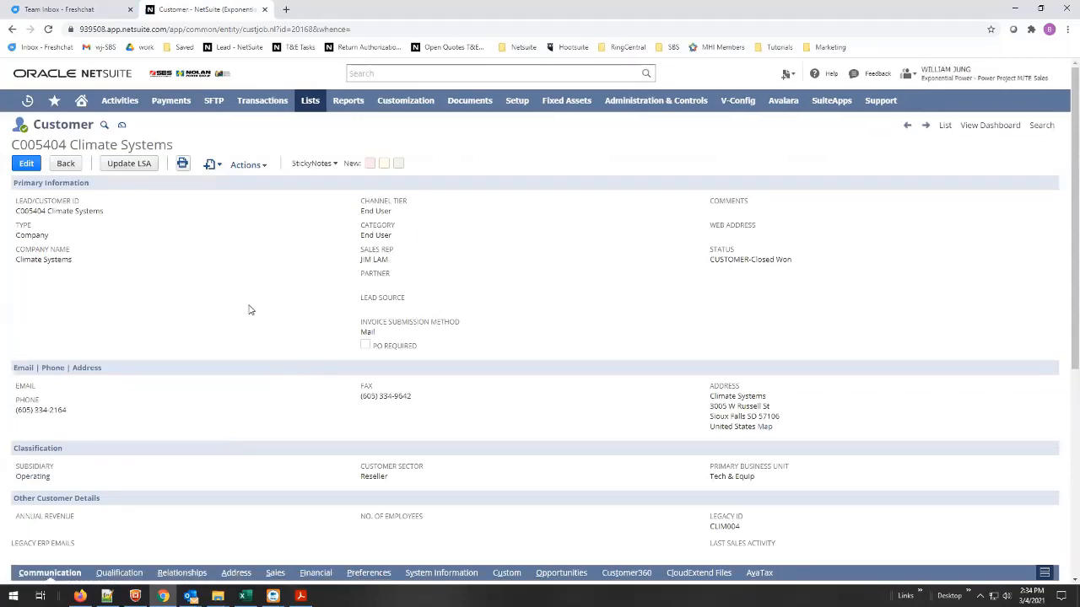
Open the quote PDF attached to the customer's 3/3/2021 10:18 am message and enlarge its preview window.
scroll(257, 303, down, 2)
scroll(257, 304, down, 2)
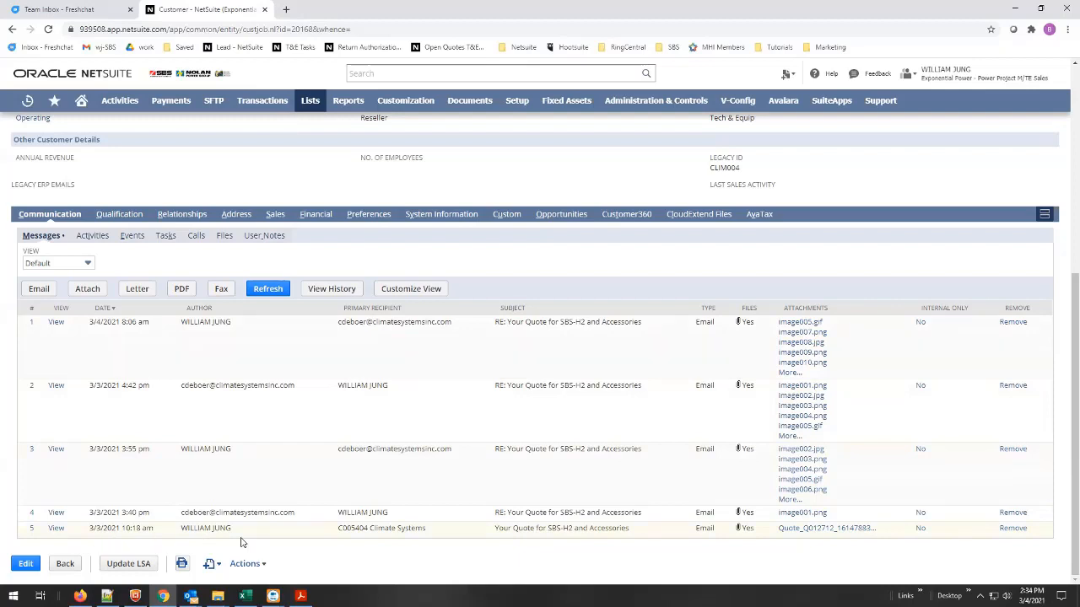
click(797, 529)
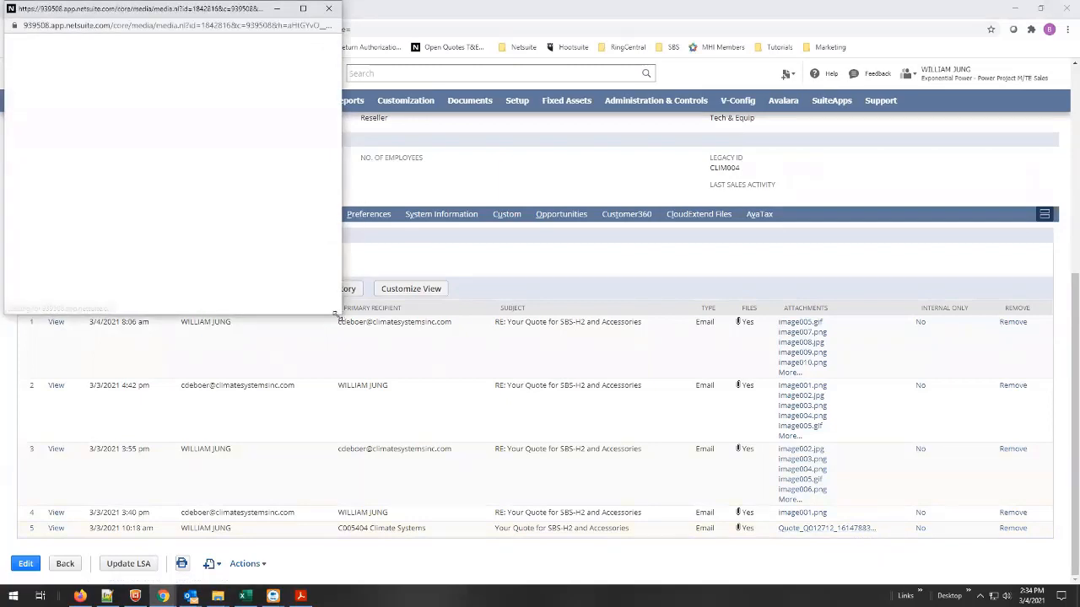
drag(341, 315, 421, 447)
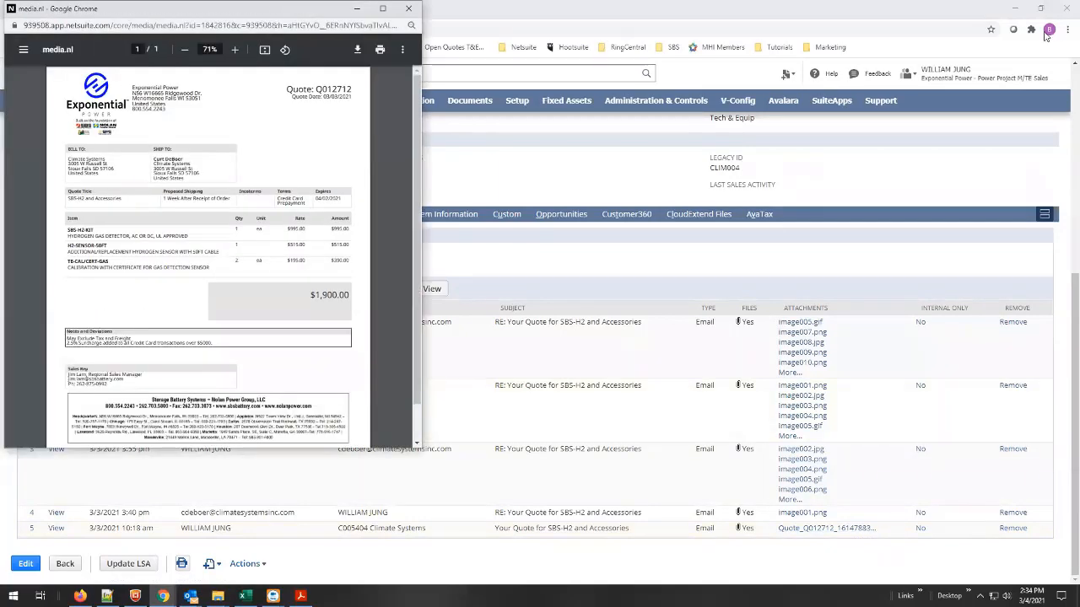
Bring up the purchase order PDF in Acrobat Reader and arrange it side by side with the quote preview.
click(301, 597)
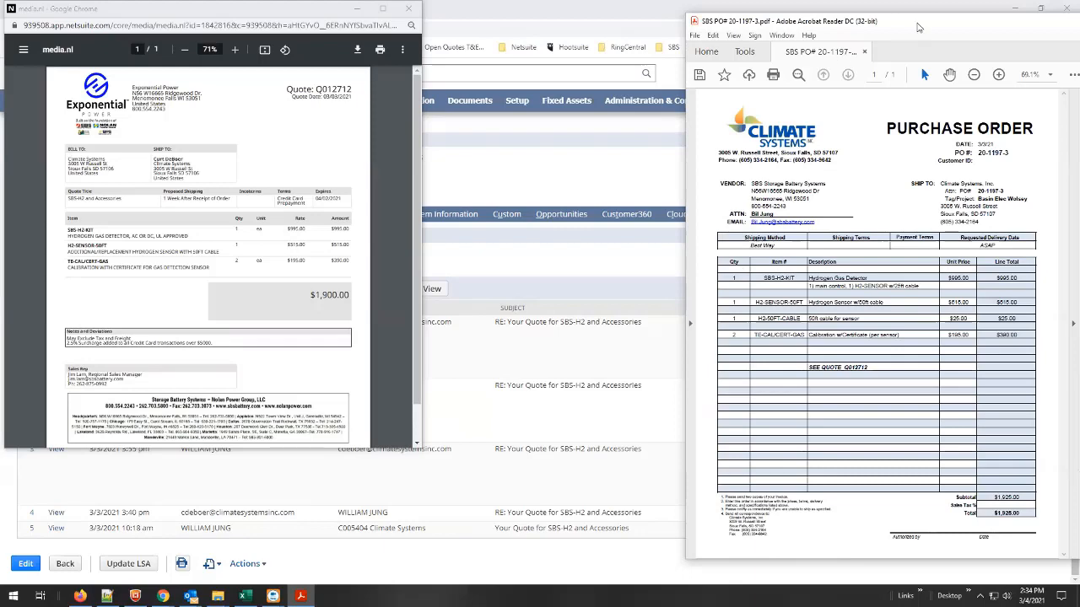
drag(911, 25, 875, 22)
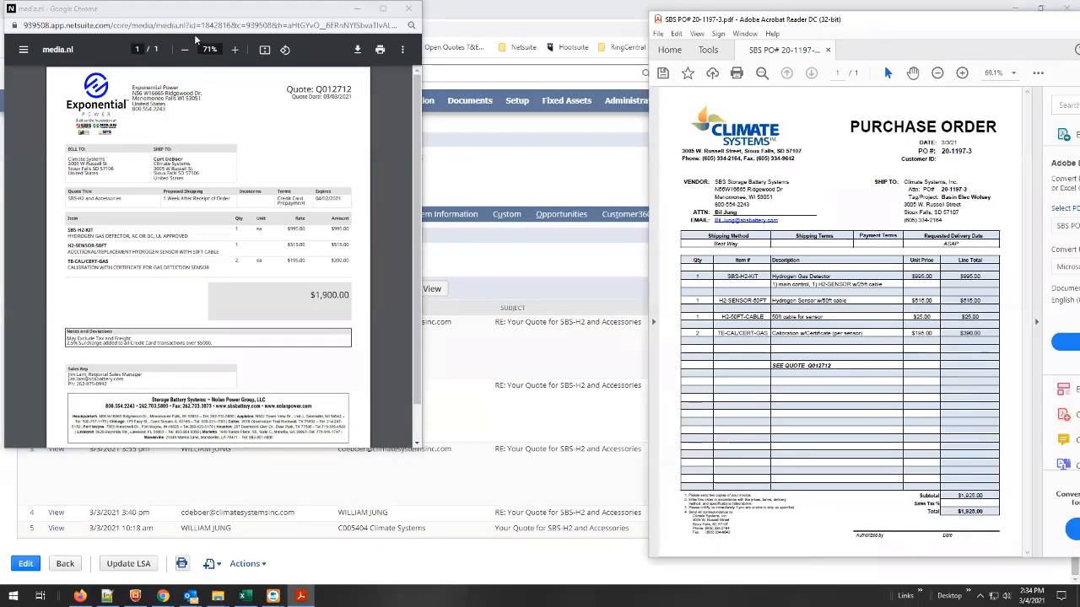
drag(193, 11, 438, 40)
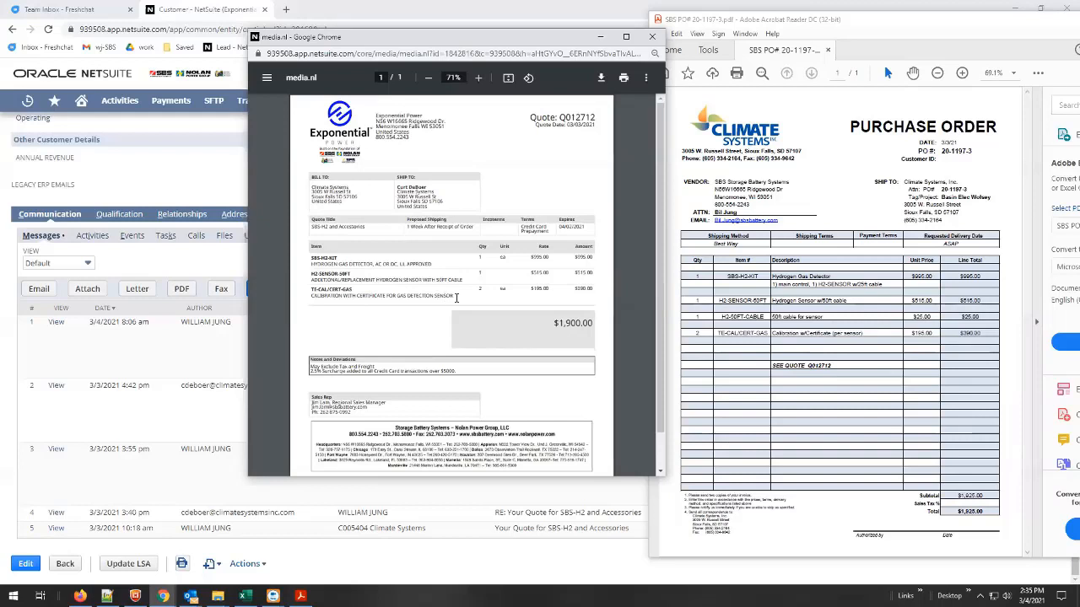
Check the quote's line items against the purchase order, select the quote number, and close the quote preview.
drag(453, 295, 312, 262)
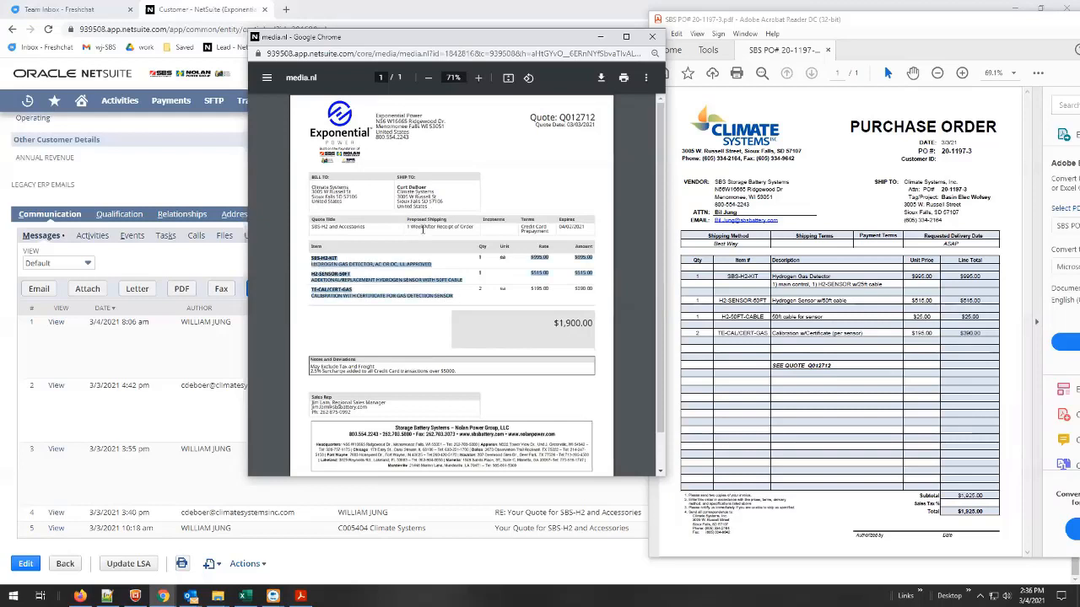
click(459, 298)
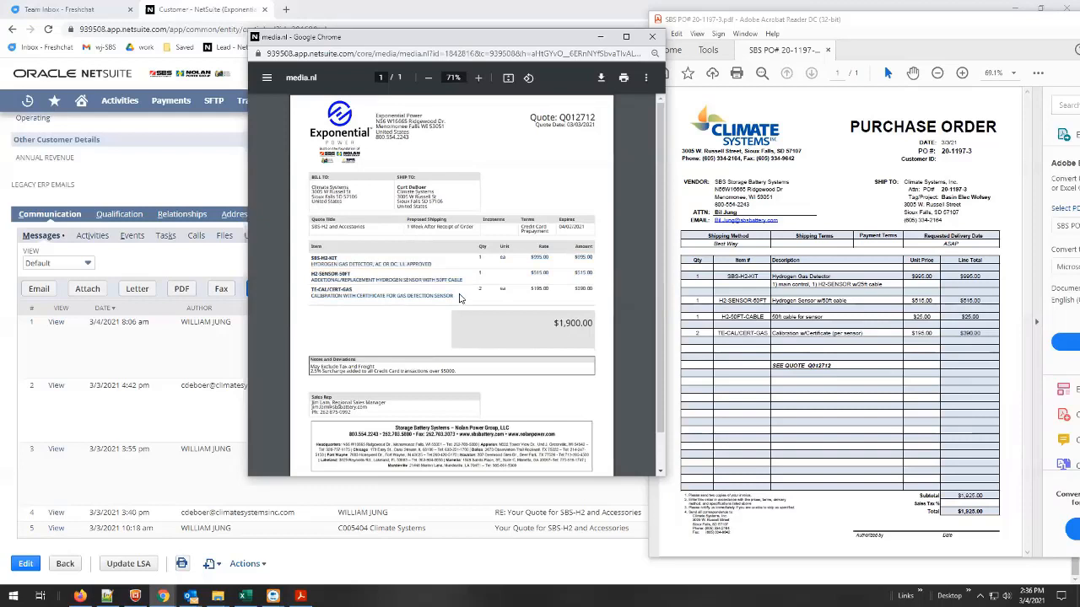
drag(454, 297, 309, 260)
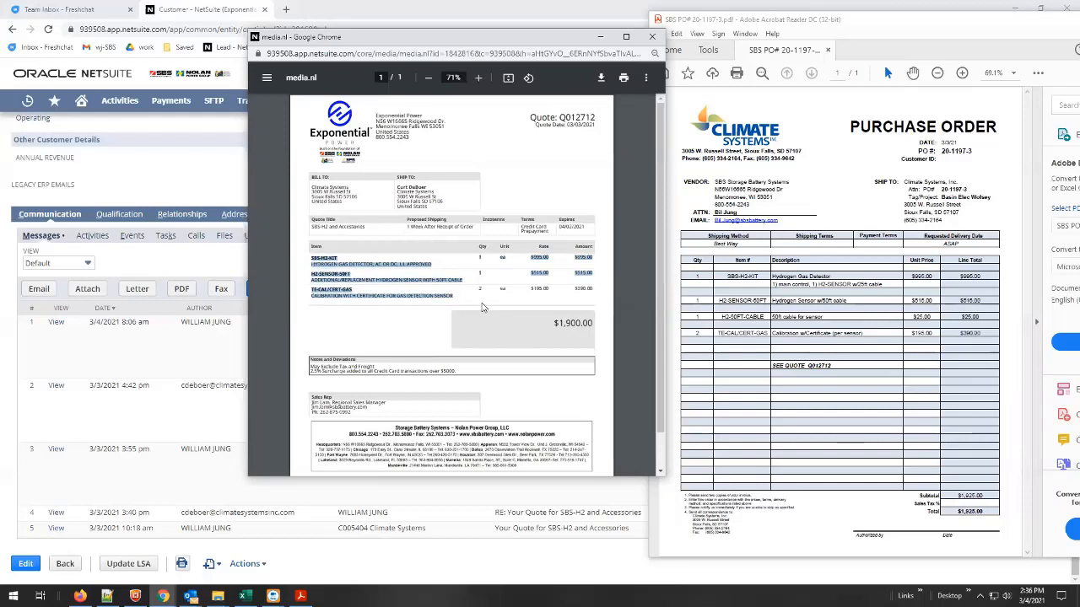
click(453, 296)
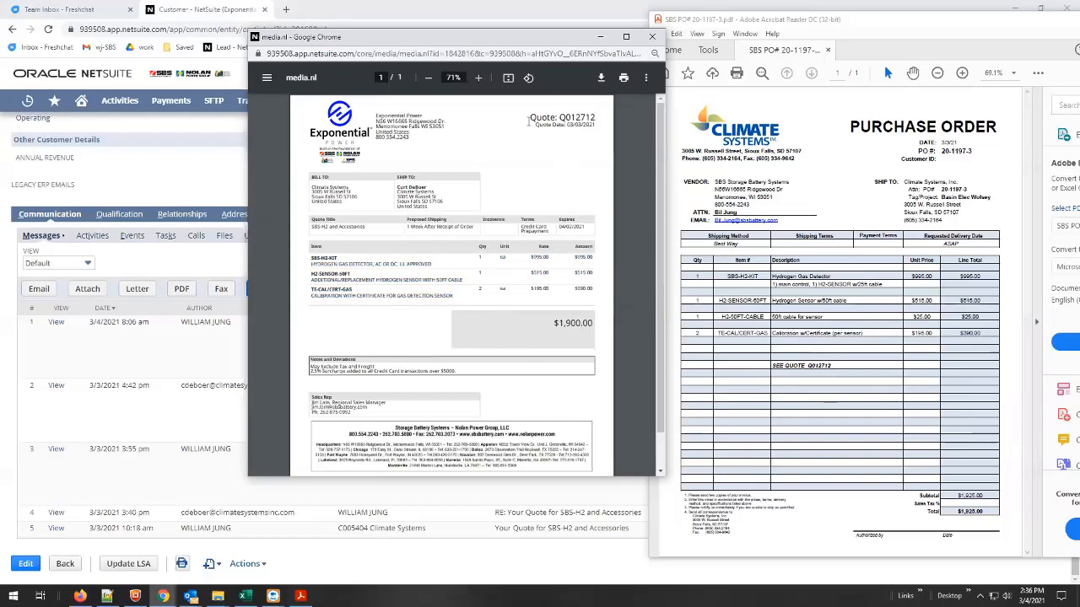
double_click(578, 117)
key(ctrl+c)
key(ctrl+w)
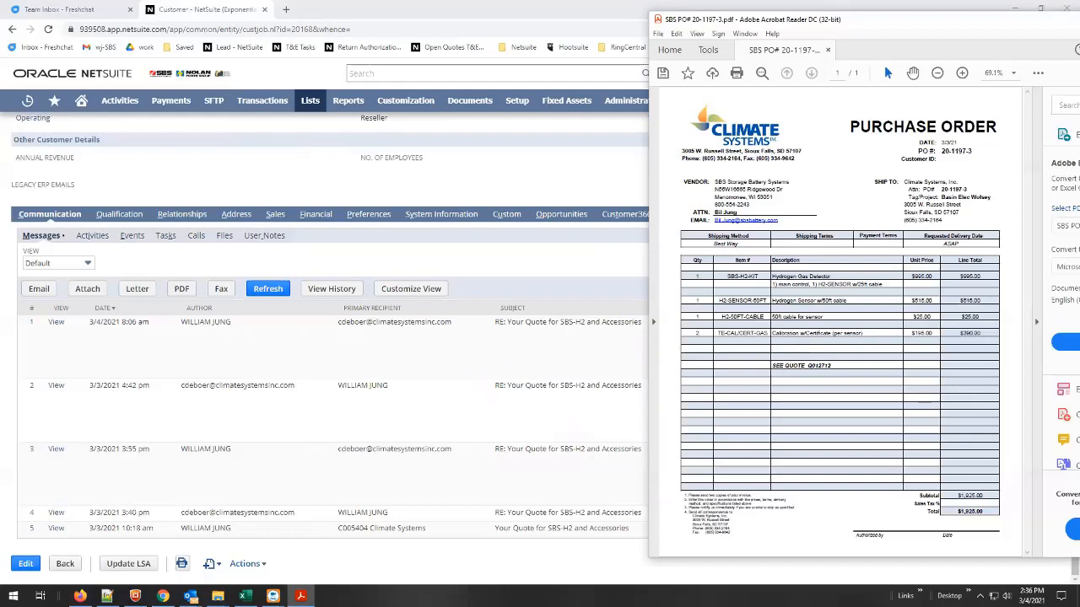
Reread the customer's order email and the earlier reply about the sensor cable, and close the message.
key(alt+Tab)
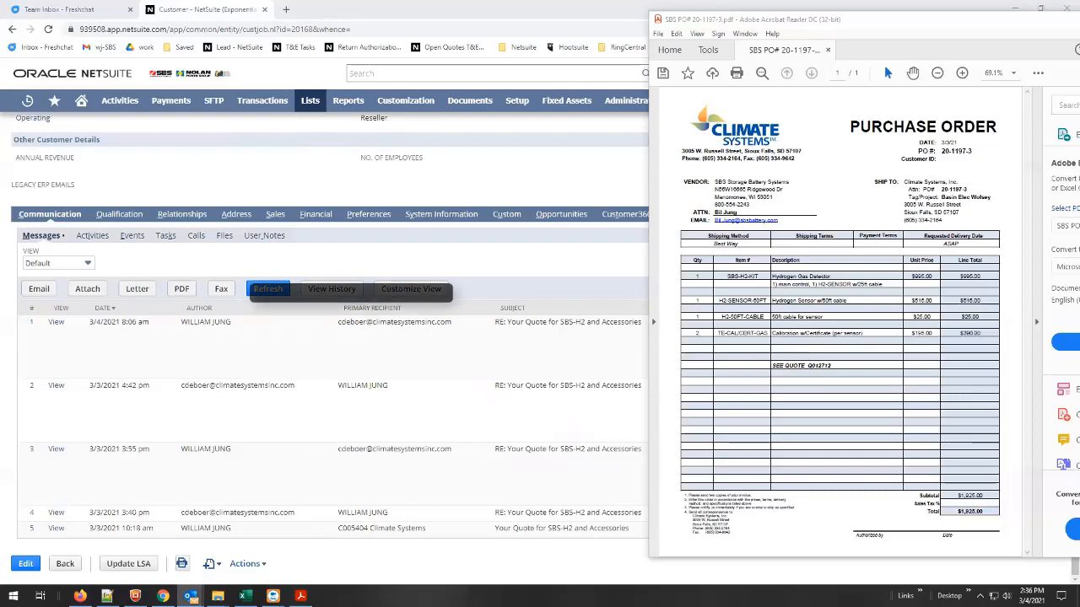
key(Return)
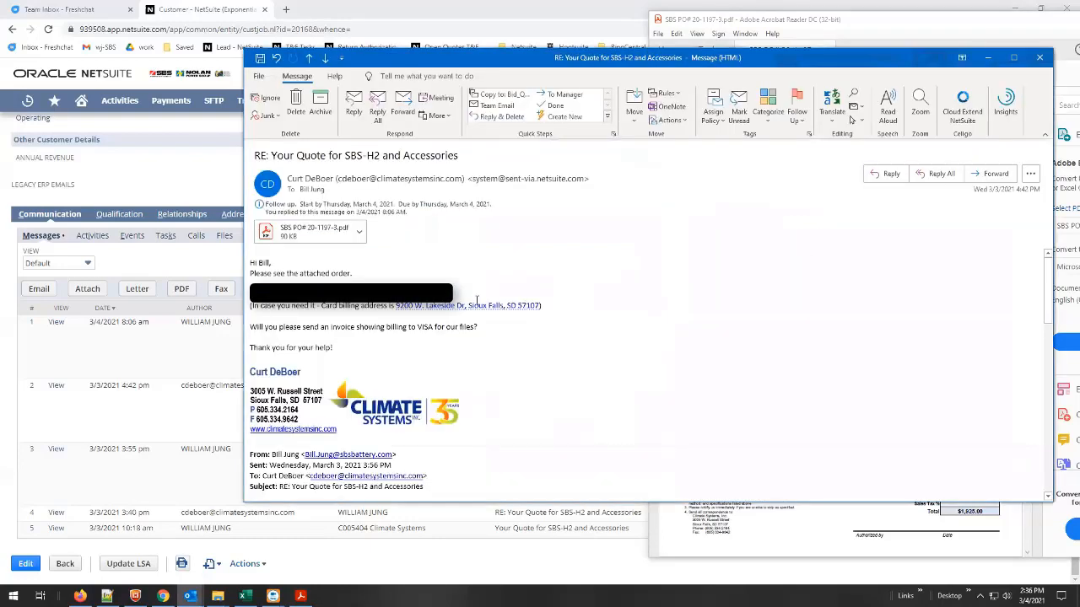
scroll(433, 350, down, 4)
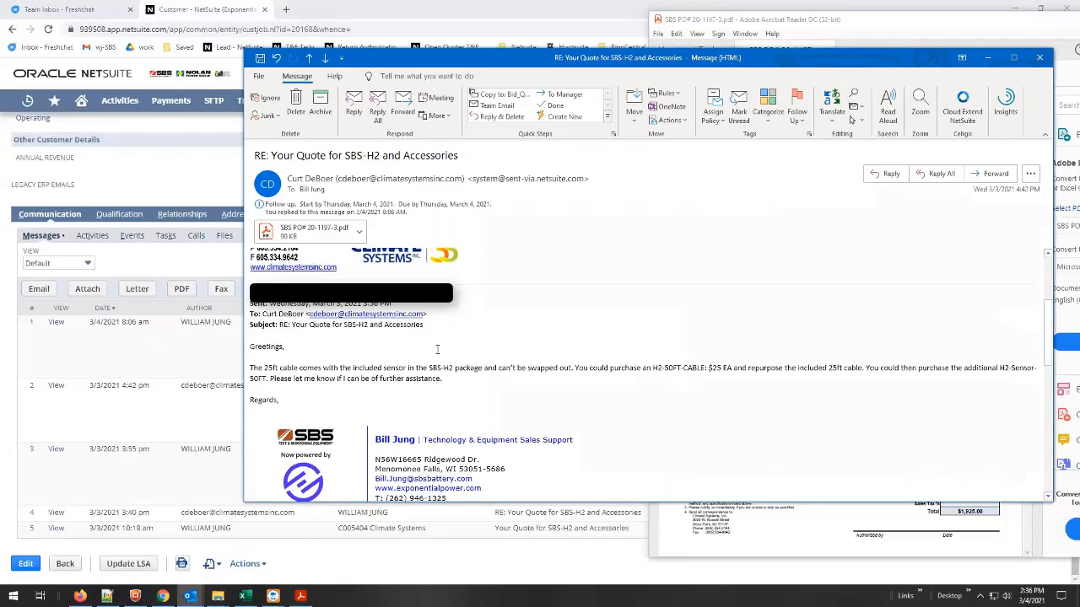
scroll(437, 348, down, 1)
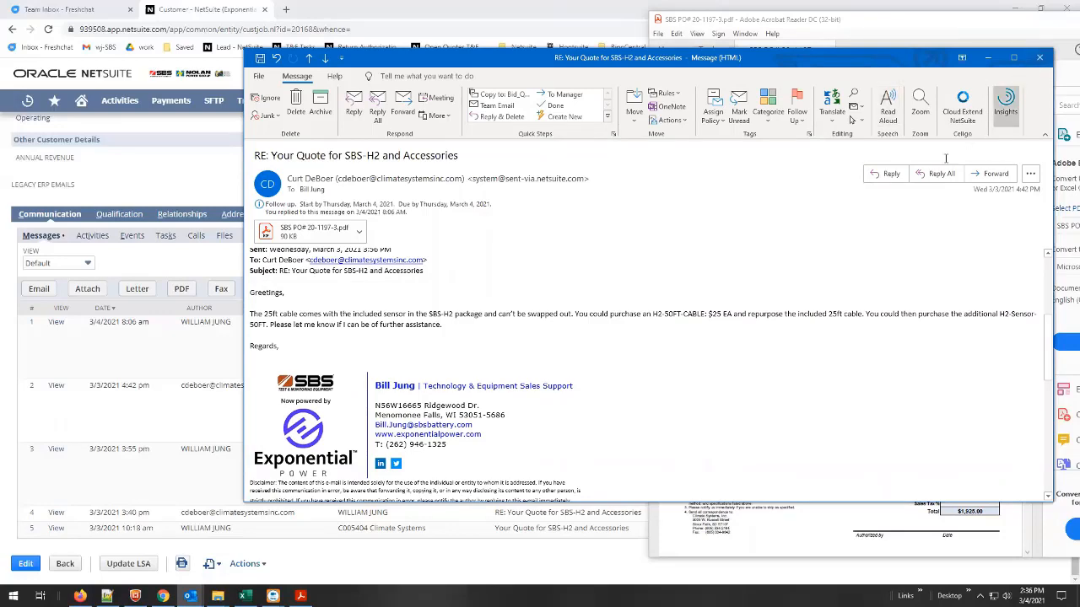
click(1039, 58)
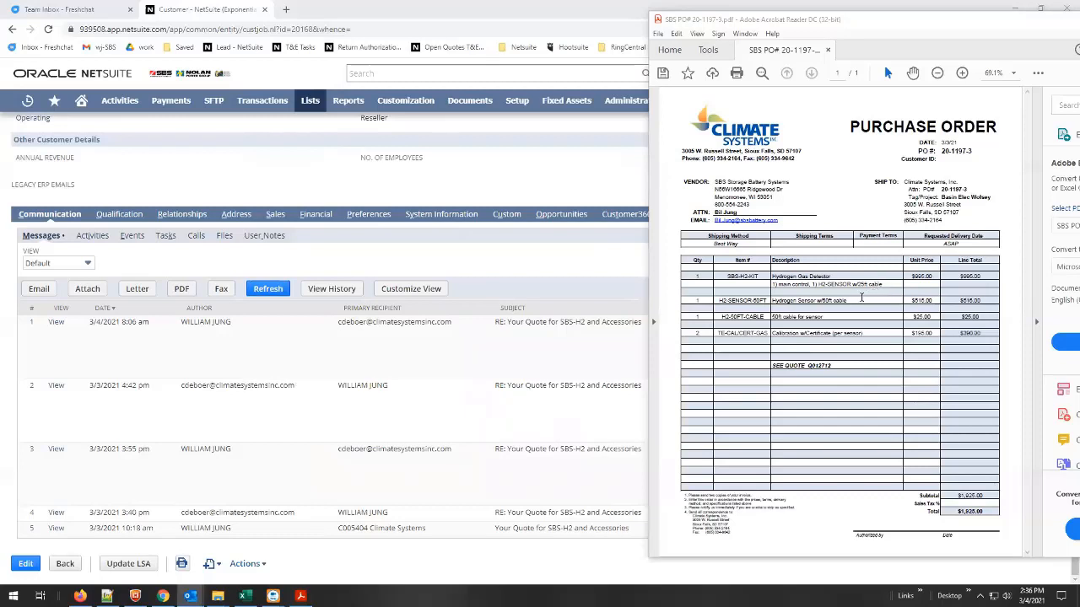
Return to the Climate Systems customer record and check its financial information for payment terms.
click(479, 267)
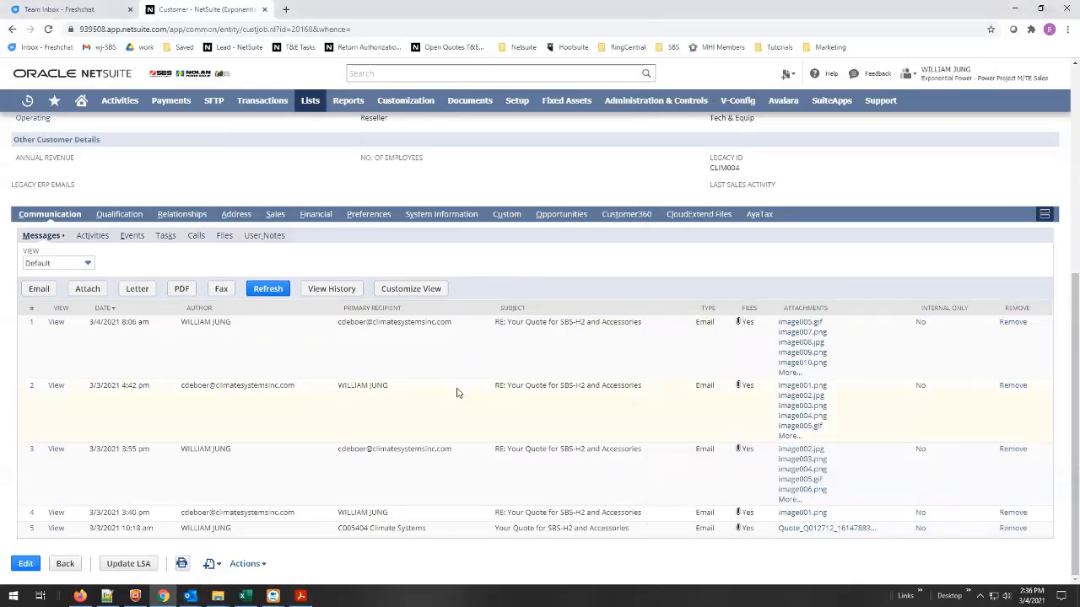
scroll(369, 355, up, 2)
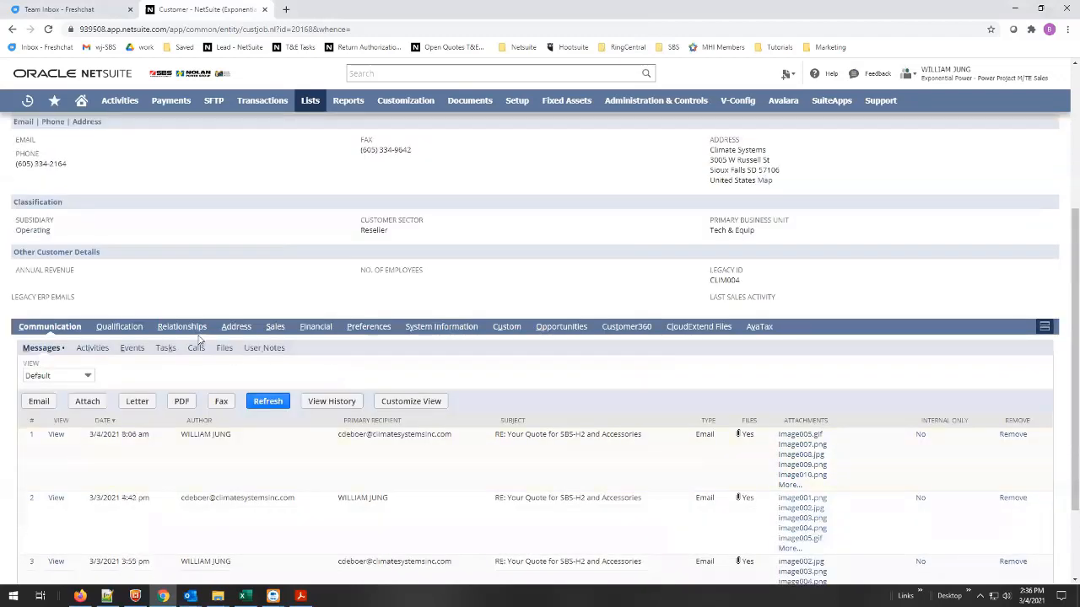
click(317, 328)
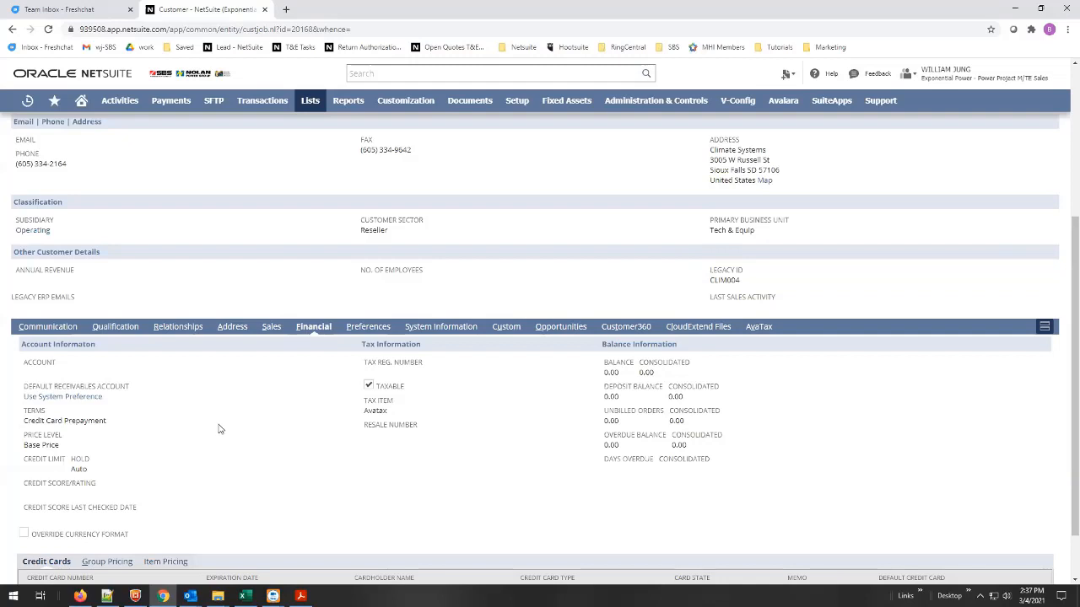
Search NetSuite for quote Q012712, open the Climate Systems quote, and put it in edit mode.
scroll(226, 424, up, 3)
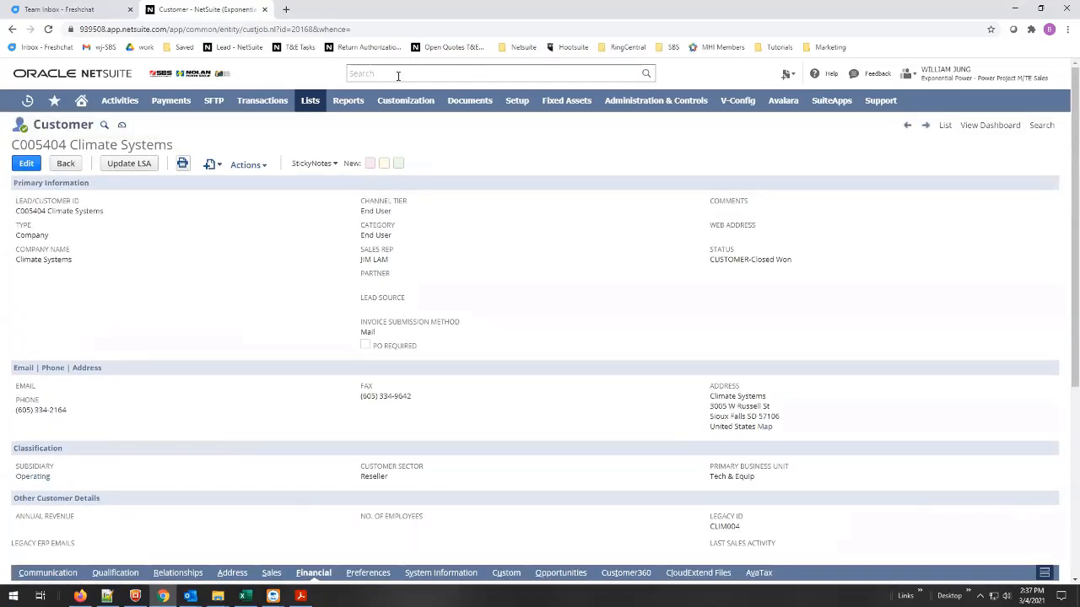
click(398, 74)
key(ctrl+v)
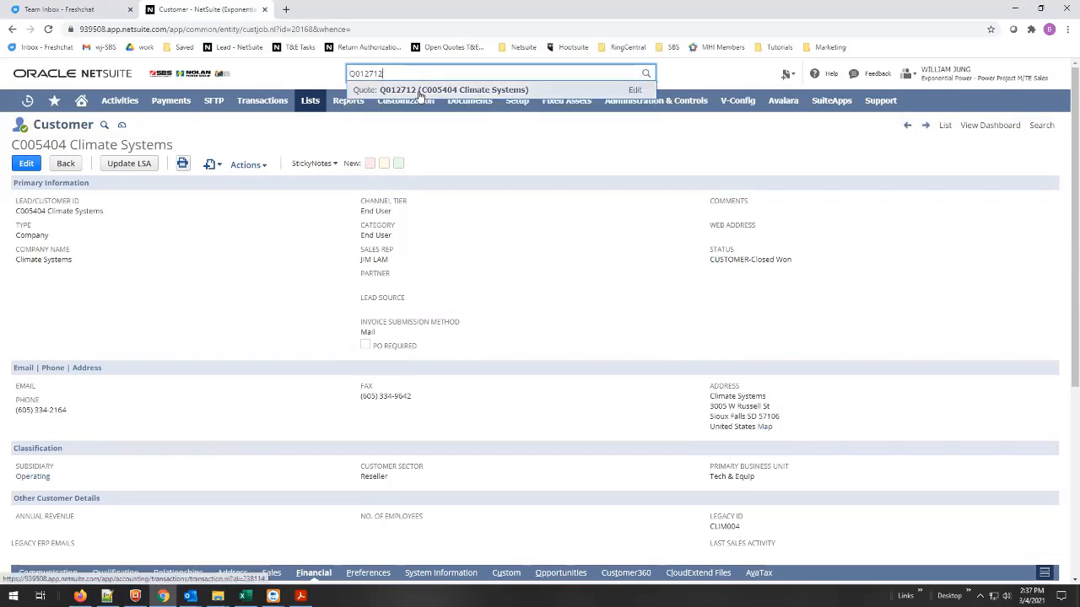
click(408, 93)
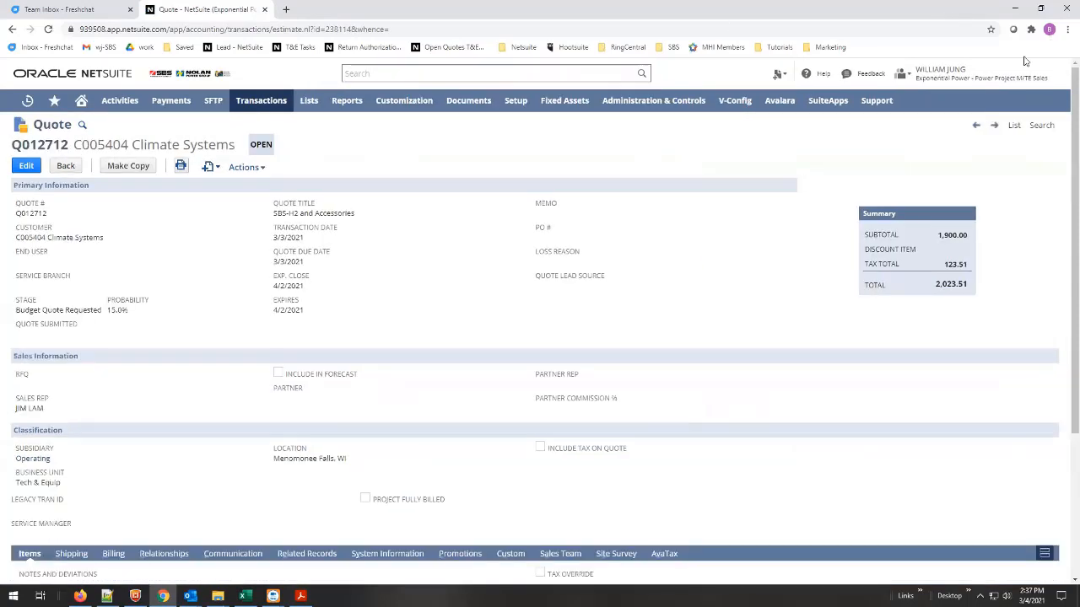
click(26, 166)
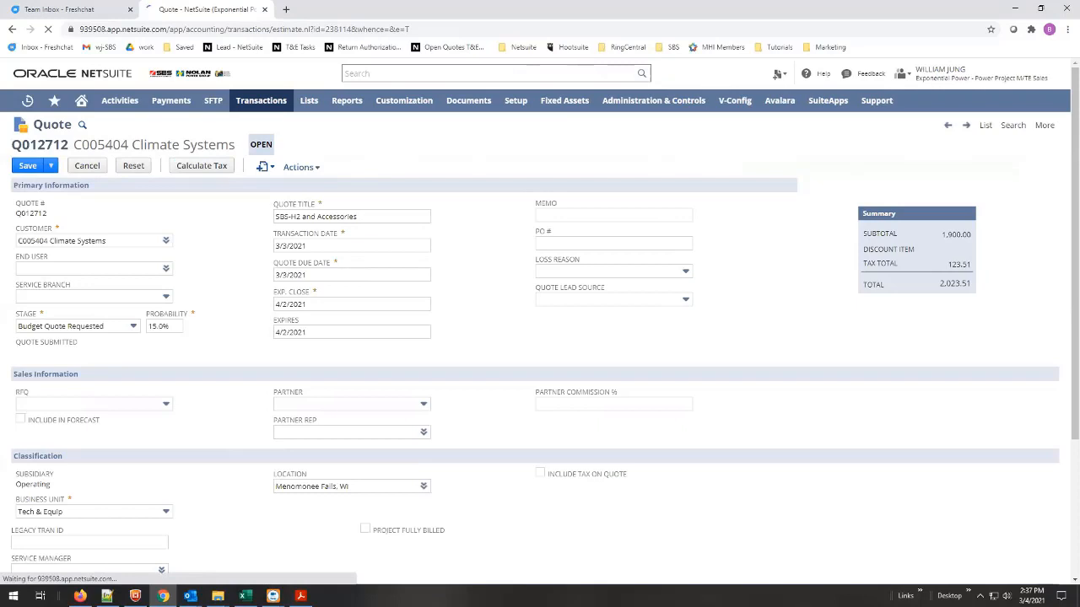
Copy the item number of the 50 ft sensor cable from the purchase order PDF.
key(alt+Tab)
drag(765, 317, 722, 319)
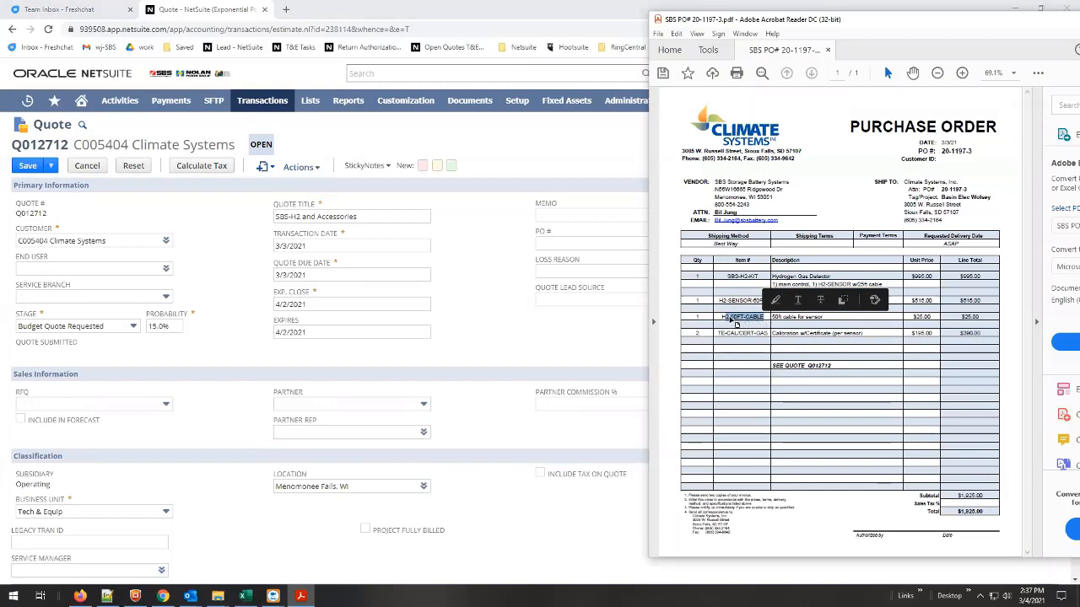
right_click(736, 323)
click(750, 330)
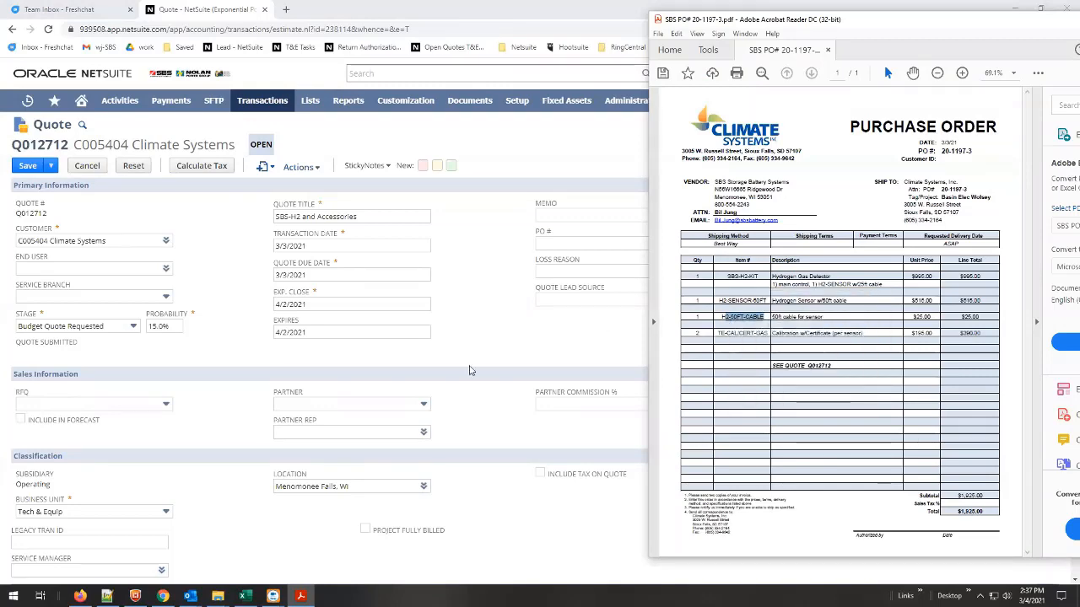
Add the H2-50FT-CABLE item as a new line on the quote using the copied item number.
click(483, 433)
scroll(499, 417, down, 4)
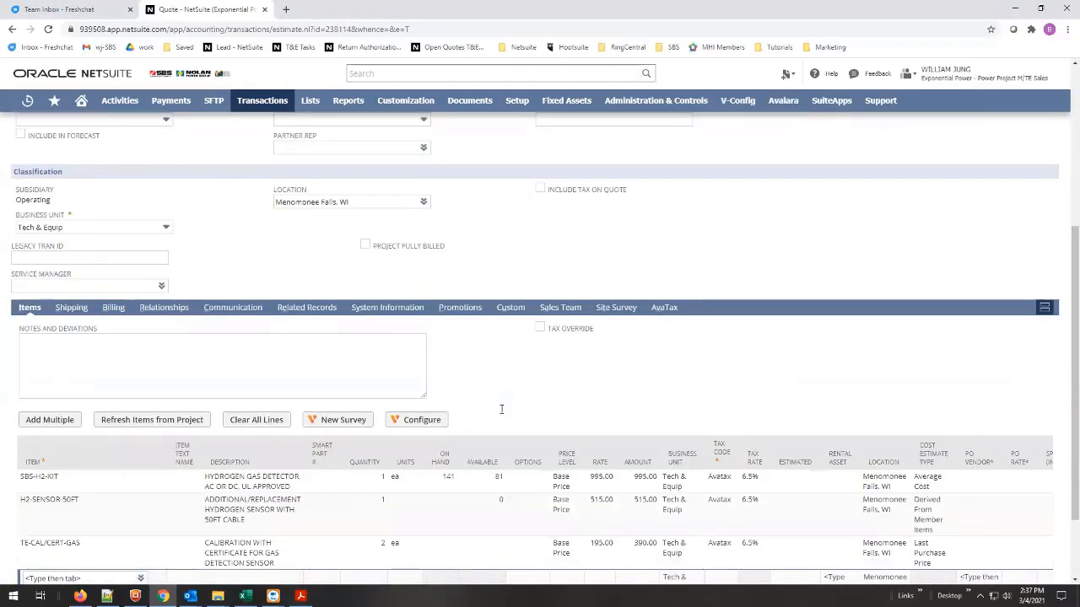
scroll(498, 413, down, 1)
click(51, 479)
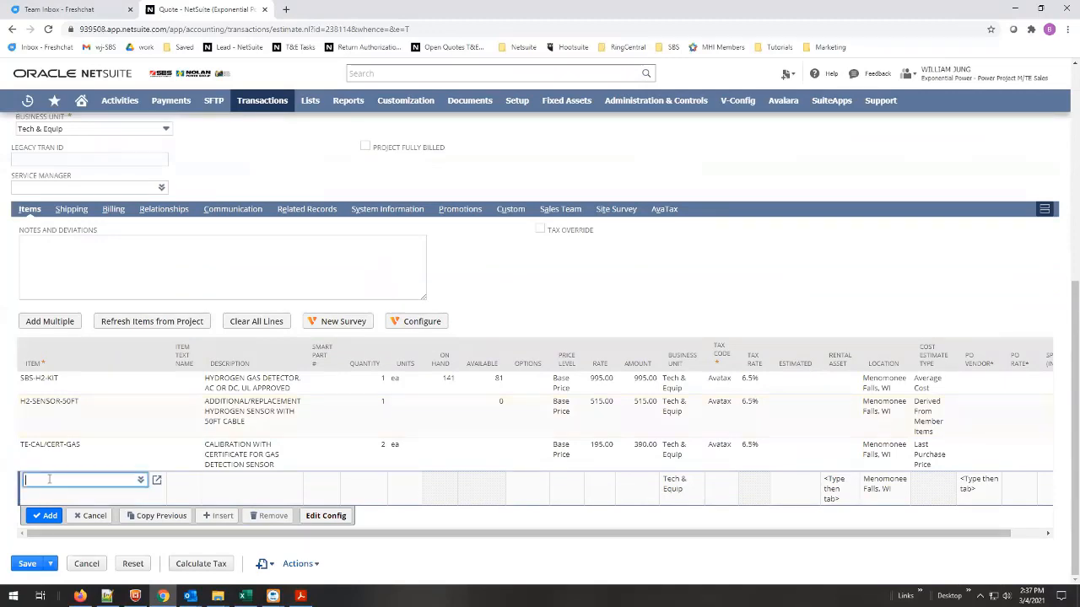
key(ctrl+v)
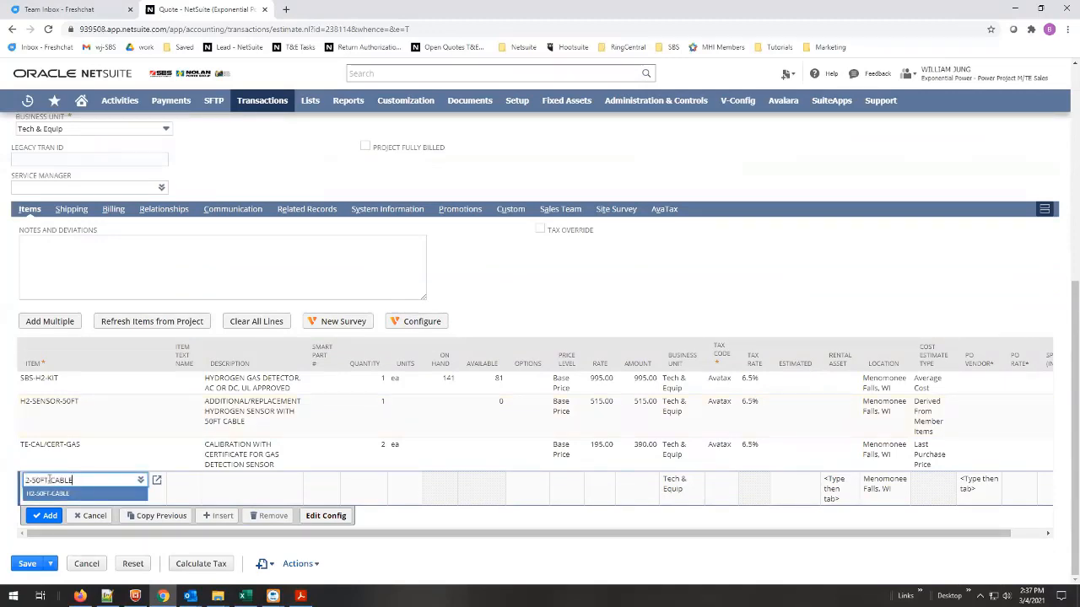
click(50, 496)
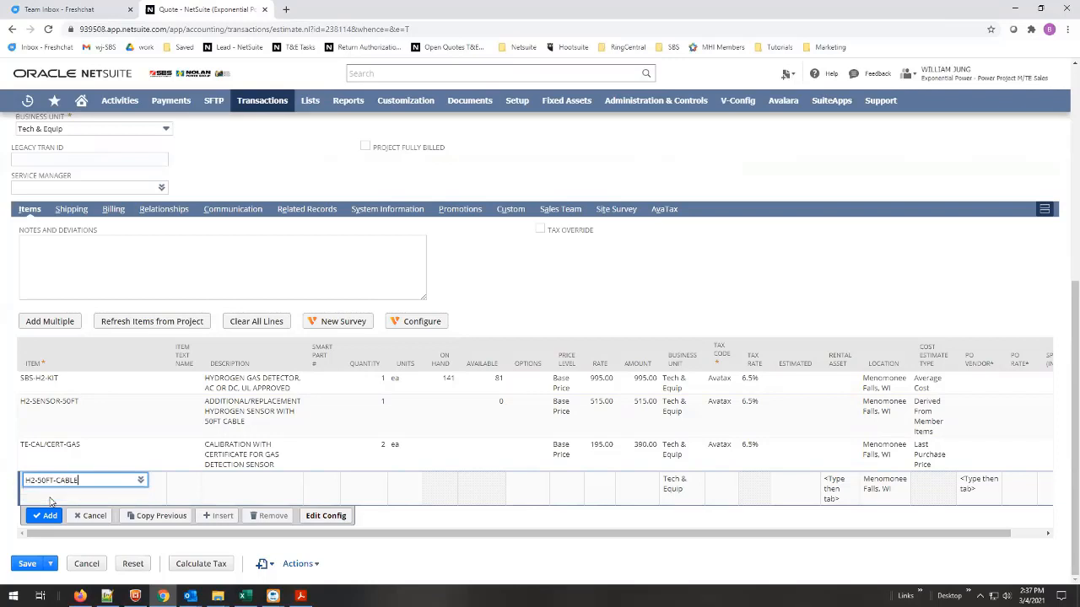
click(47, 516)
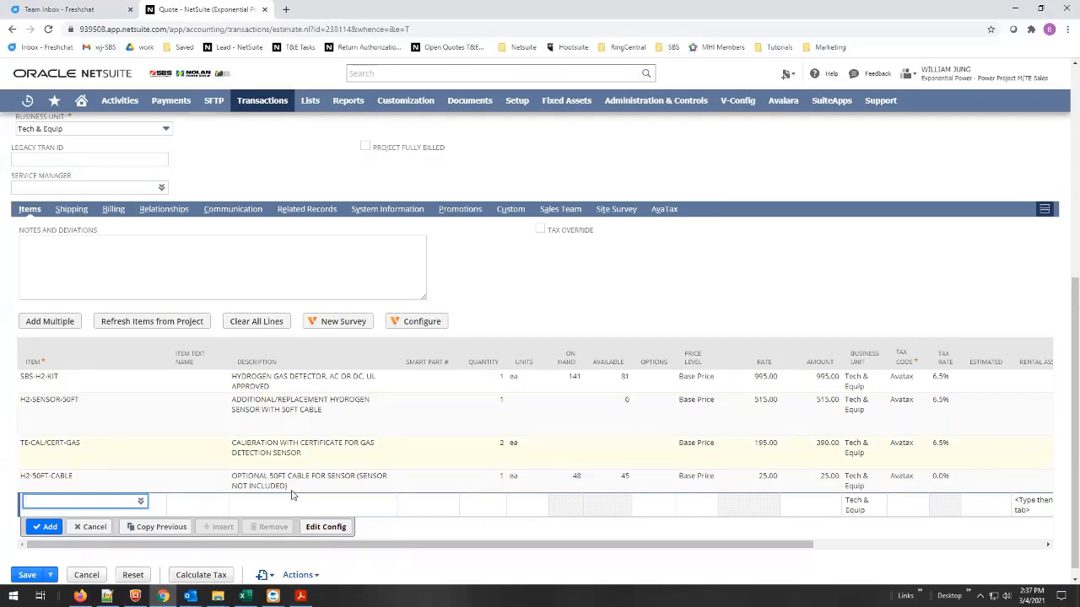
Add a SHIPPING & HANDLING line to the quote with an amount of 35.
text(shipping)
key(Up)
key(Up)
key(Up)
key(Up)
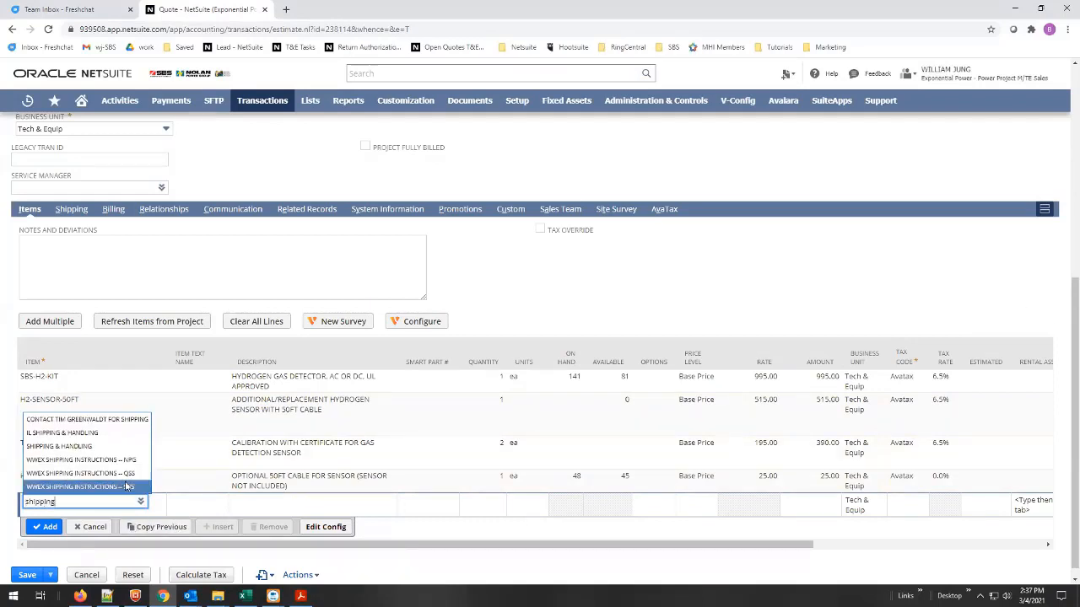
key(Return)
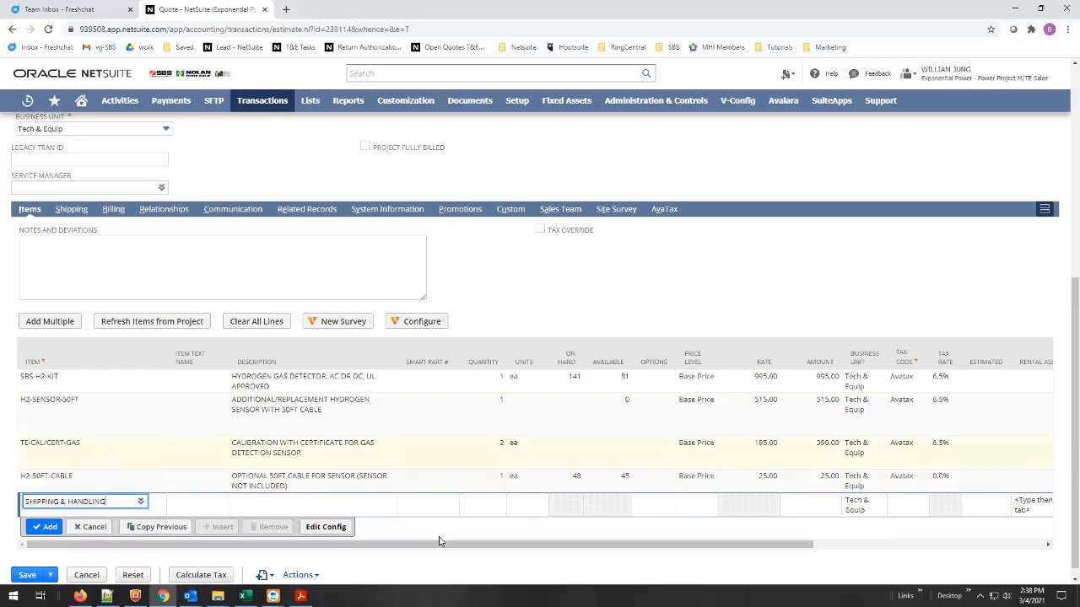
click(834, 501)
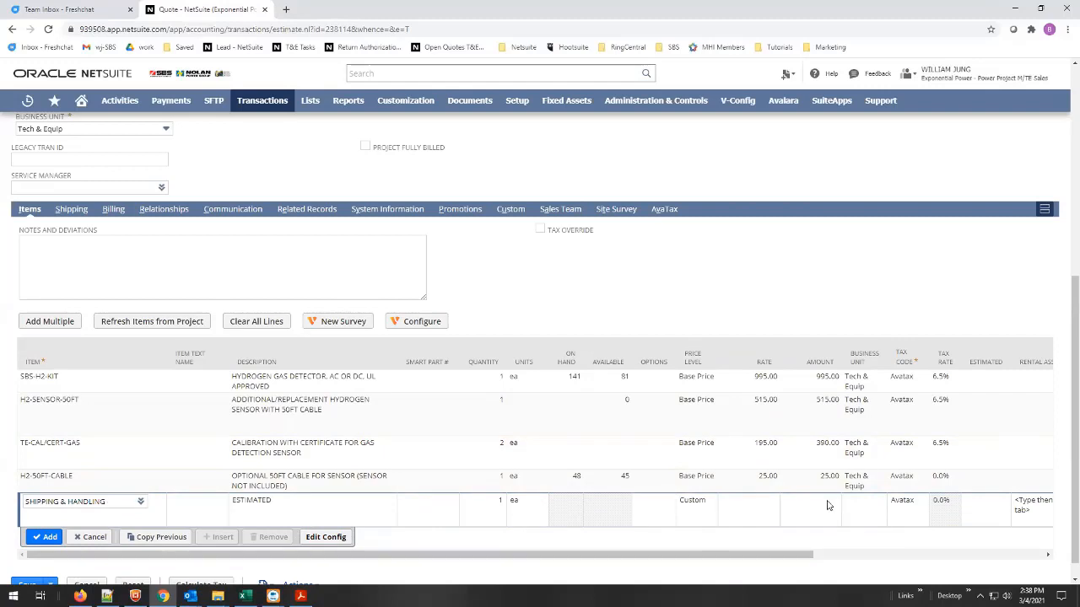
click(828, 505)
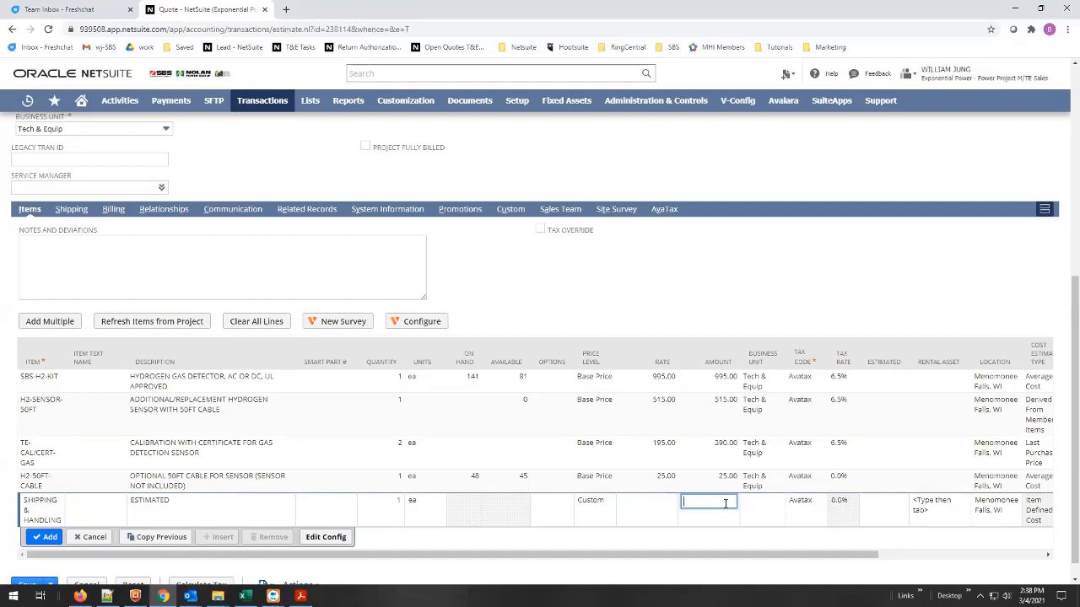
text(35)
click(44, 538)
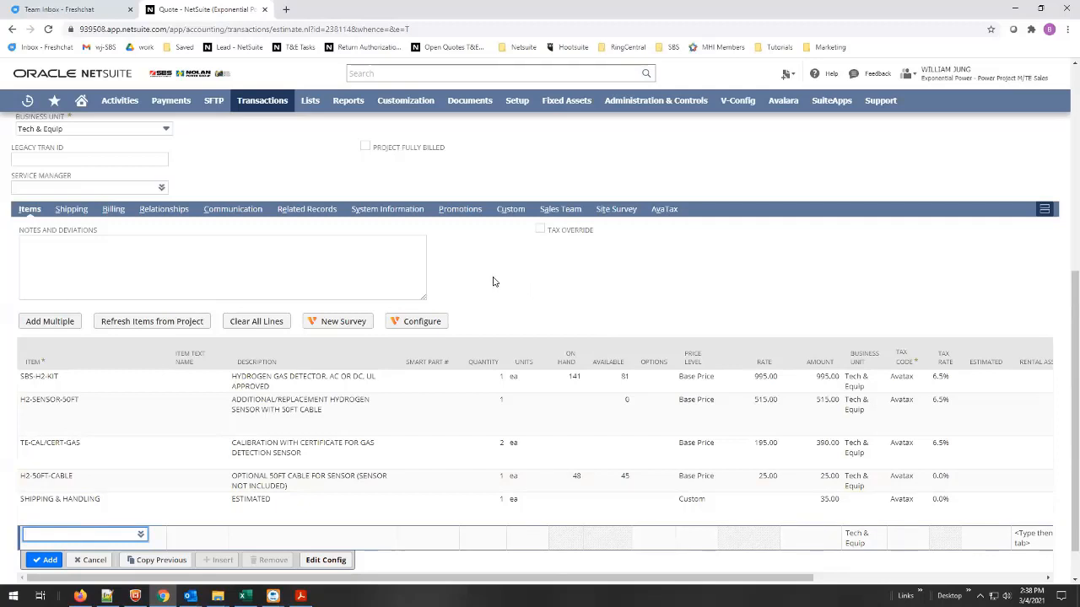
click(64, 254)
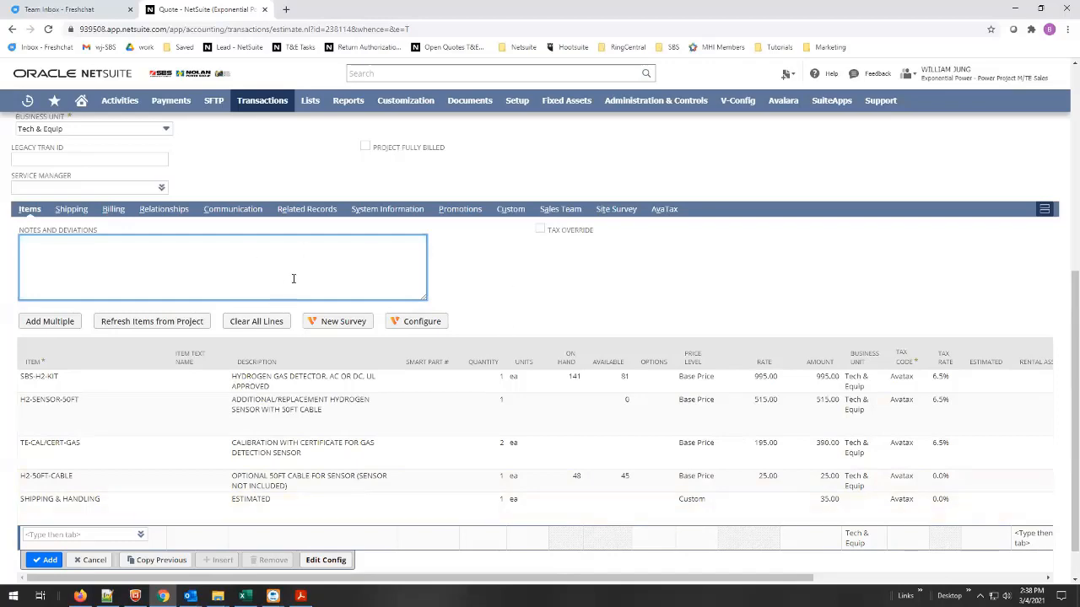
scroll(291, 279, up, 1)
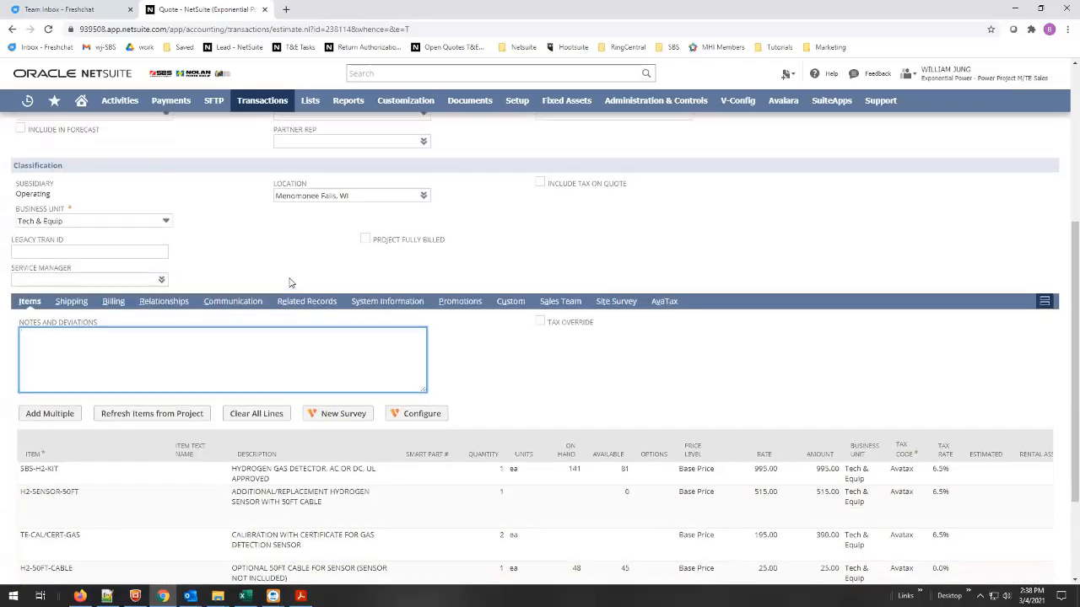
scroll(291, 278, down, 2)
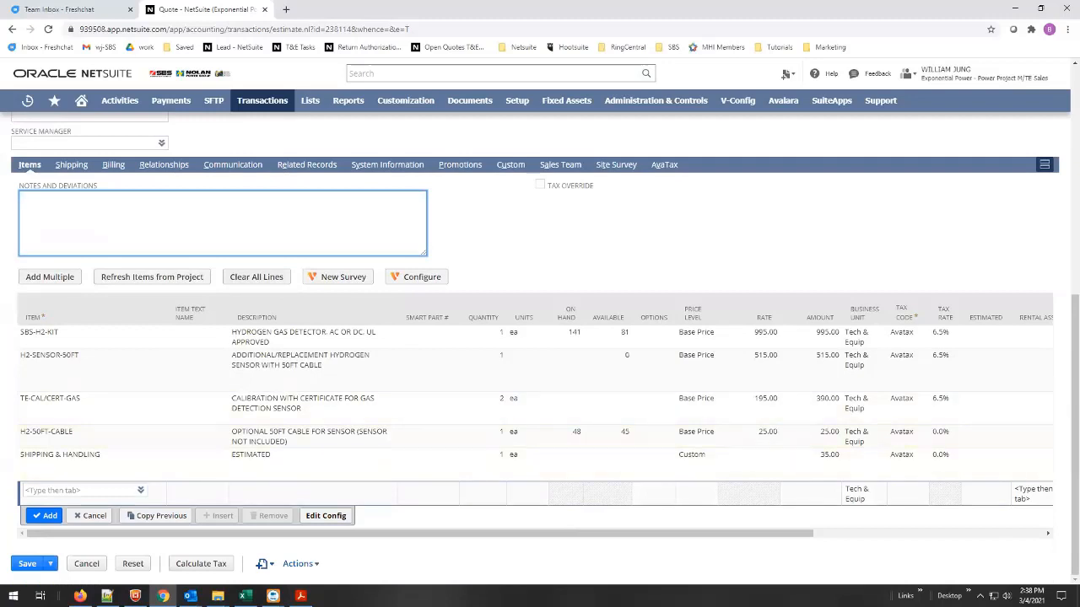
Compare the purchase order PDF with the quote's summary totals and line items, moving the PDF window clear of the quote fields.
key(alt+Tab)
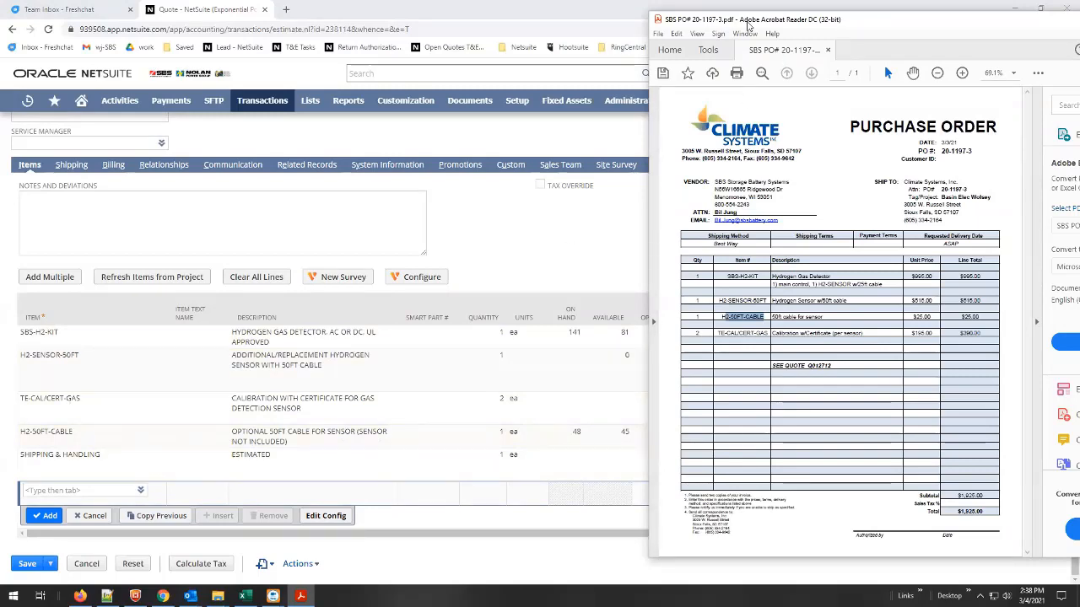
drag(746, 26, 298, 170)
scroll(861, 225, up, 2)
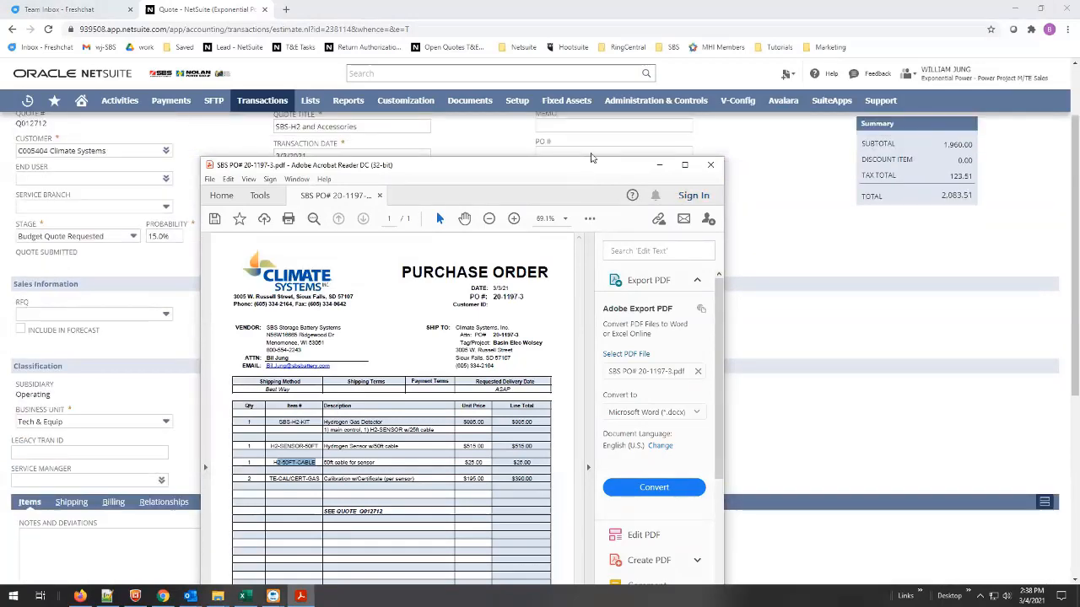
drag(591, 165, 626, 62)
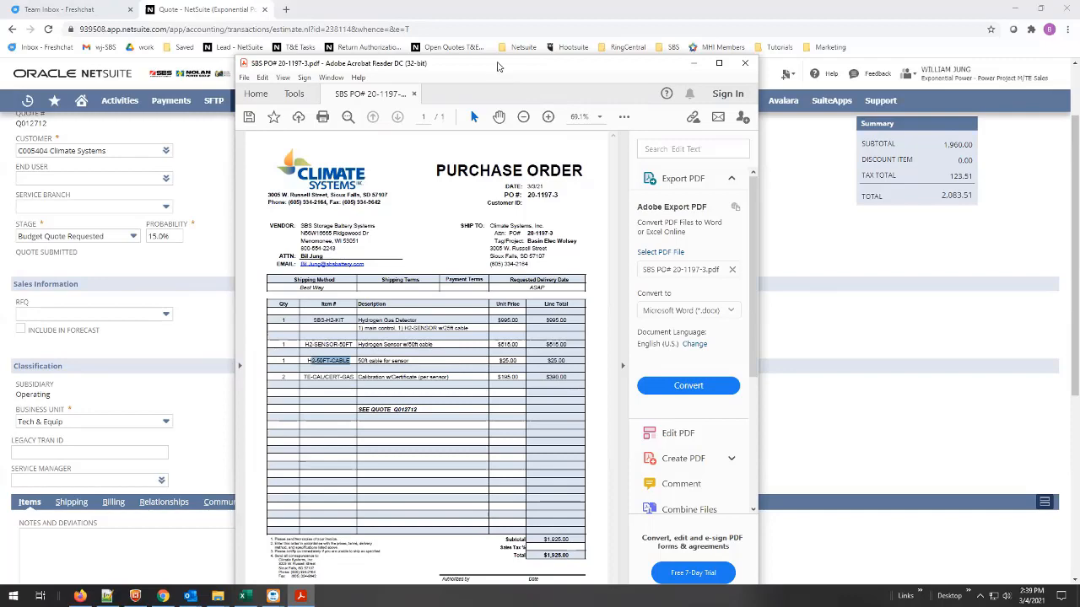
drag(498, 66, 858, 69)
scroll(481, 248, down, 4)
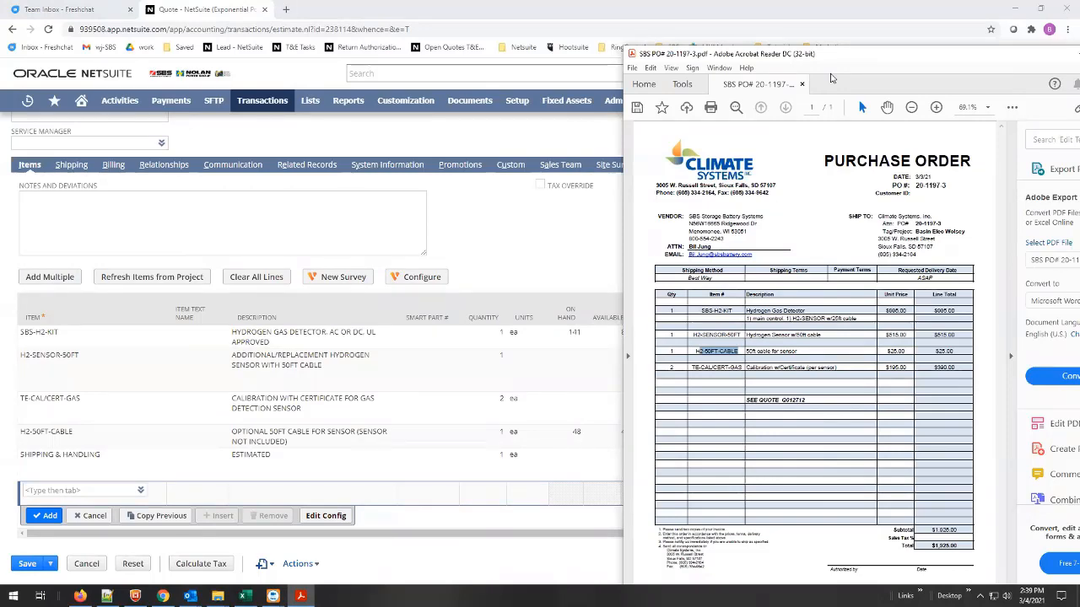
drag(831, 78, 978, 95)
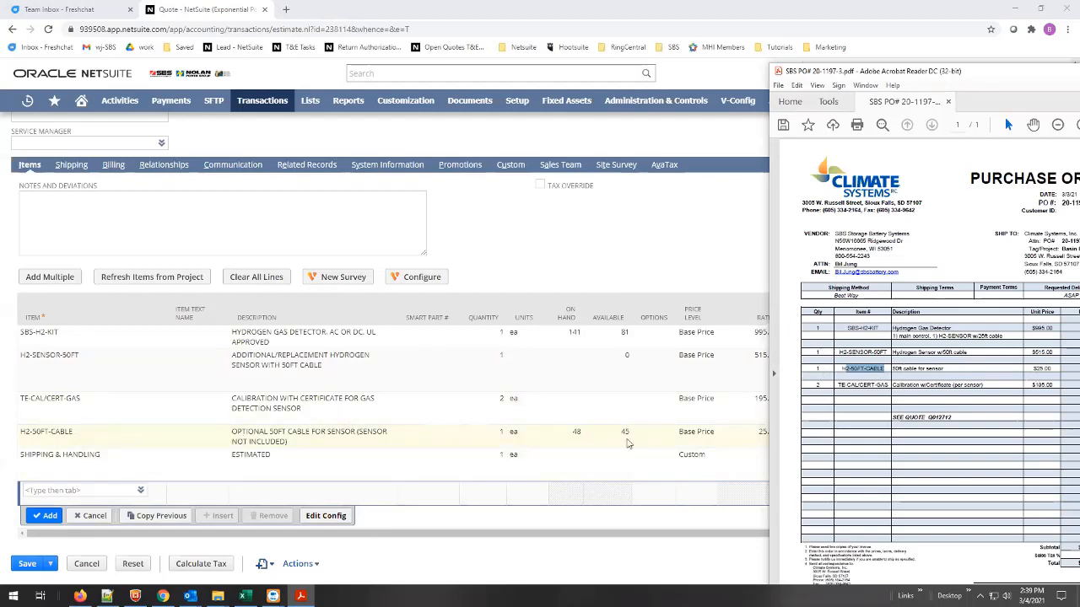
drag(1016, 78, 1025, 63)
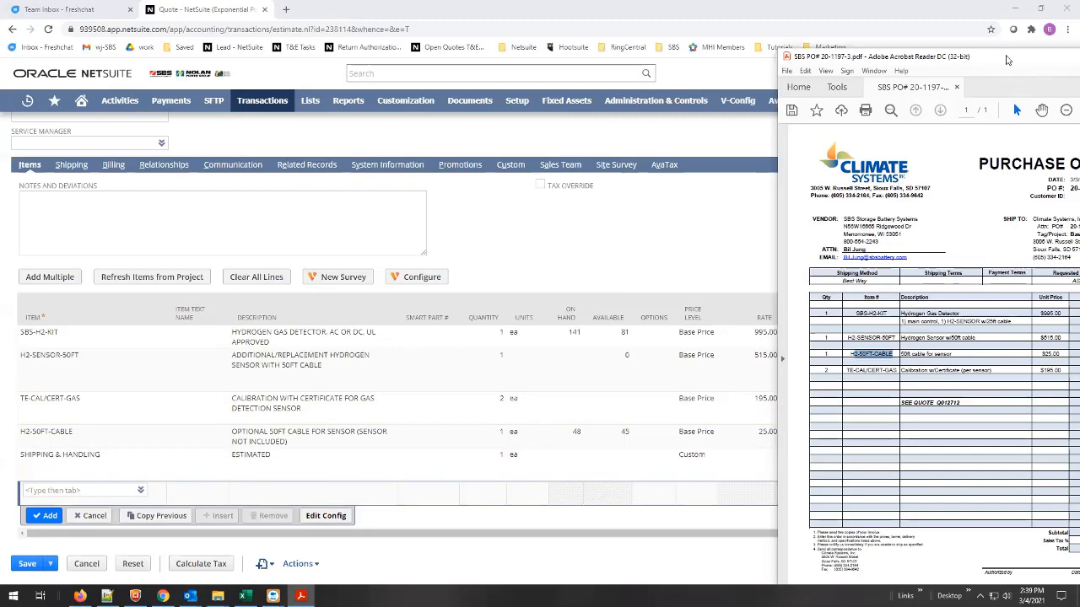
Compare the ship-to address on the purchase order PDF with the quote's shipping address, checking the ZIP code.
drag(1007, 60, 899, 36)
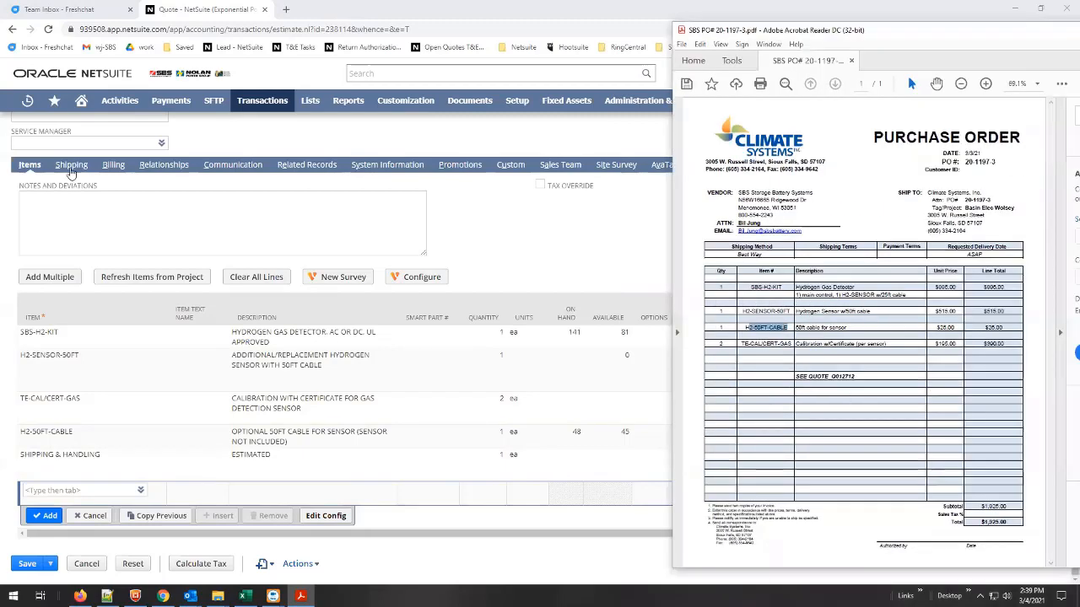
click(71, 167)
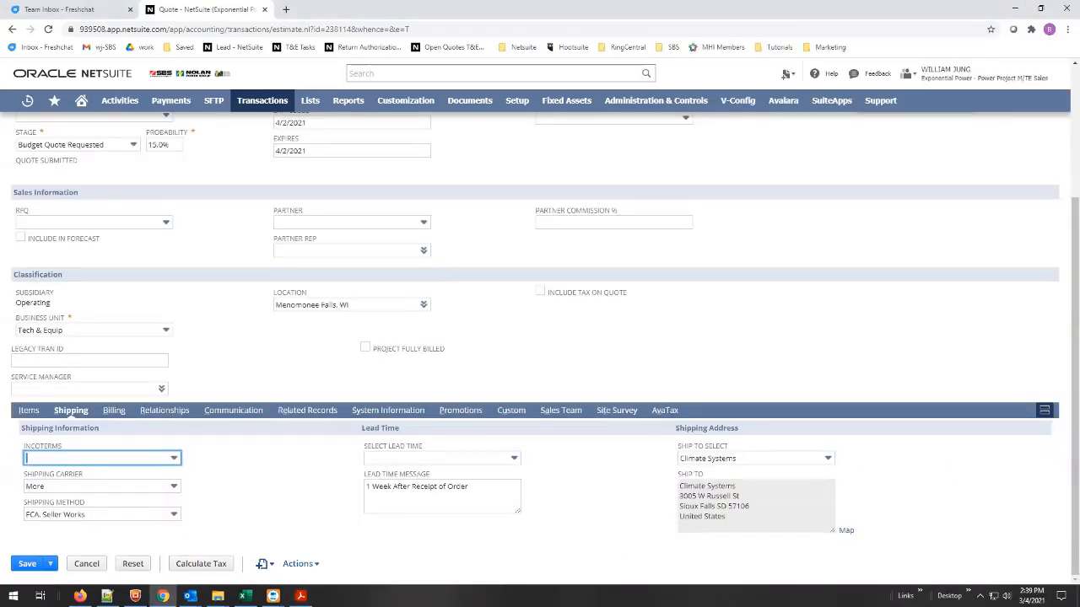
key(alt+Tab)
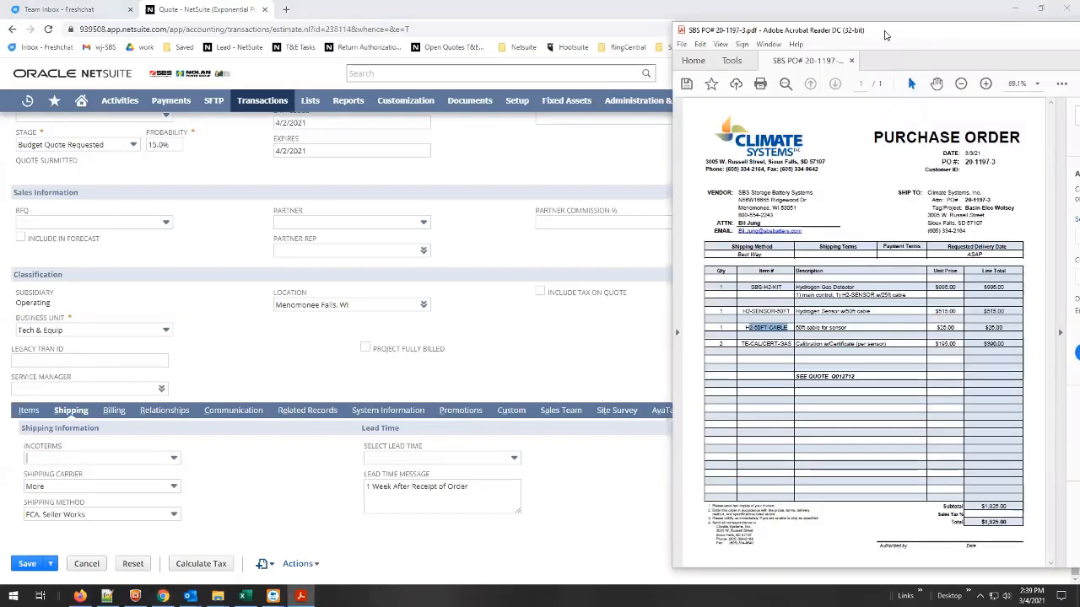
drag(885, 32, 332, 22)
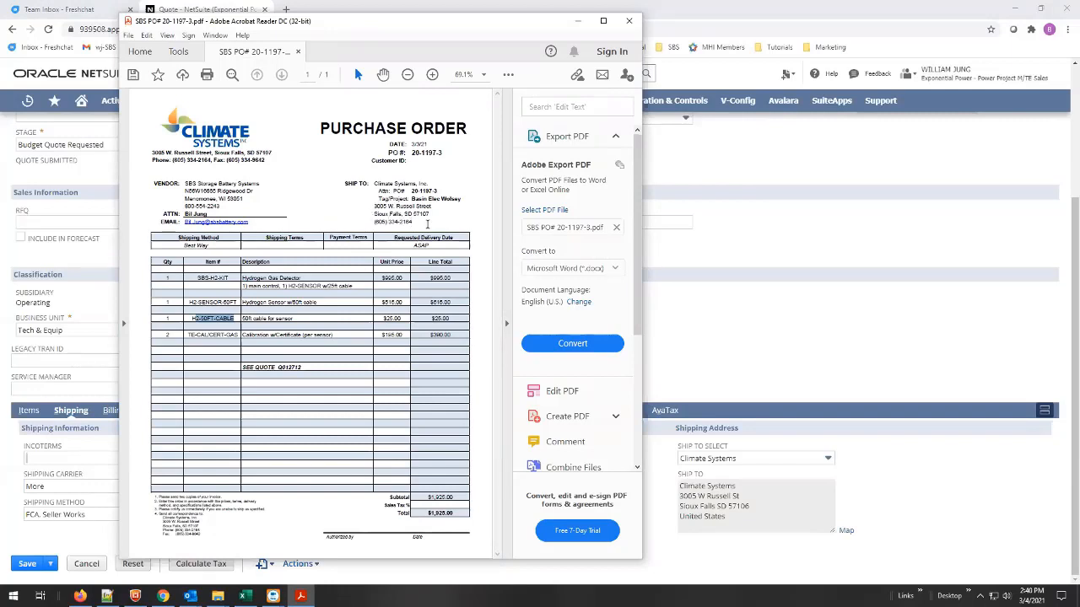
double_click(421, 216)
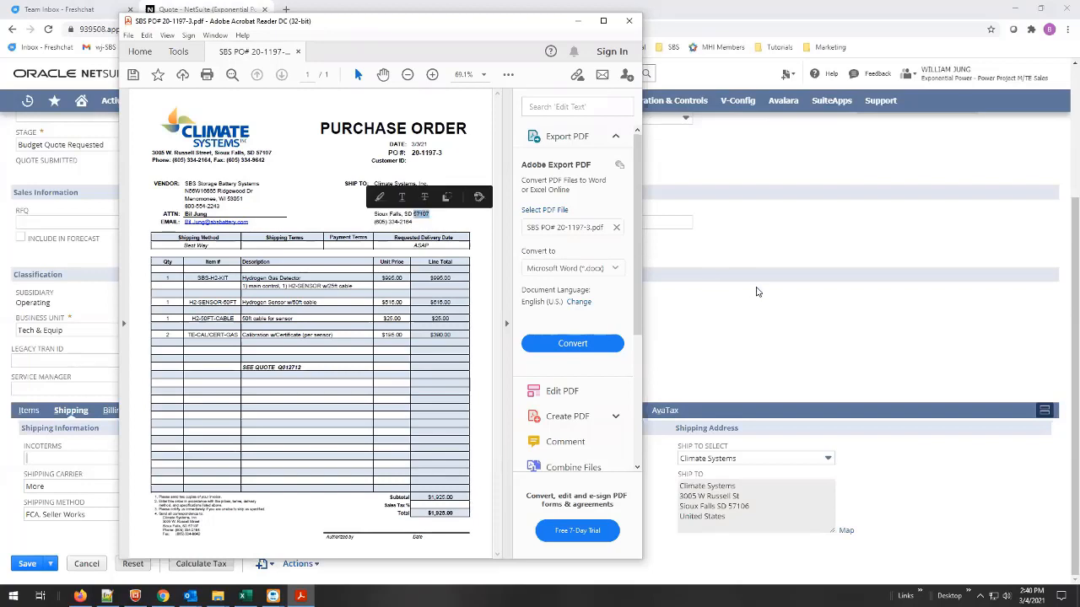
click(765, 294)
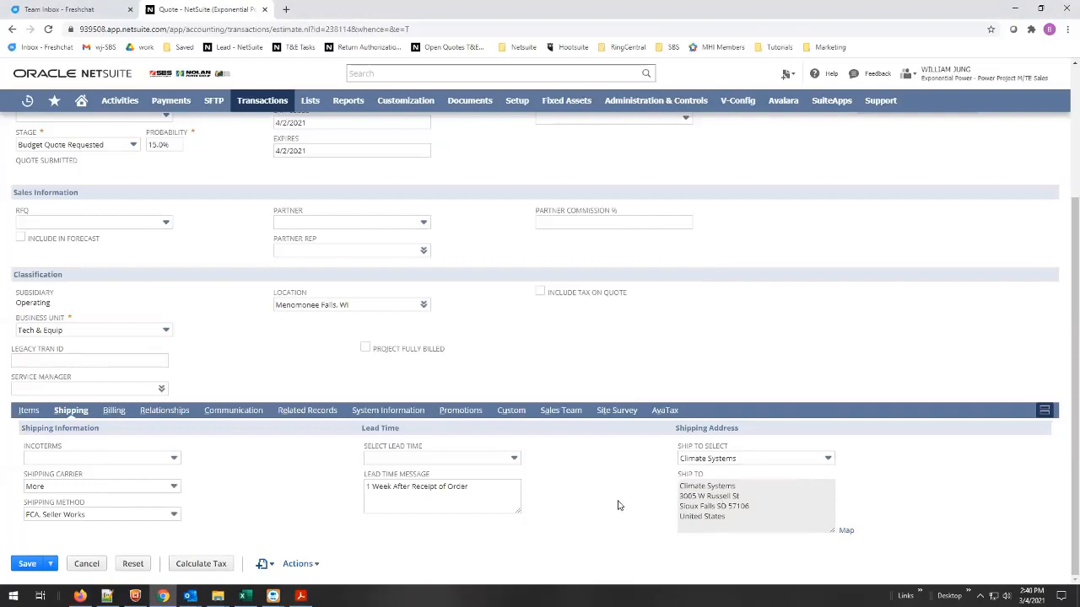
Review the quote's available ship-to addresses, keep Climate Systems selected and save the quote.
scroll(622, 497, up, 3)
scroll(622, 498, down, 3)
click(827, 460)
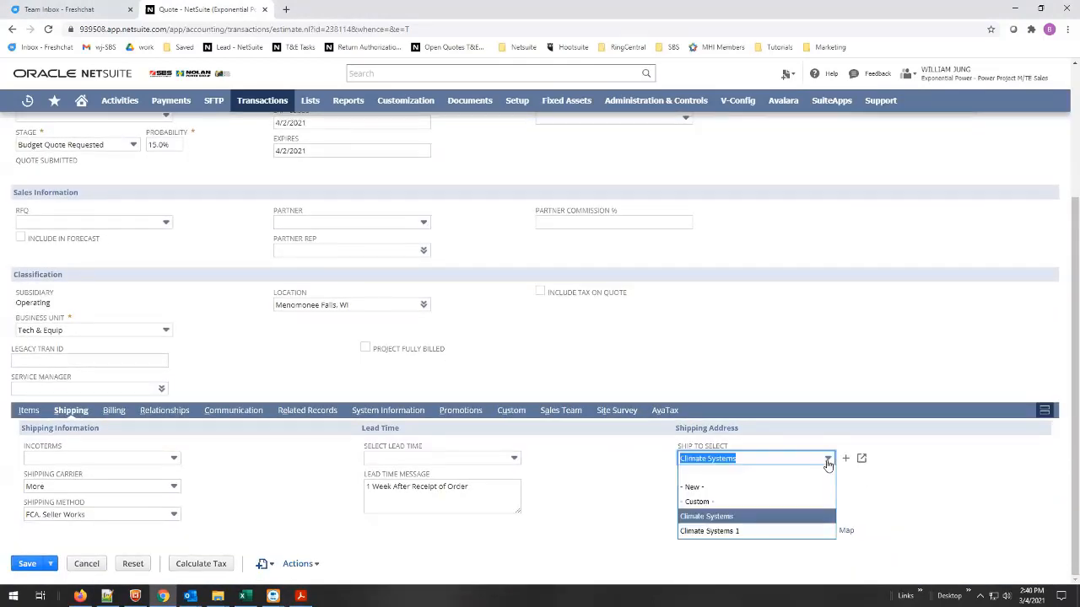
click(742, 516)
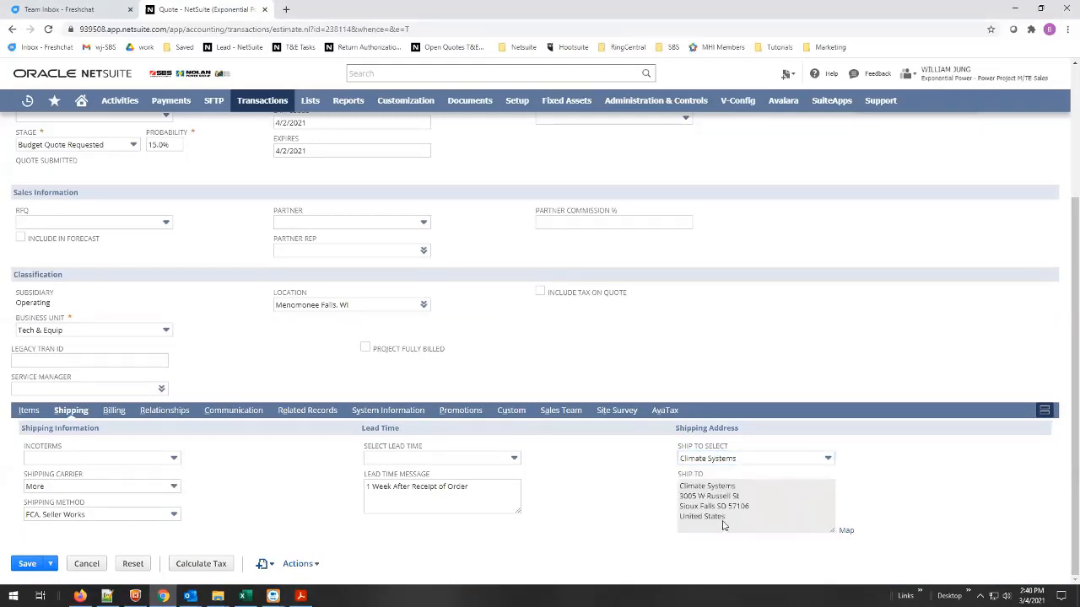
click(28, 567)
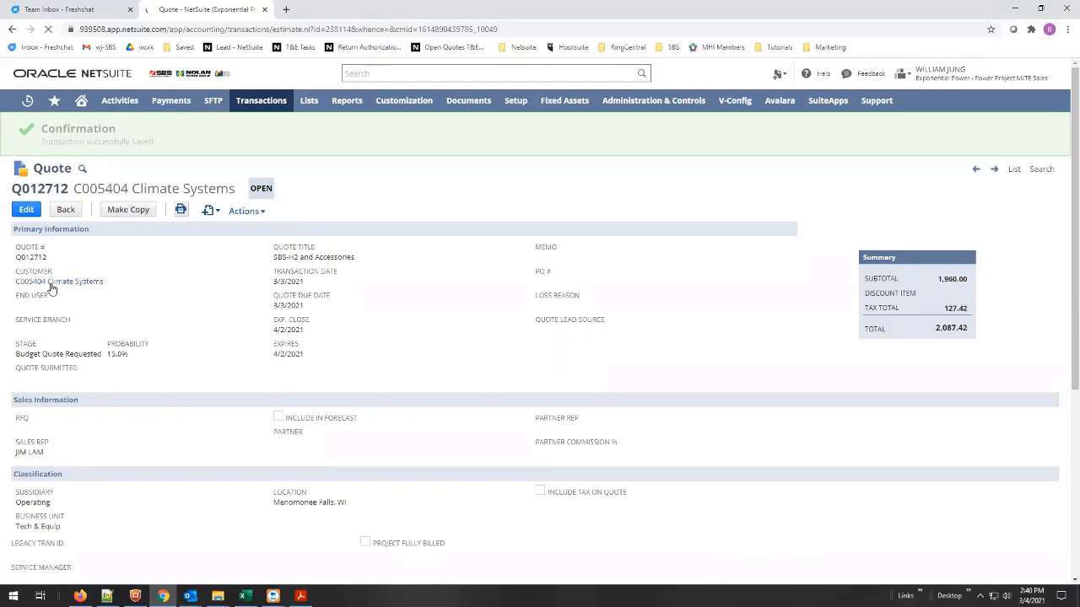
Open the Climate Systems customer record in a separate browser tab and bring up its address list.
middle_click(58, 282)
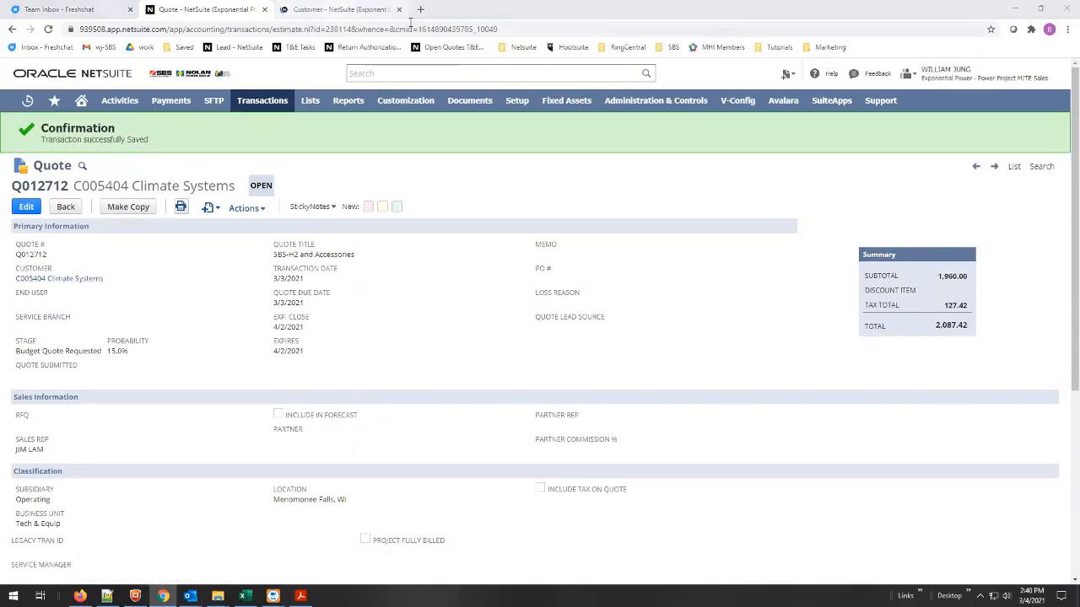
click(342, 9)
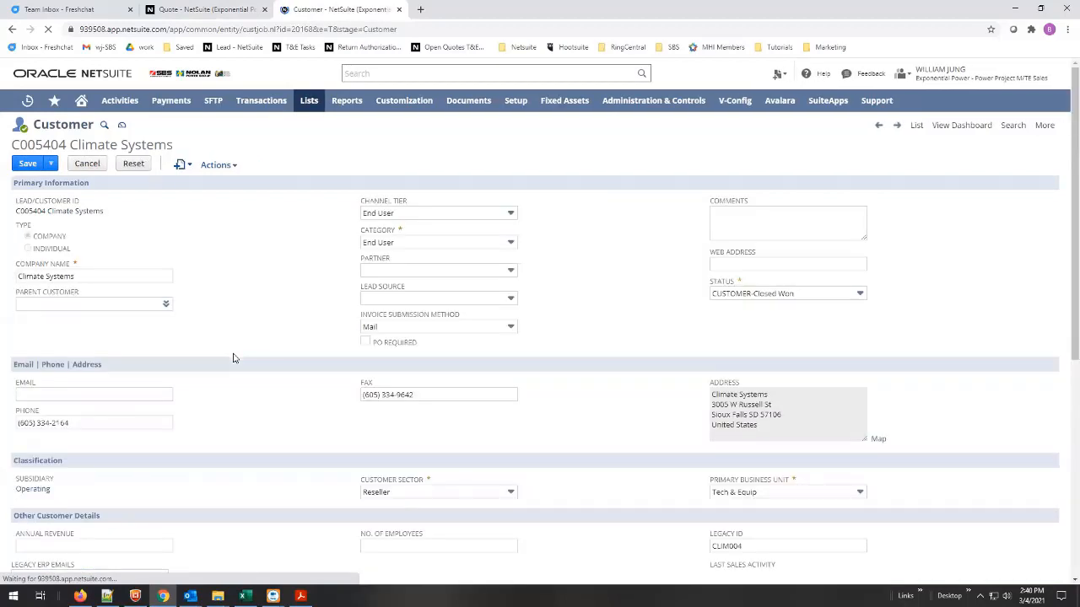
scroll(668, 431, down, 2)
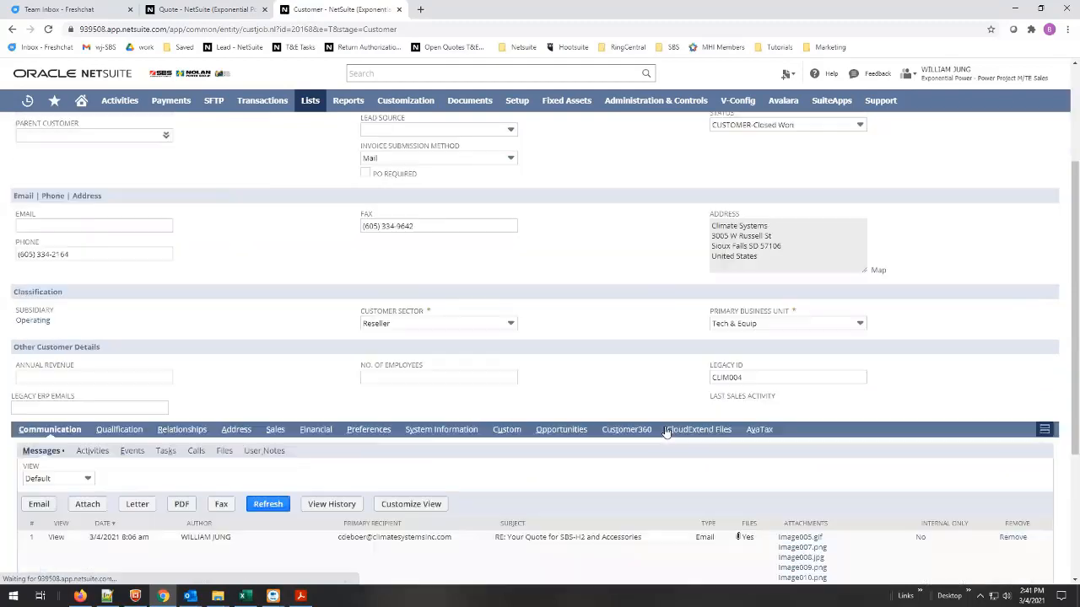
scroll(665, 430, down, 2)
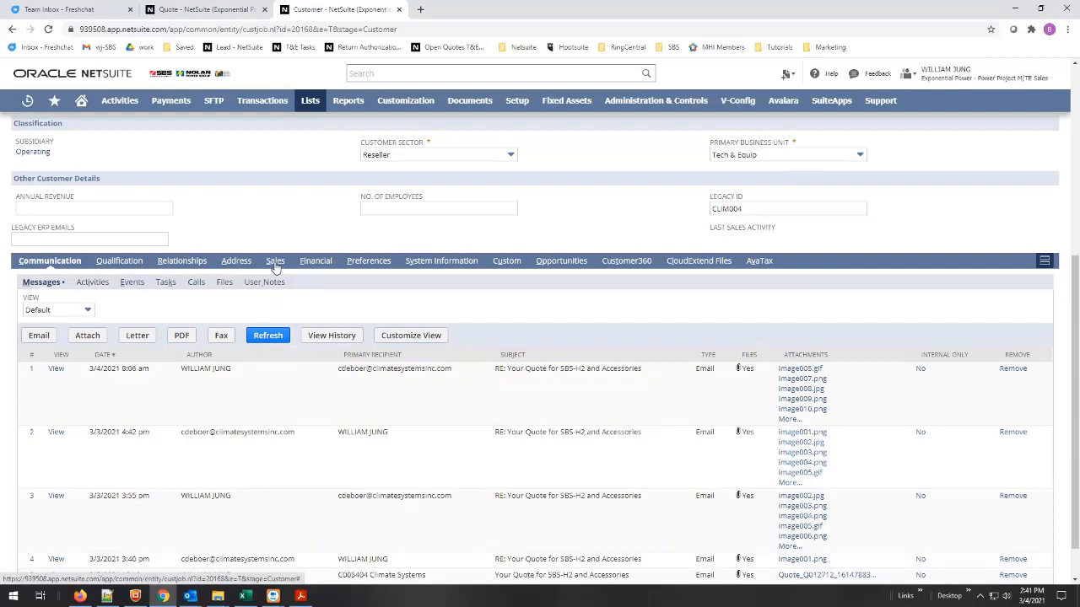
click(236, 263)
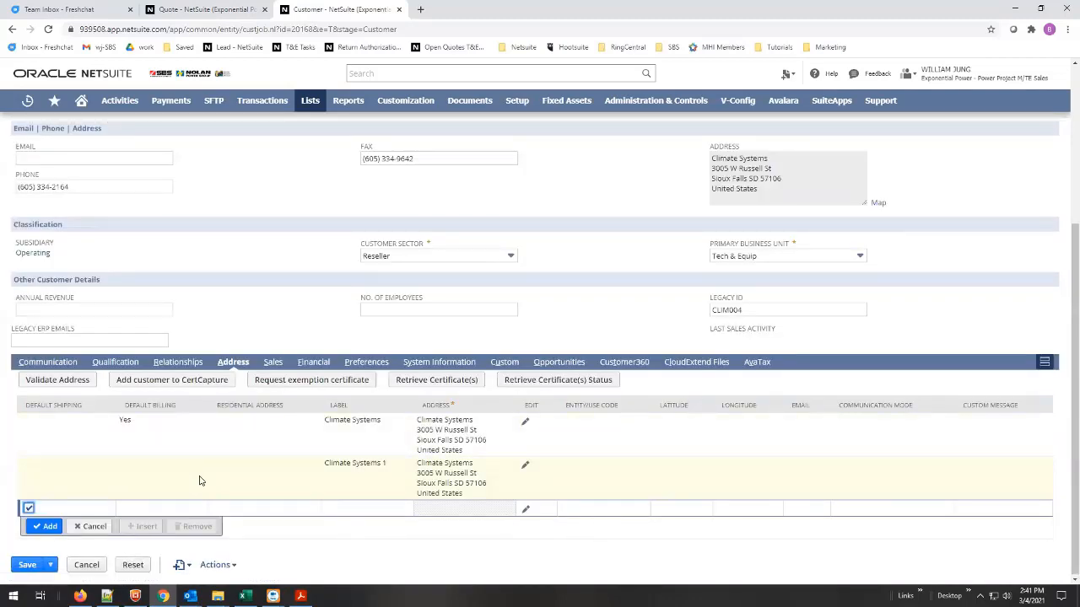
Correct the ZIP code of the Climate Systems 1 address to match the purchase order and save the customer record.
click(525, 468)
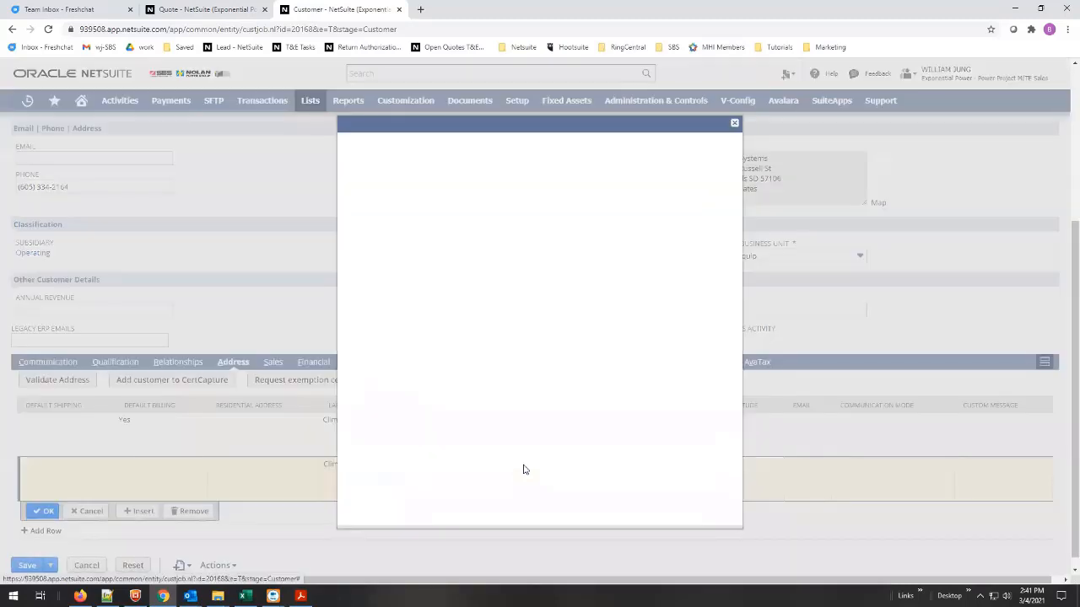
double_click(476, 385)
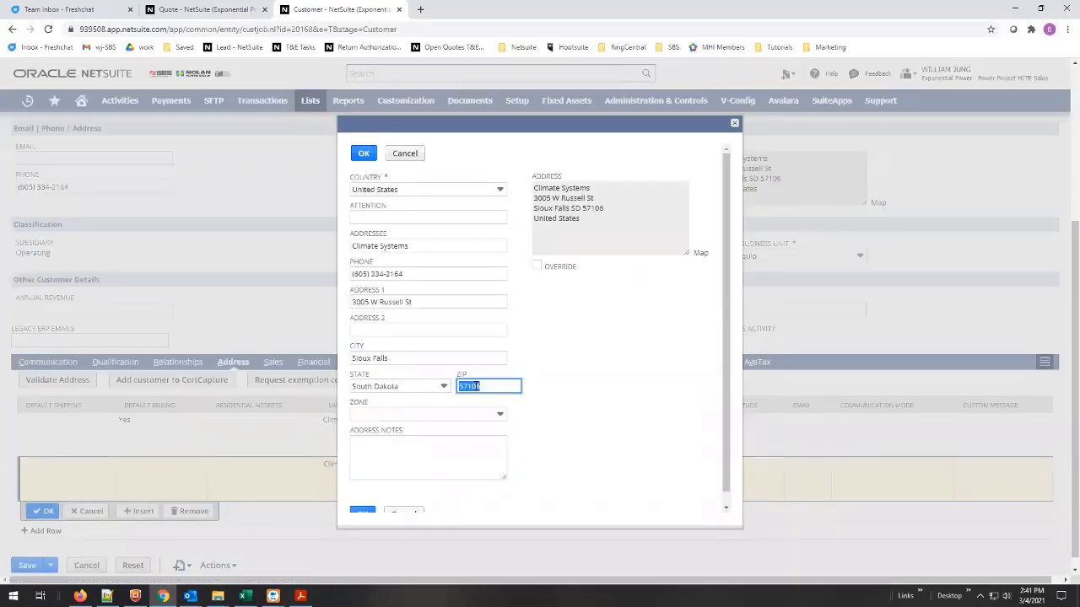
text(57107)
click(571, 410)
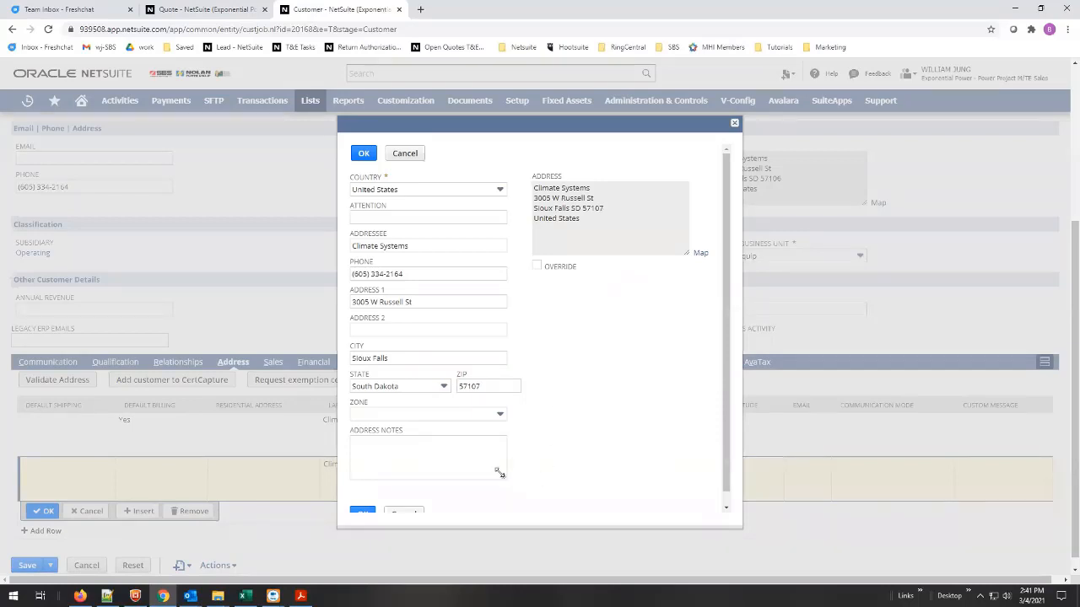
click(360, 156)
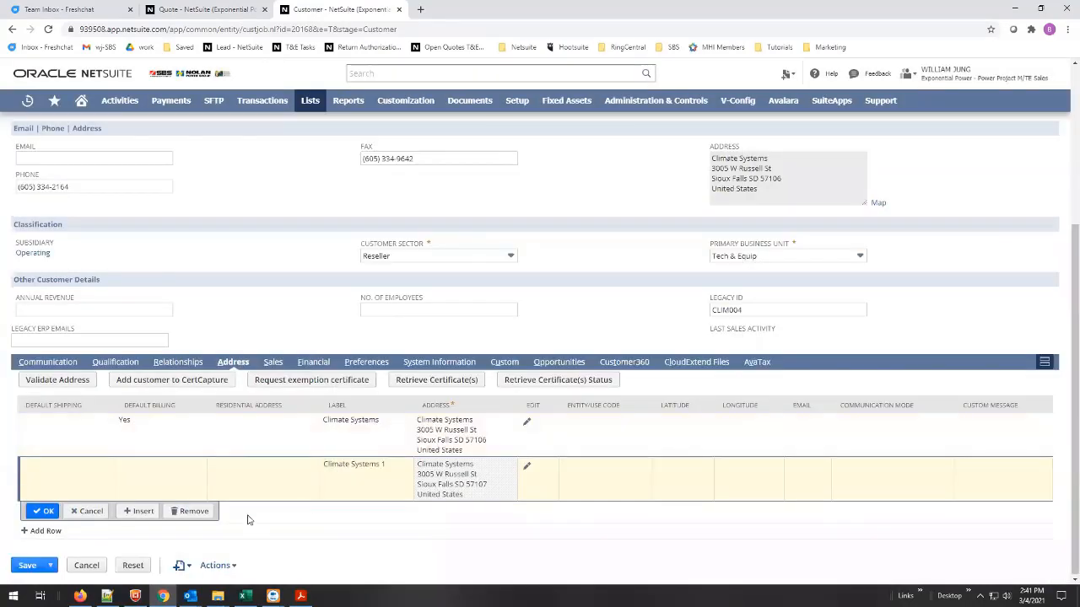
click(28, 565)
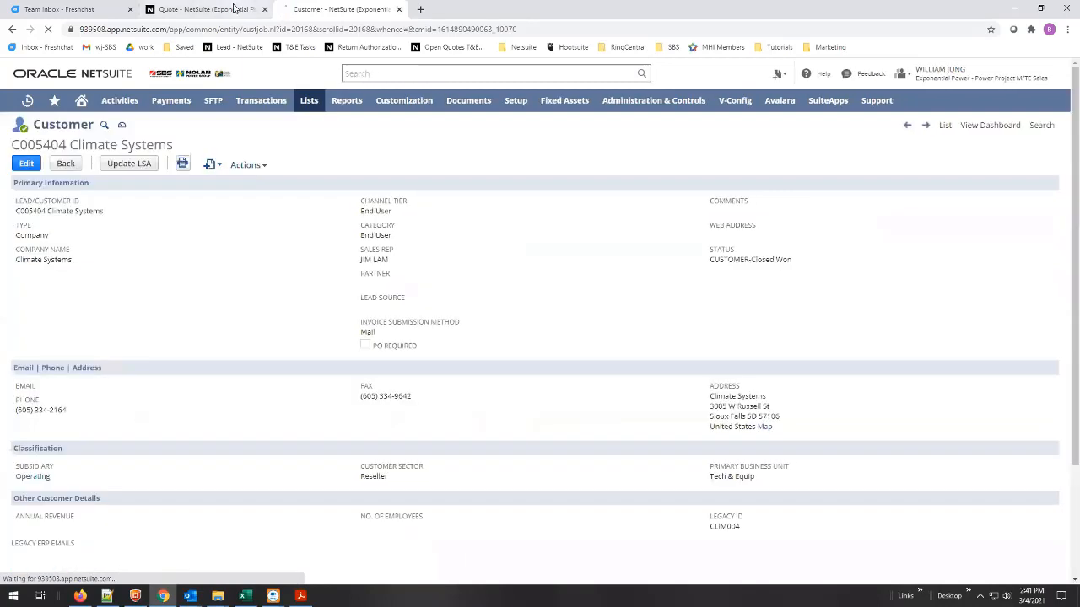
Return to the quote, reload it, and recheck the ship-to ZIP code on the purchase order PDF.
click(235, 9)
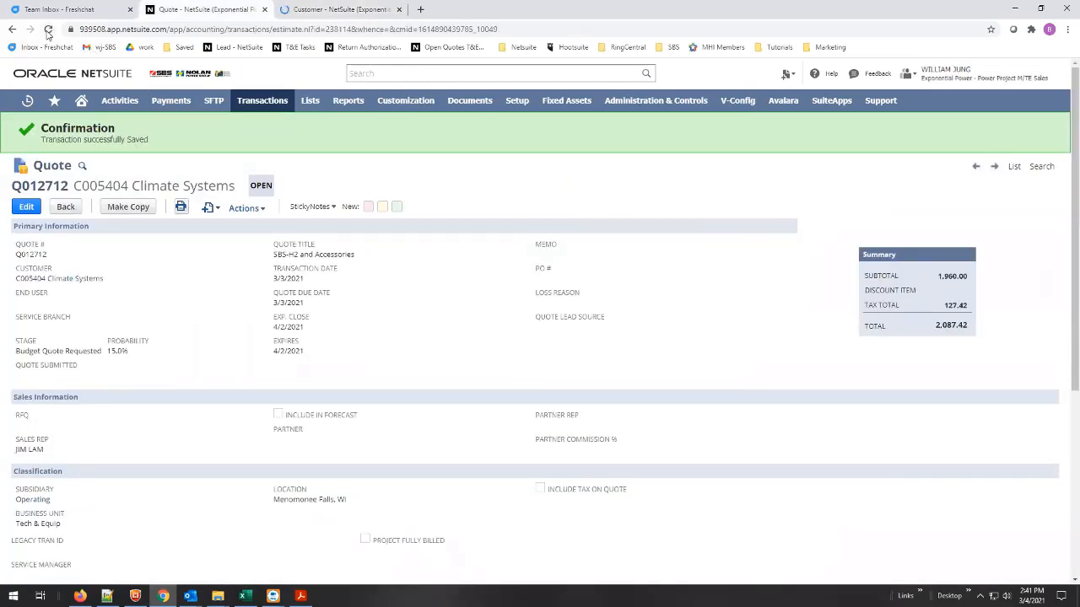
click(48, 30)
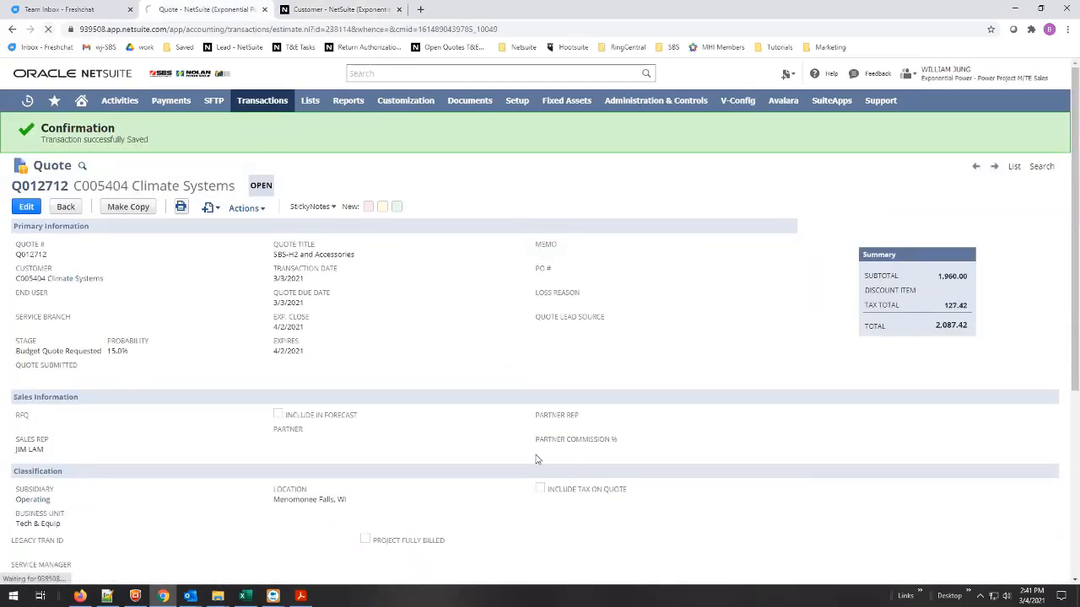
click(301, 596)
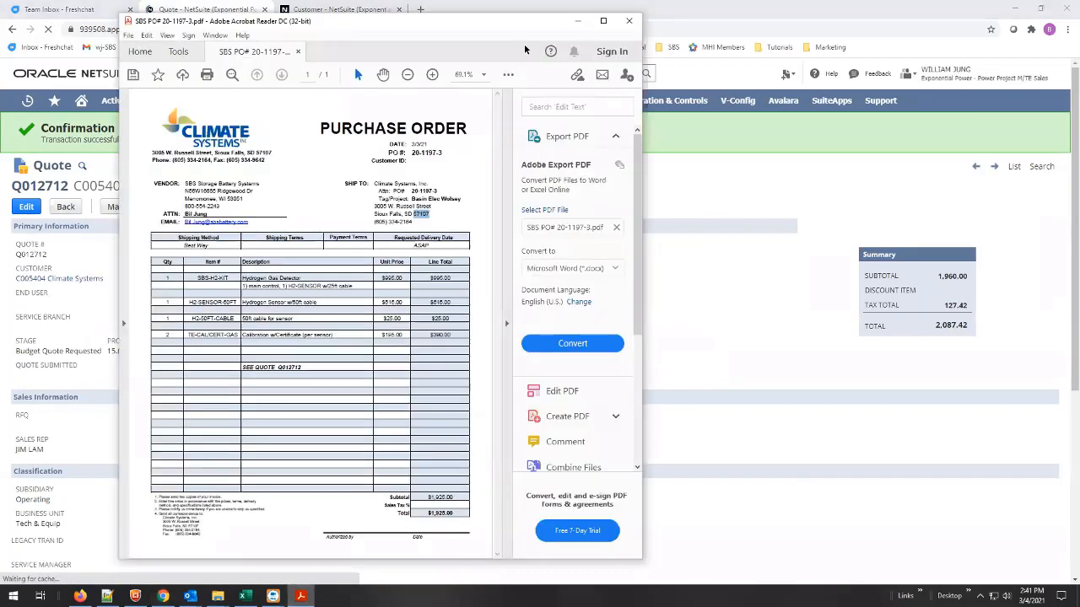
drag(402, 29, 835, 19)
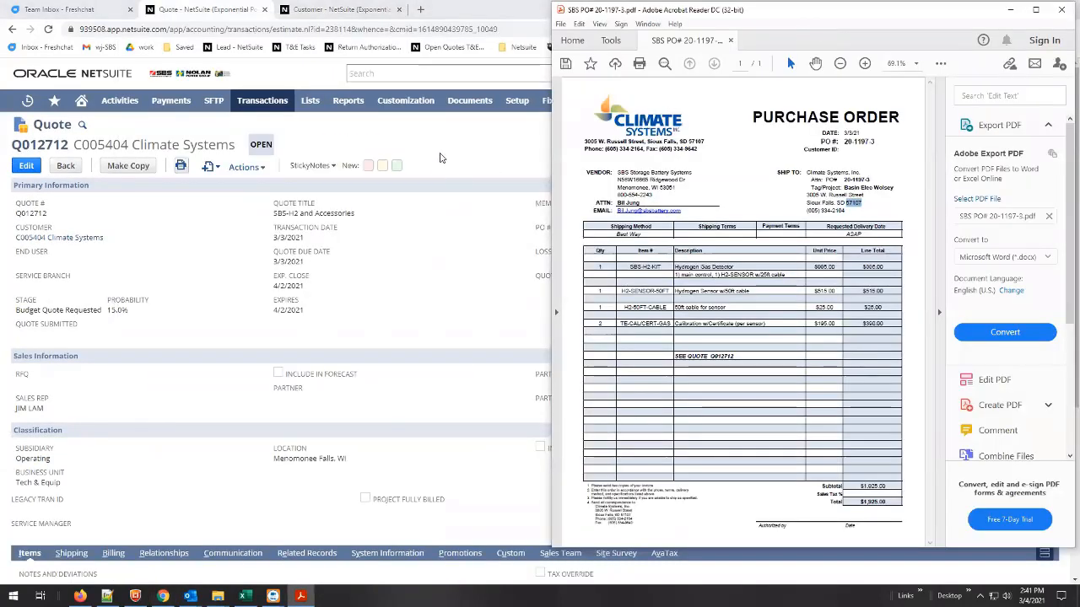
click(863, 205)
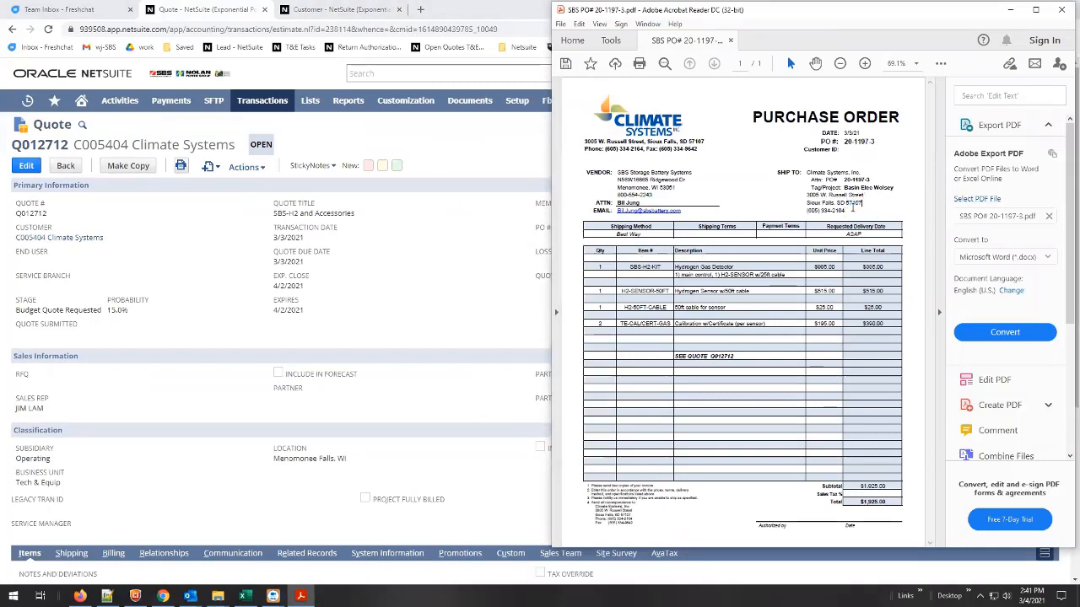
double_click(858, 202)
Edit the quote, choose Climate Systems 1 as its ship-to address and check that address against the purchase order PDF.
click(473, 319)
scroll(383, 464, down, 3)
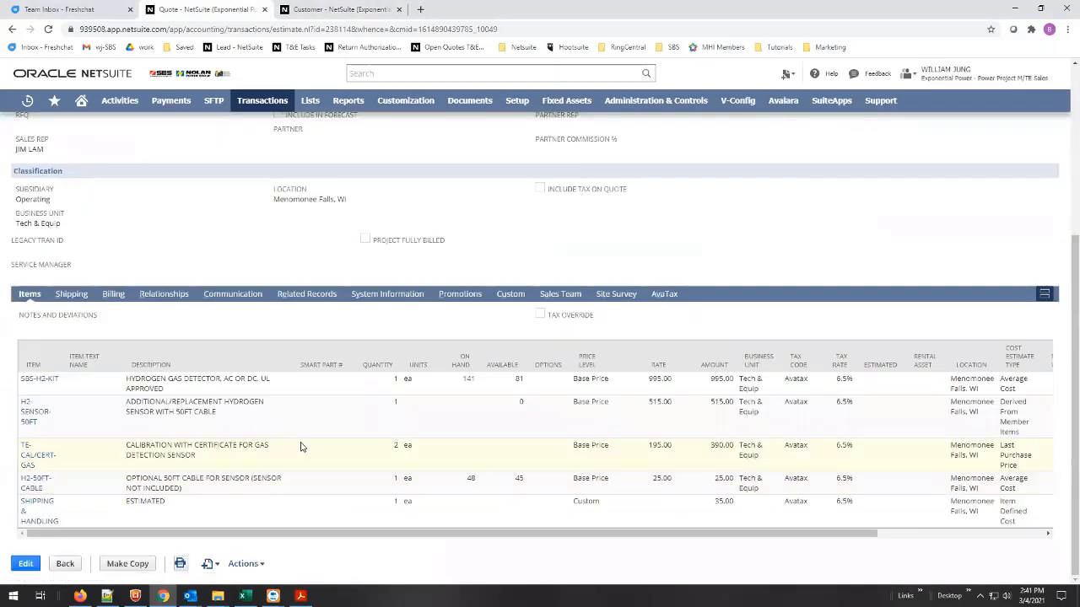
click(23, 566)
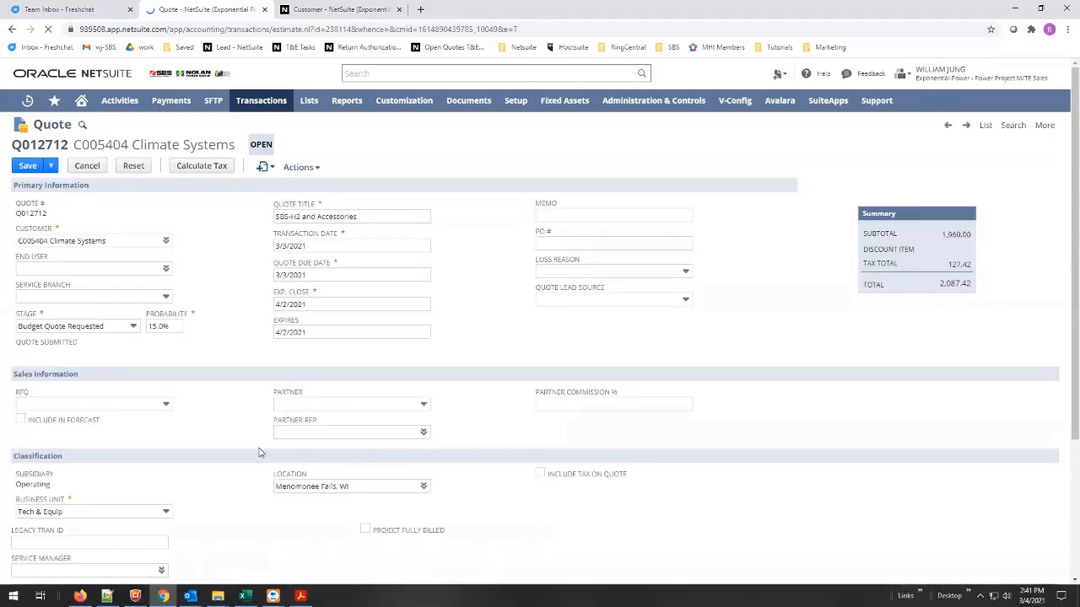
scroll(203, 397, down, 8)
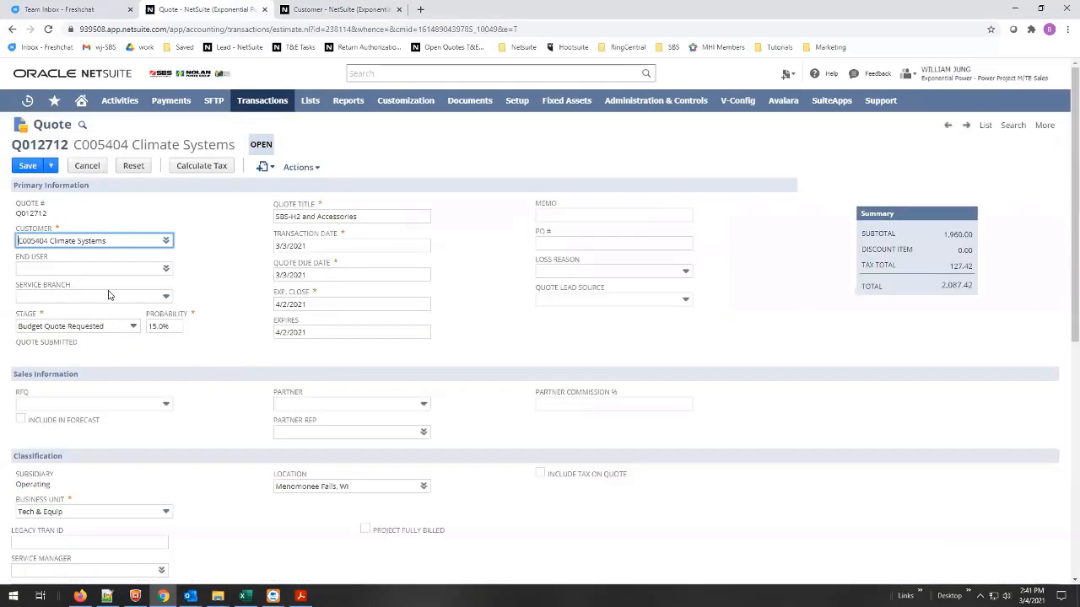
scroll(146, 434, down, 10)
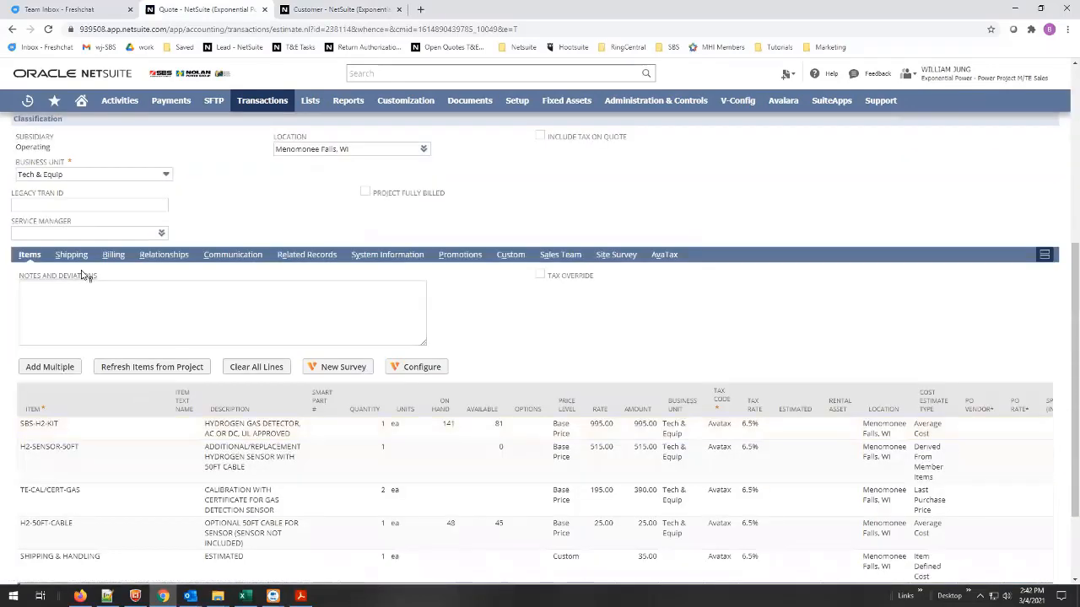
click(72, 252)
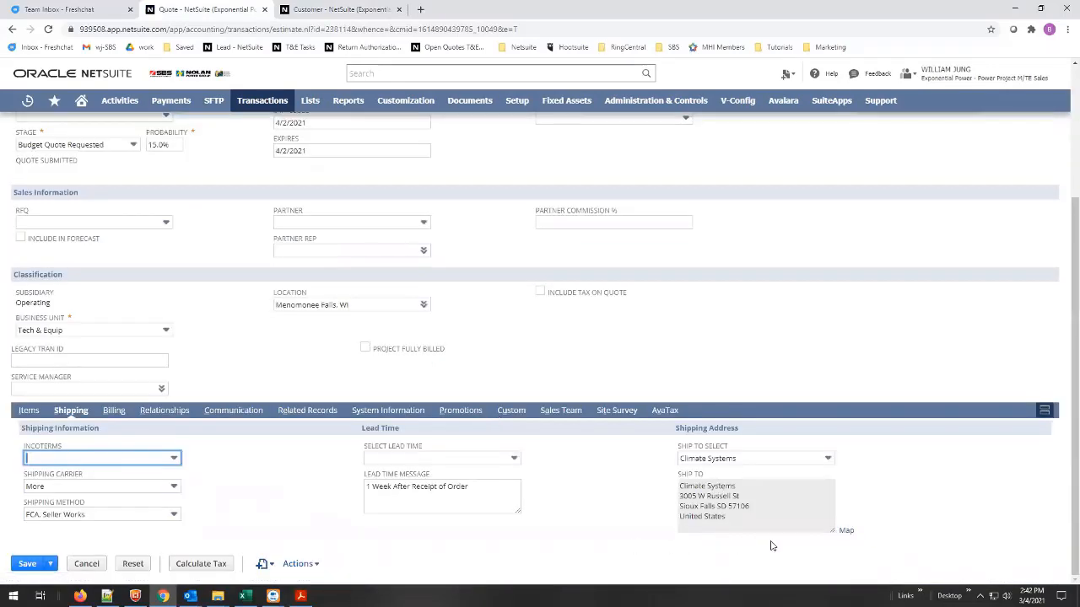
click(826, 458)
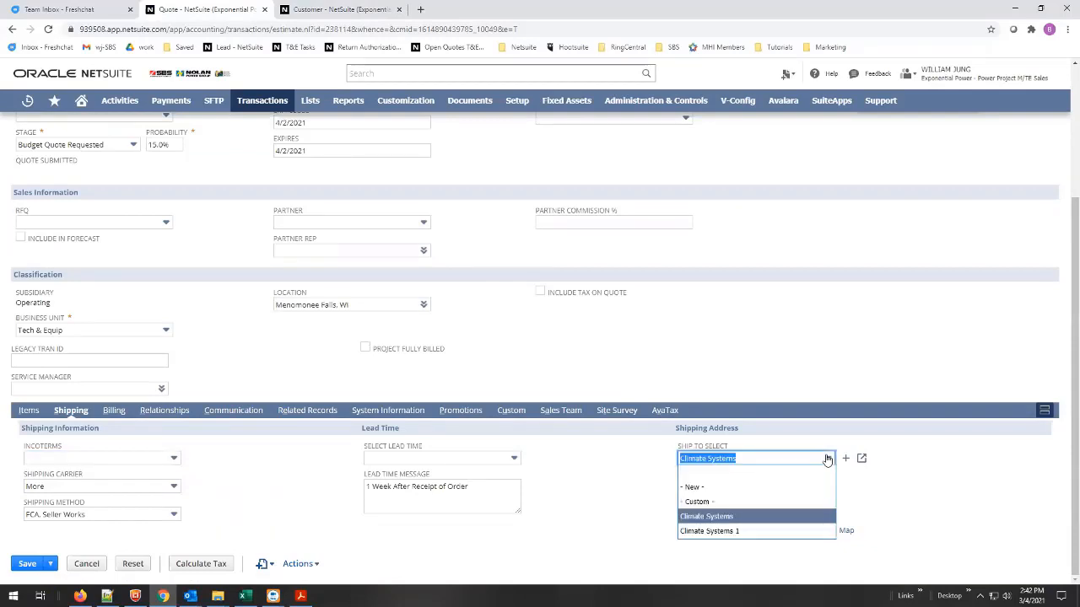
click(722, 517)
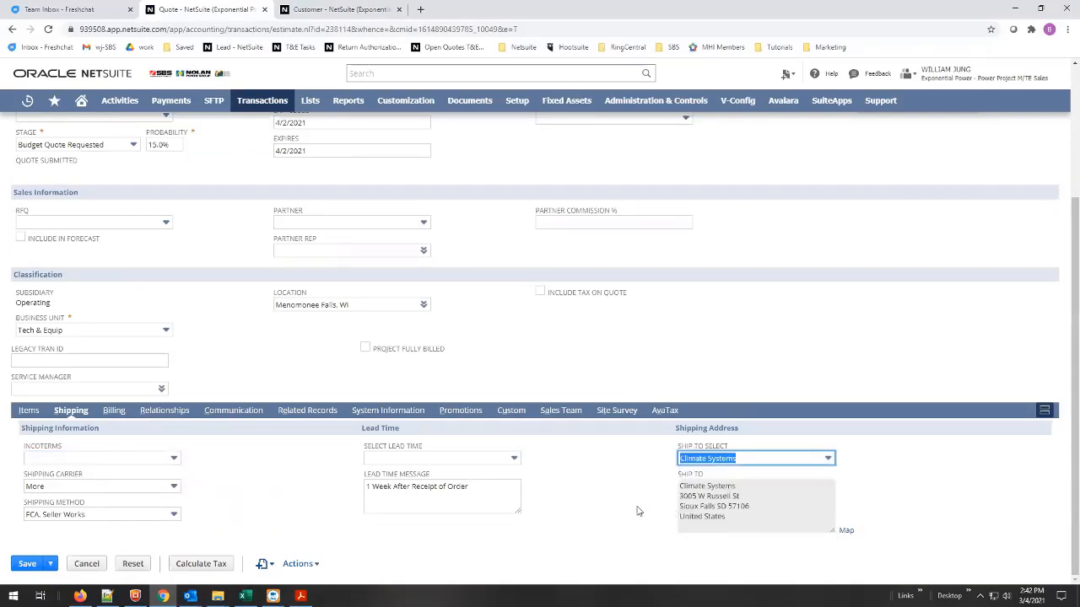
click(827, 459)
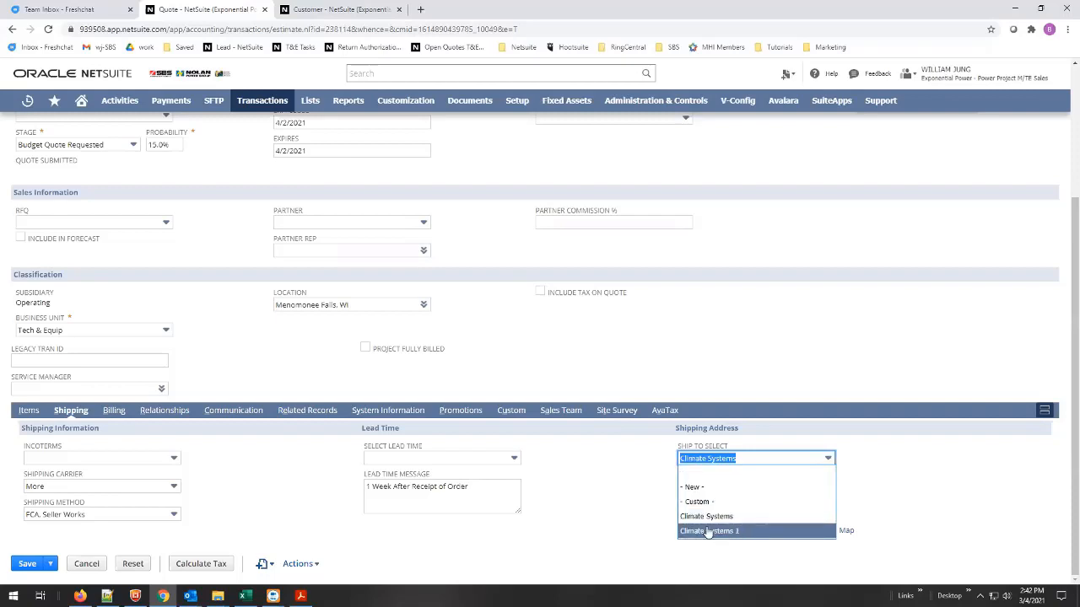
key(Return)
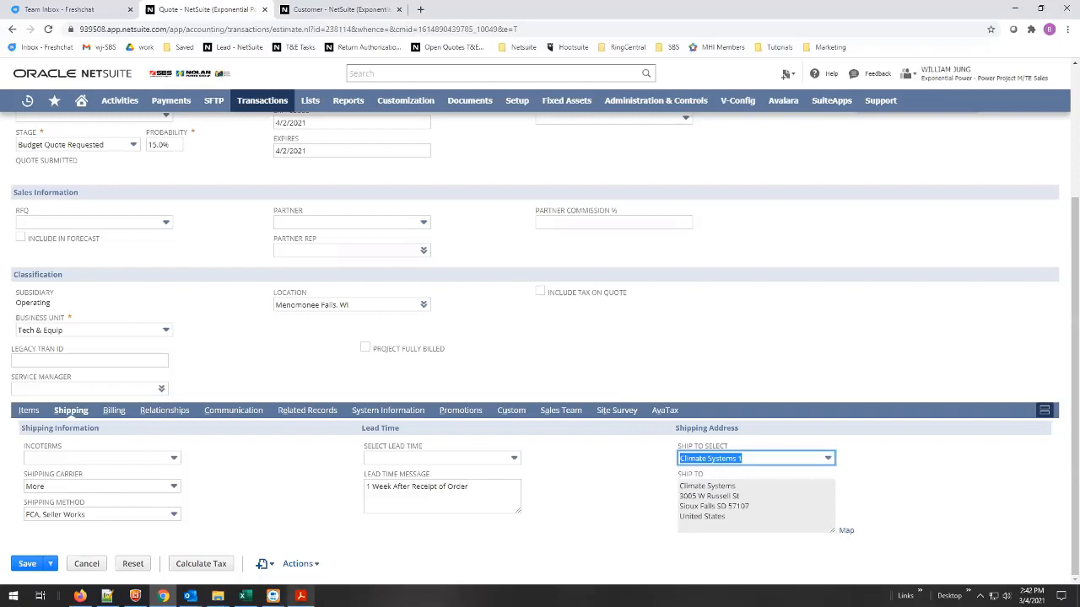
click(301, 595)
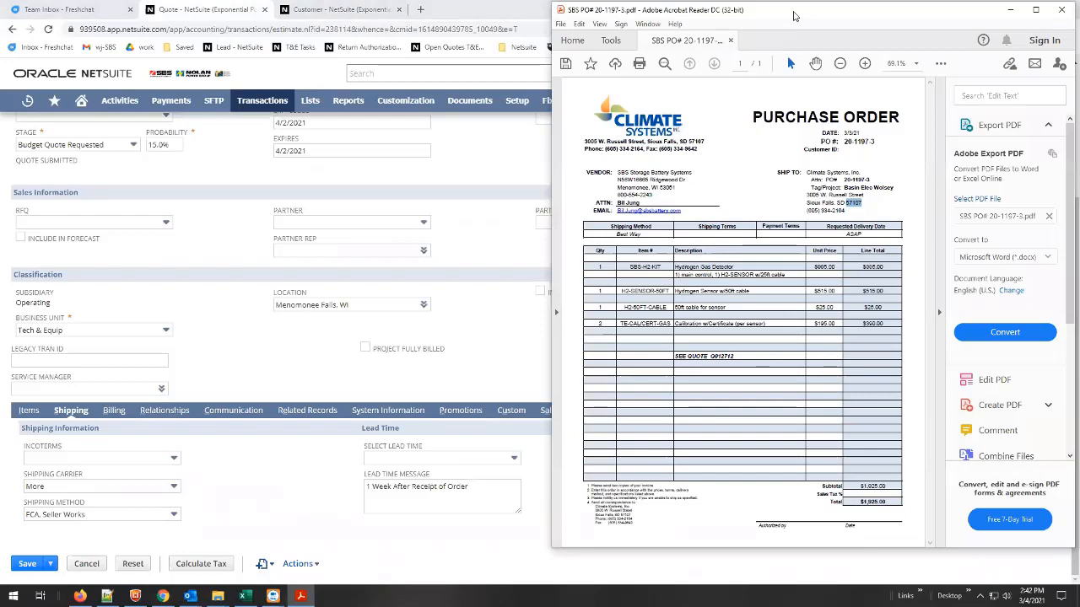
drag(793, 16, 368, 34)
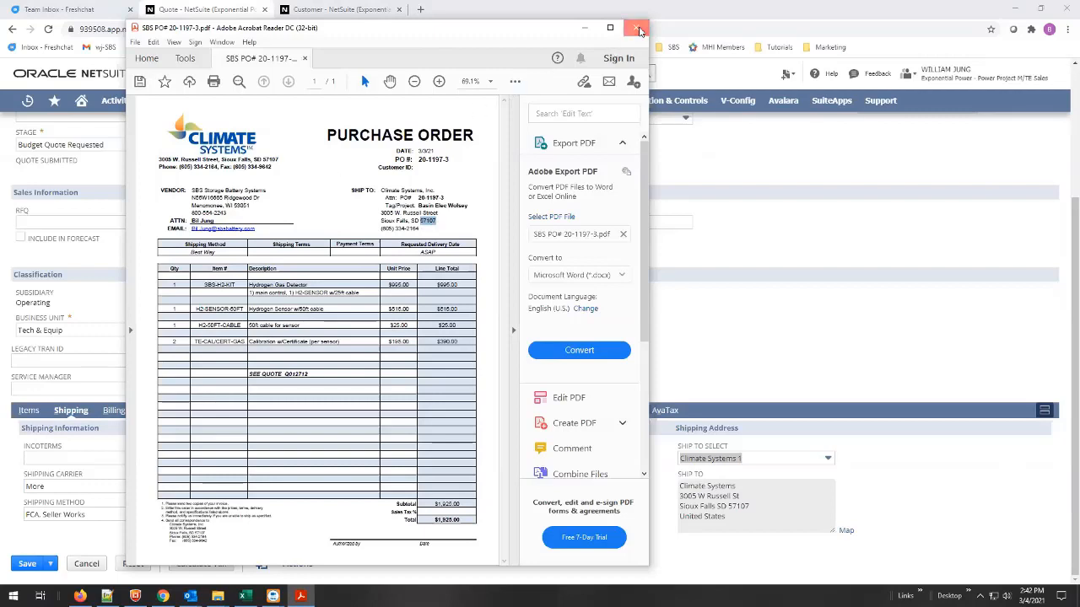
Close the purchase order PDF and check the quote's sales team and related contacts.
click(640, 31)
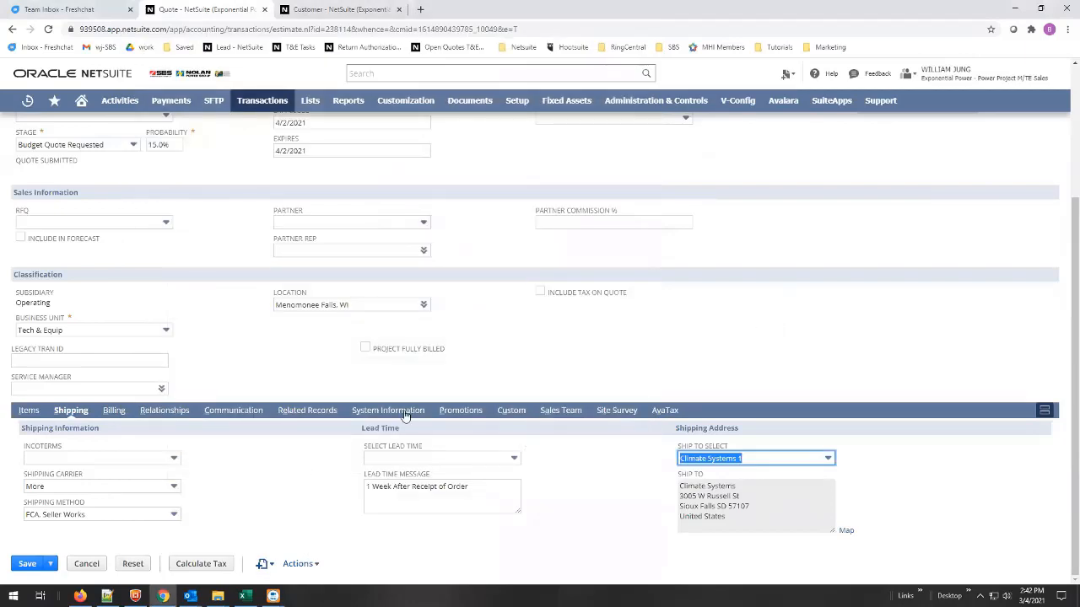
click(563, 410)
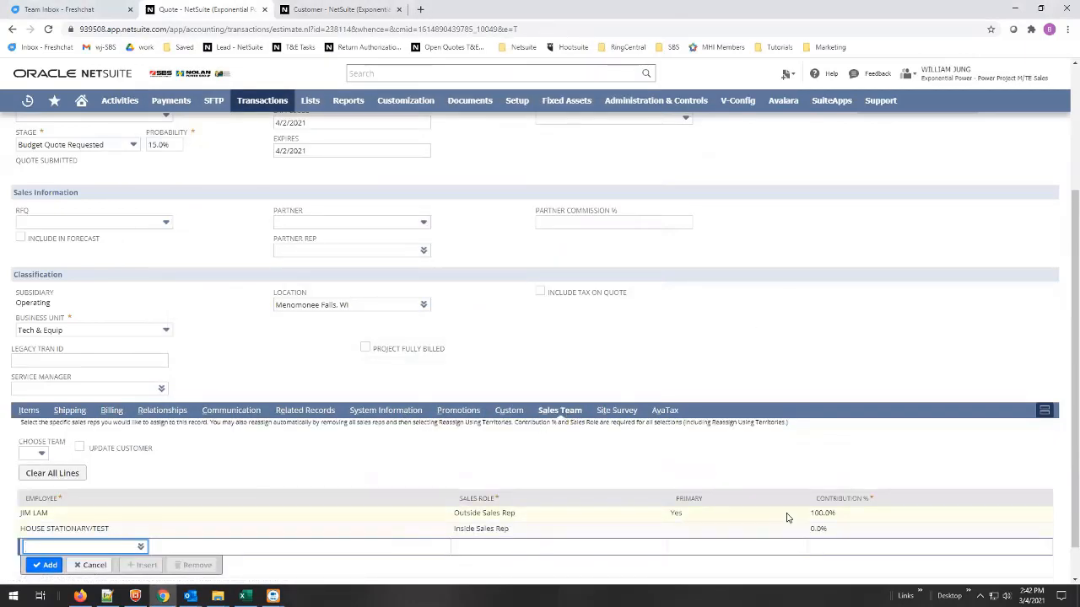
click(163, 412)
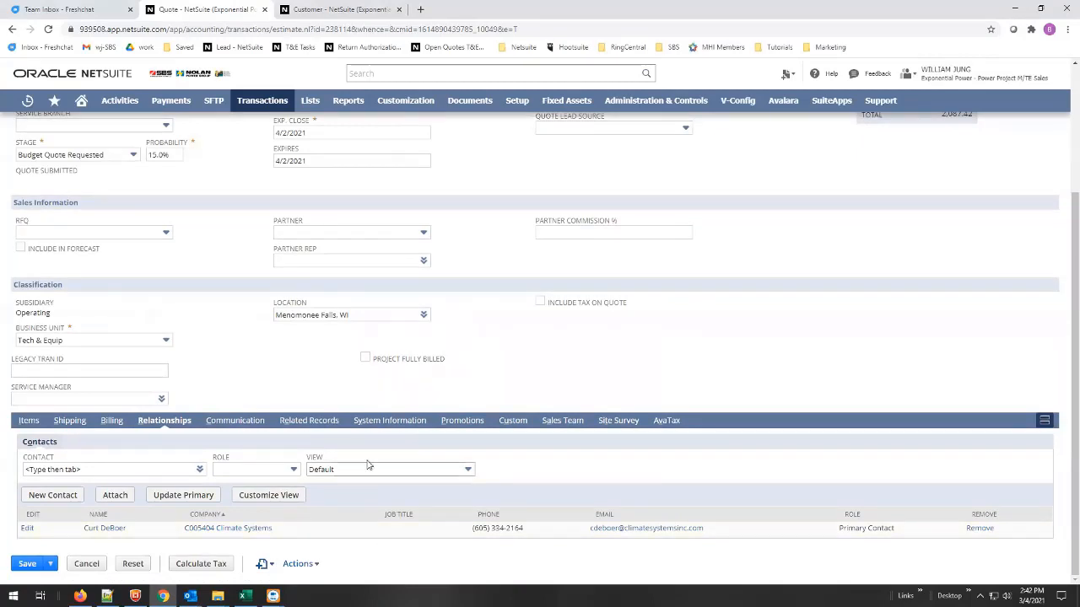
Start the quote's PO # entry with "Credit Card -".
scroll(421, 430, up, 2)
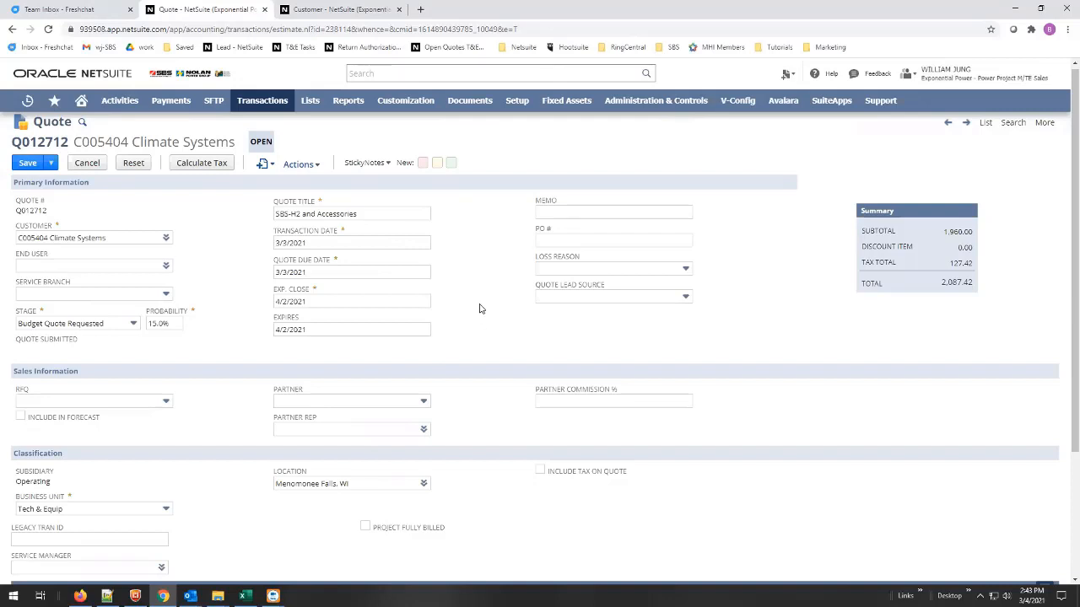
click(554, 241)
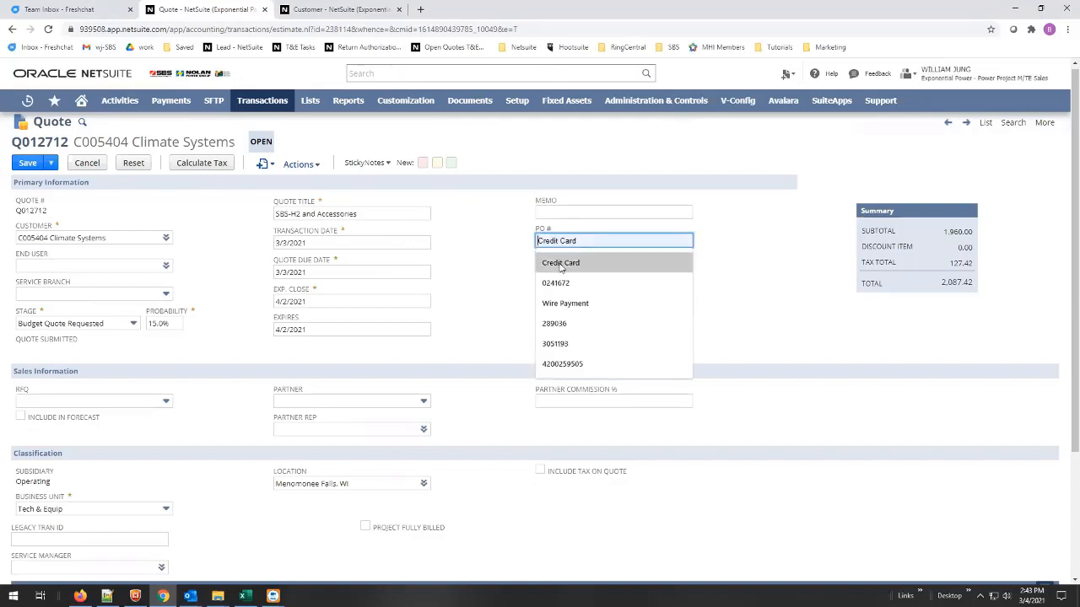
click(561, 263)
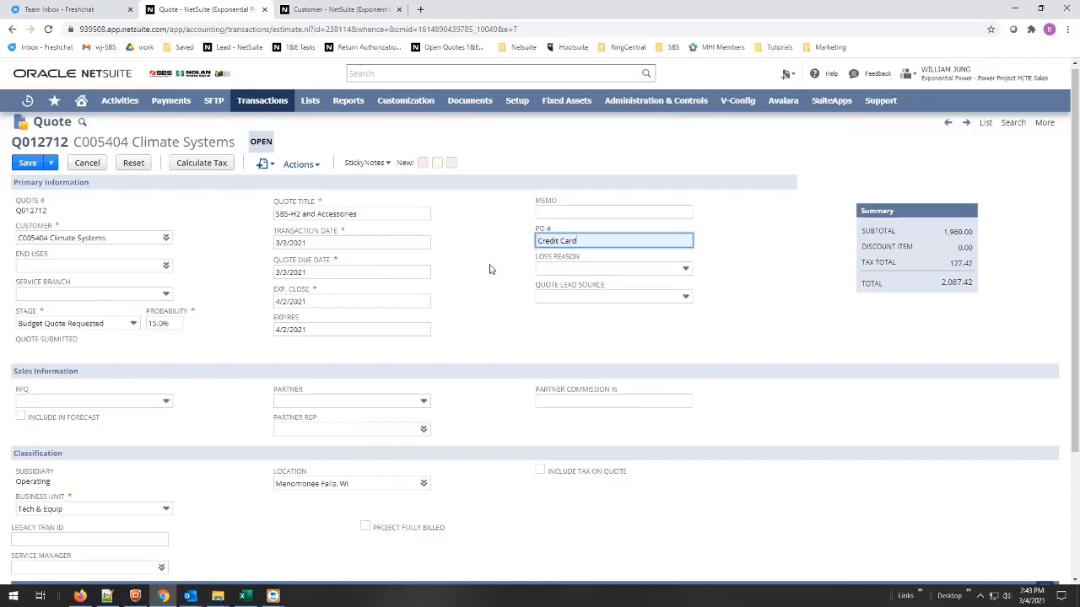
text(-)
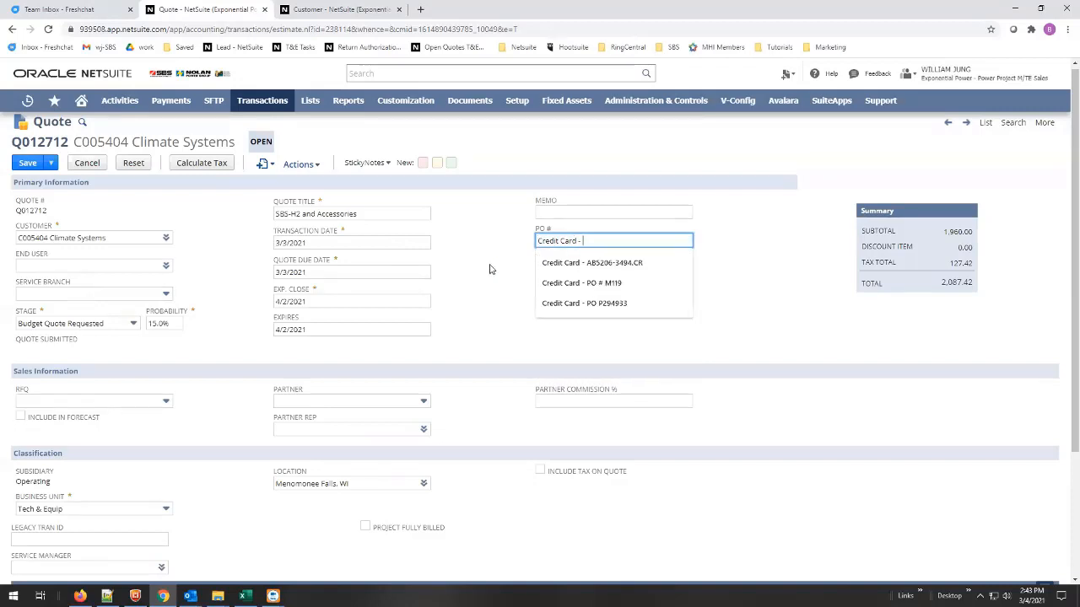
Look up the PO number on the purchase order PDF and complete the PO # entry with "PO:" followed by that number.
click(489, 269)
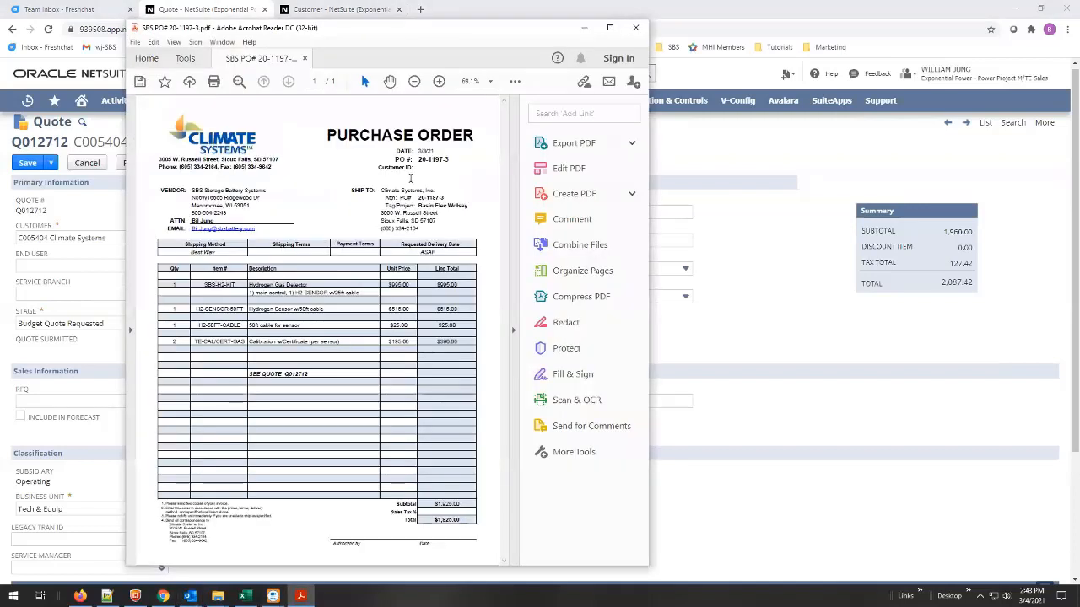
drag(451, 161, 418, 168)
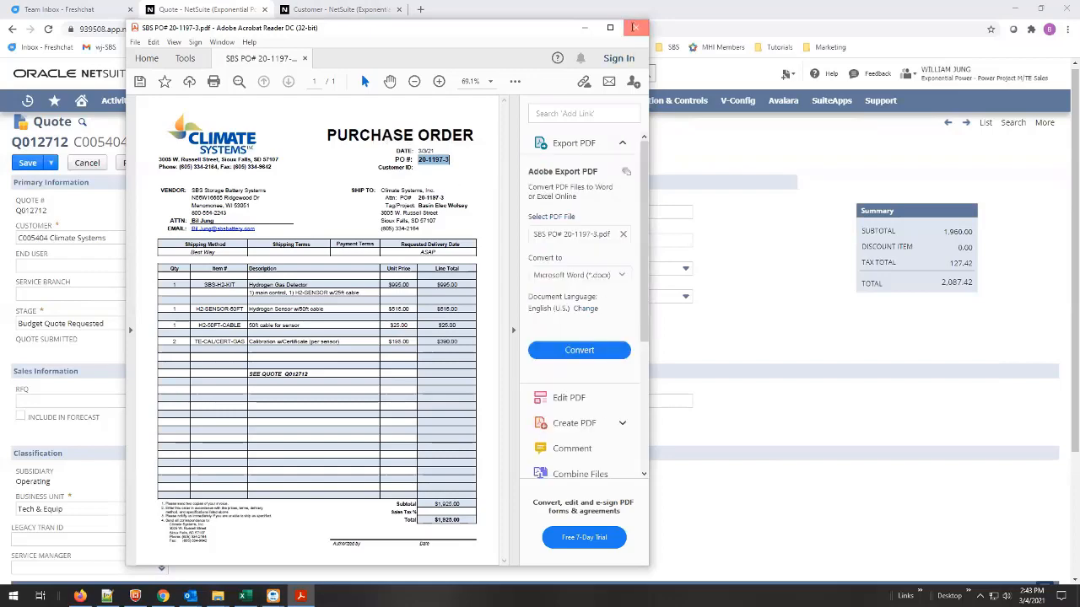
click(635, 27)
click(590, 241)
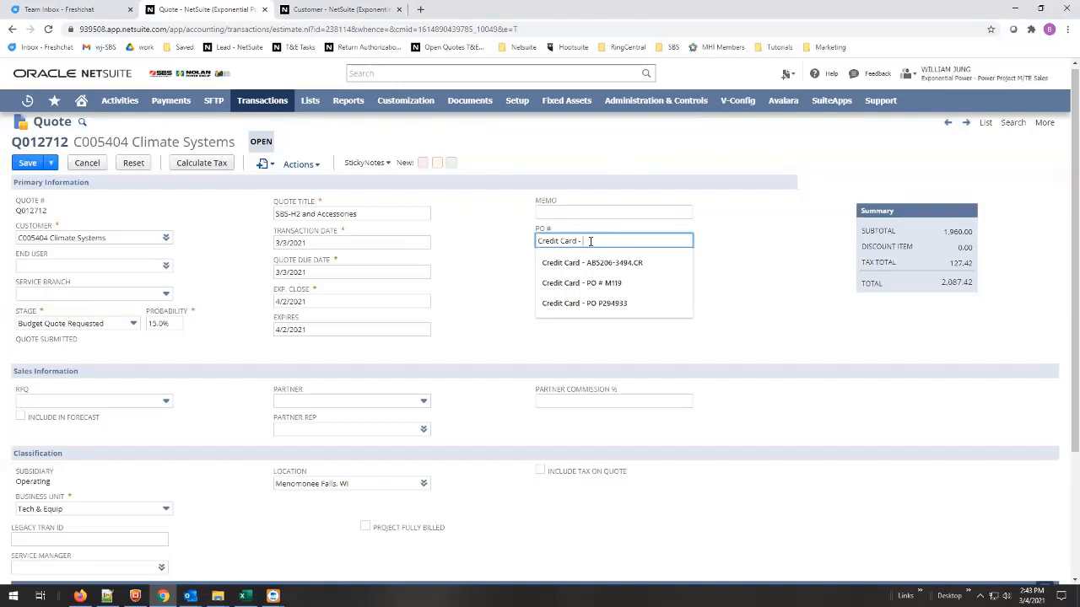
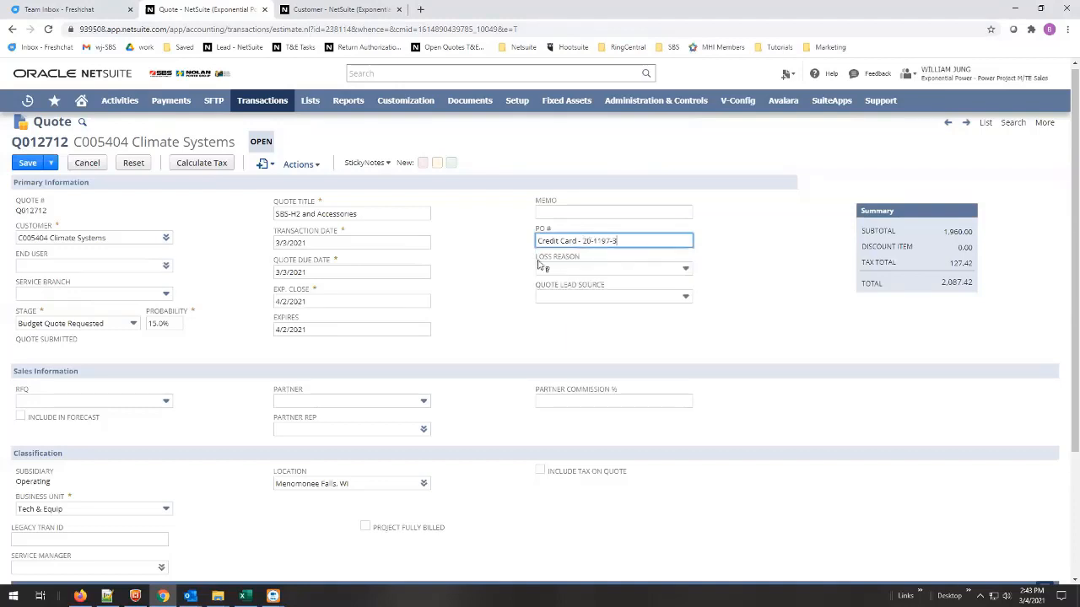
click(581, 241)
text(PO:)
click(472, 311)
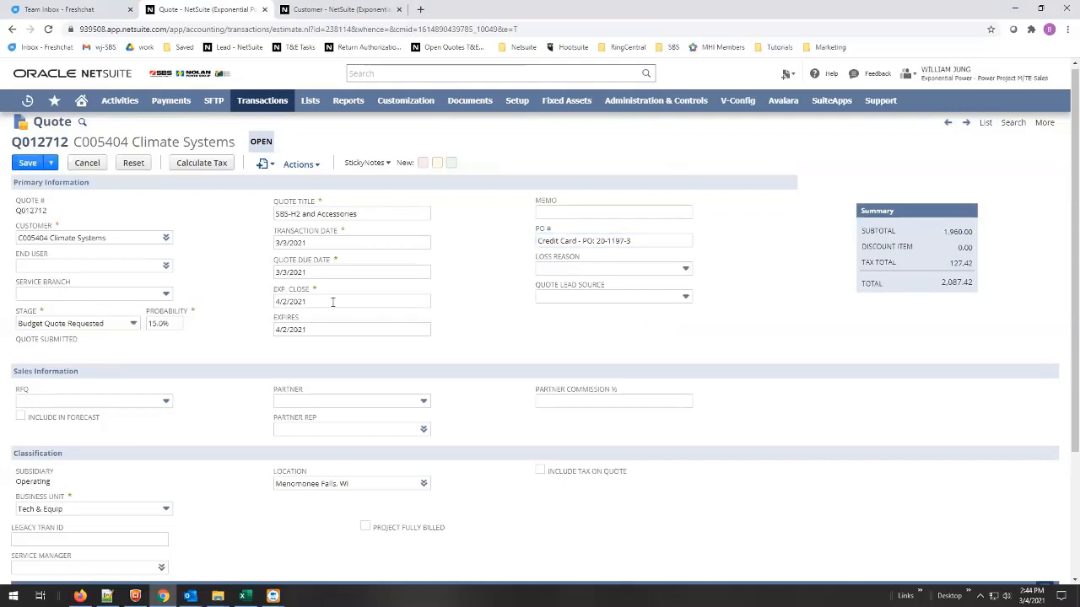
Set the quote's expiration date to 3/4/2021.
click(439, 331)
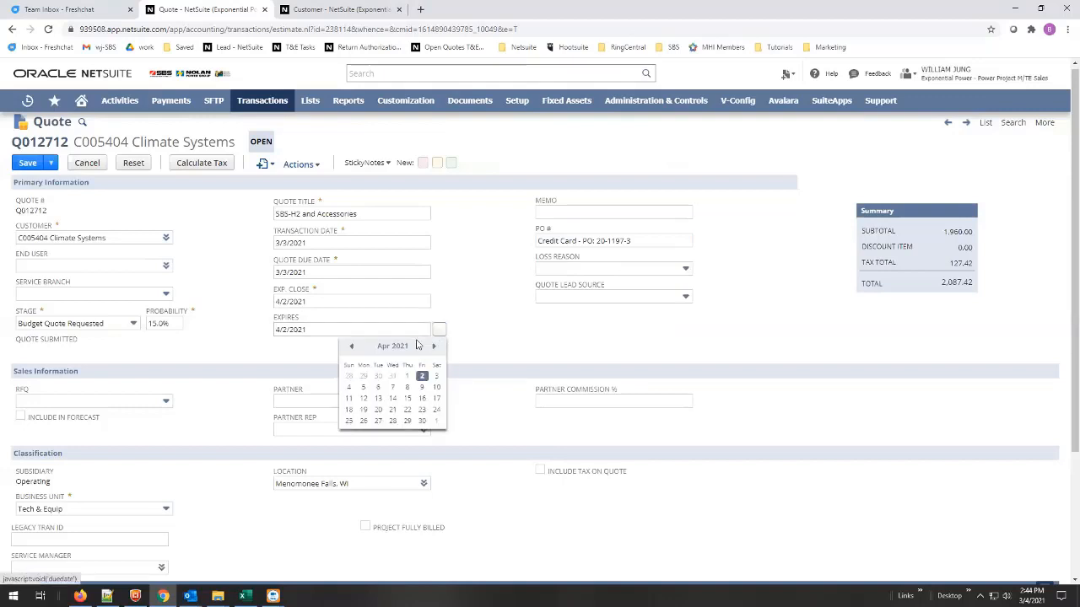
click(352, 349)
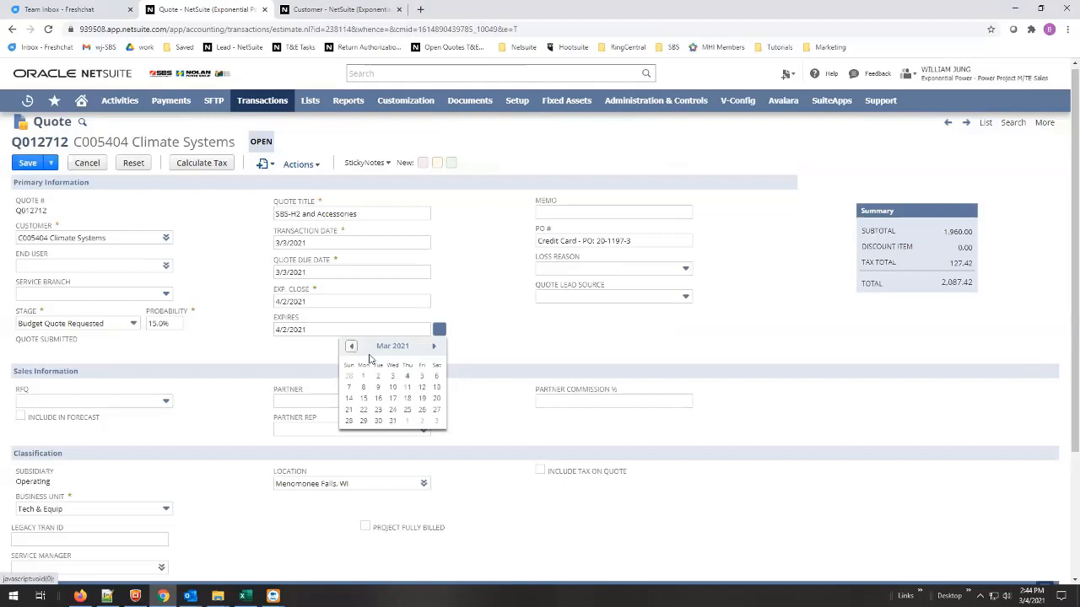
click(406, 376)
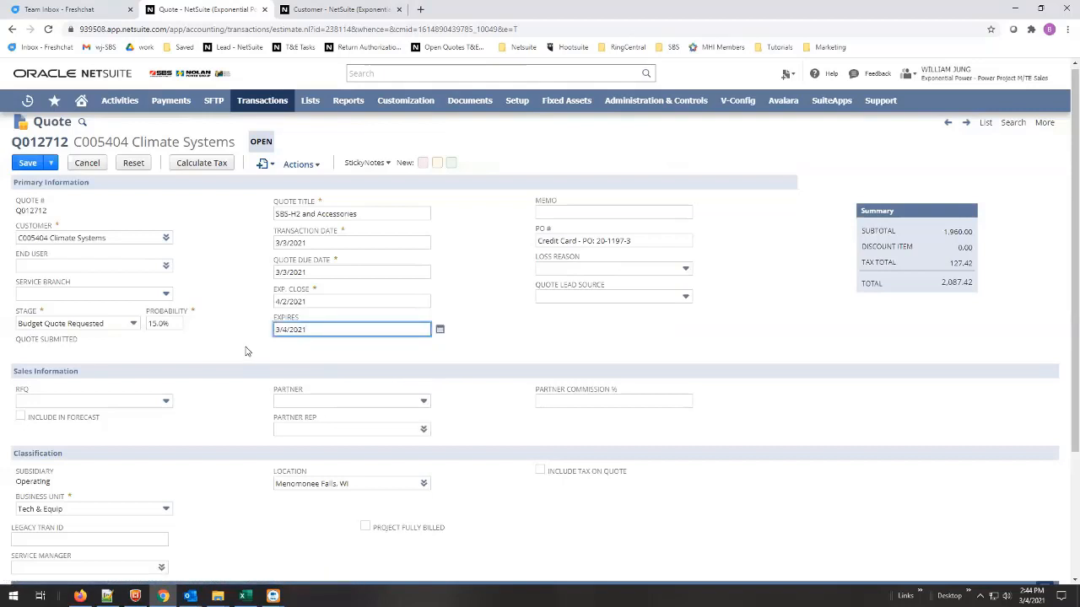
Set the quote's stage to Positive Customer Feedback and its probability to 99%.
click(133, 326)
click(63, 410)
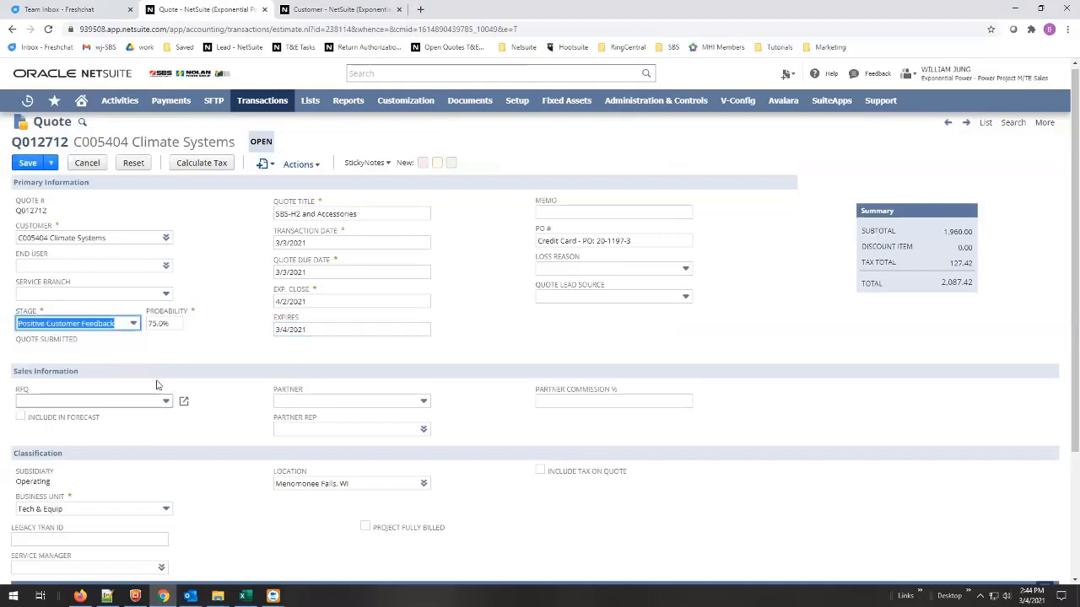
key(Tab)
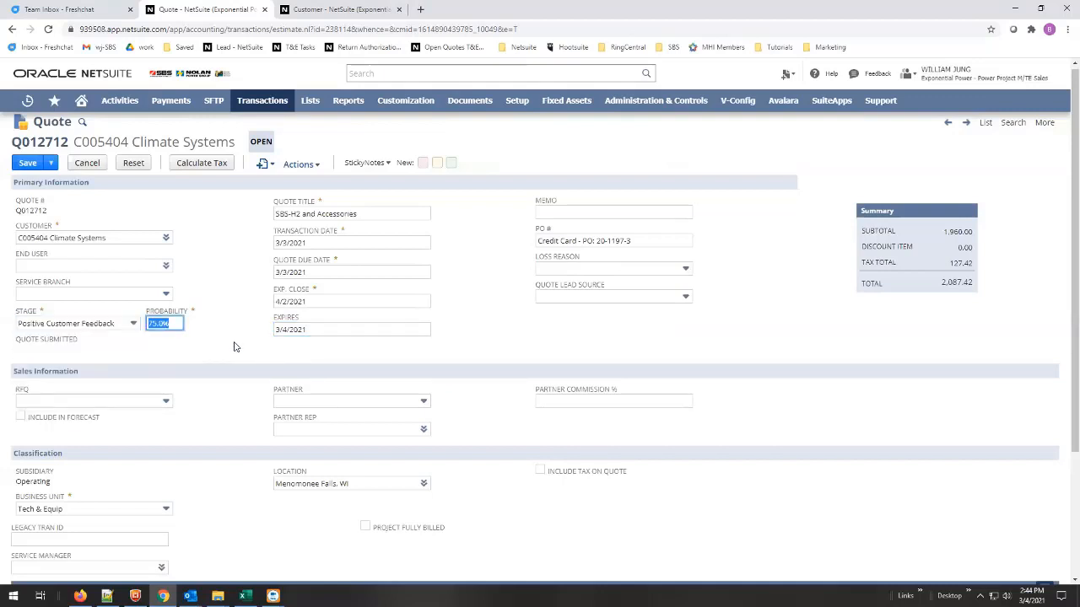
text(99)
click(512, 288)
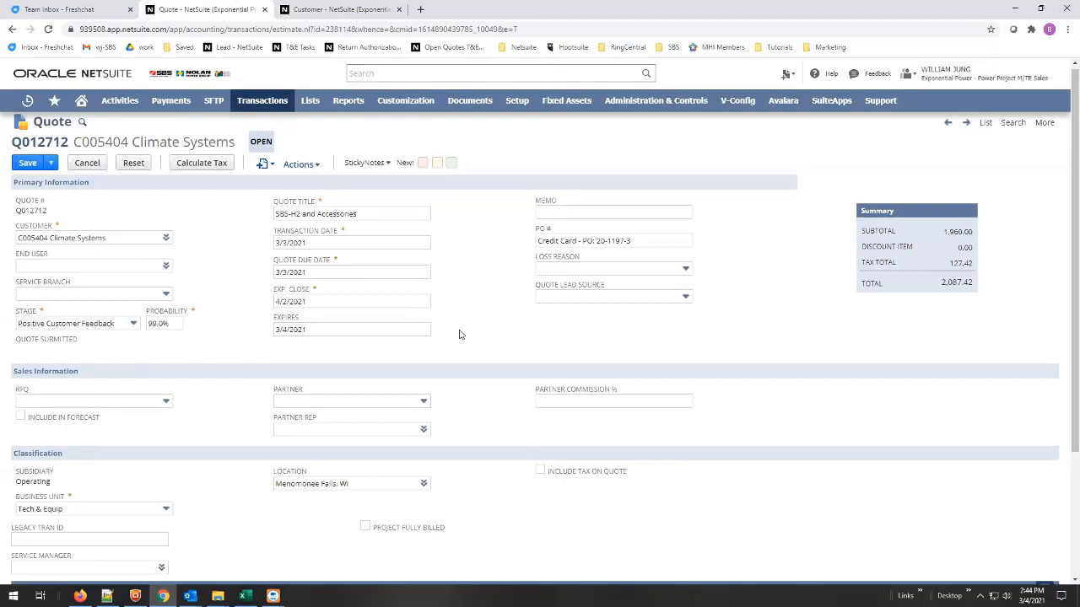
click(649, 239)
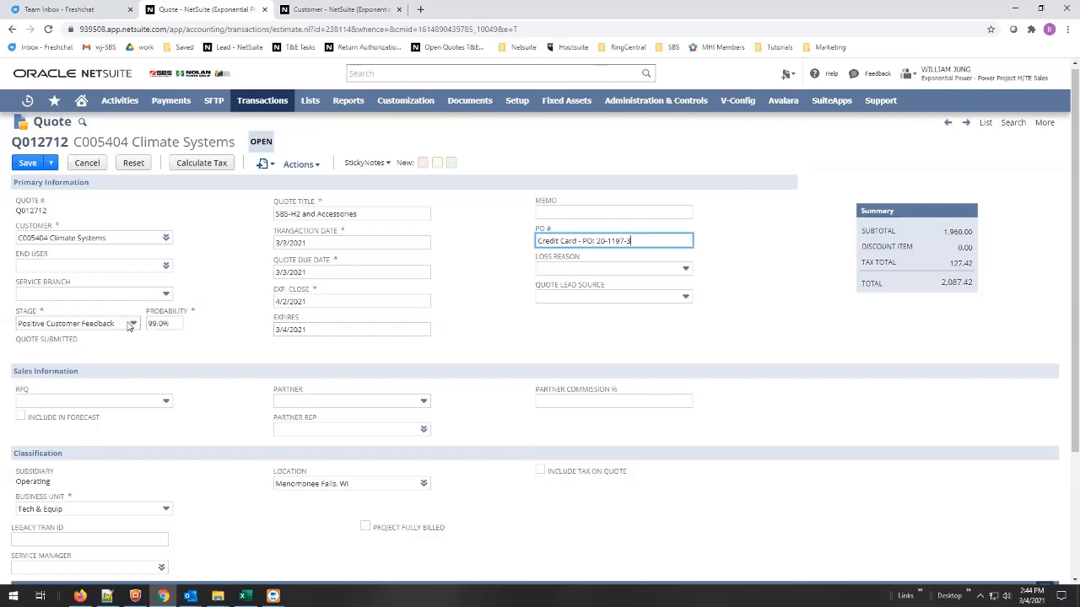
click(511, 340)
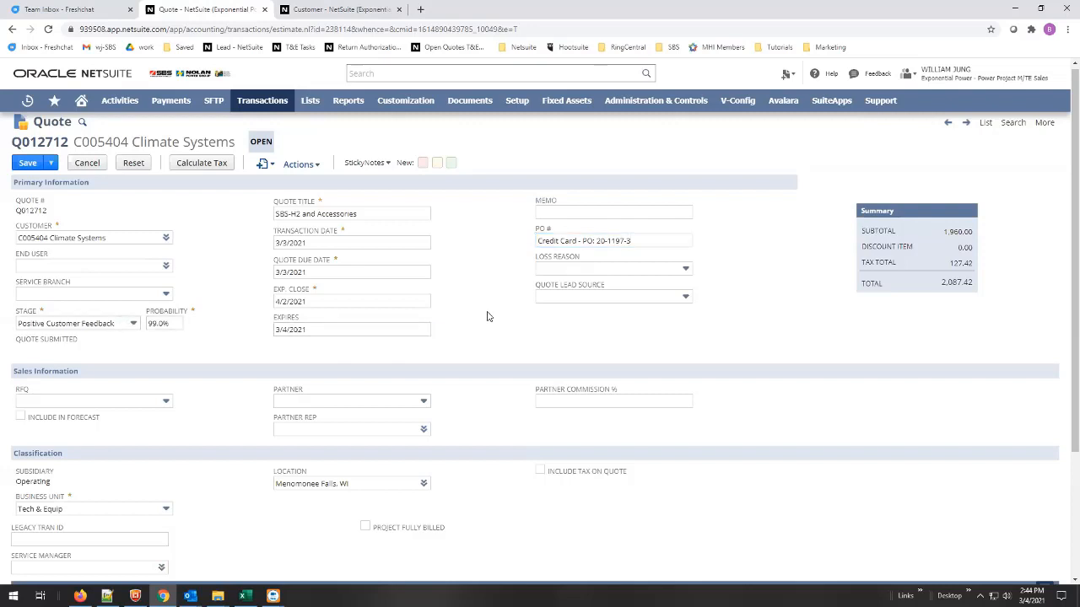
Look over the quote's header, contacts and items once more and save the quote.
scroll(493, 300, down, 2)
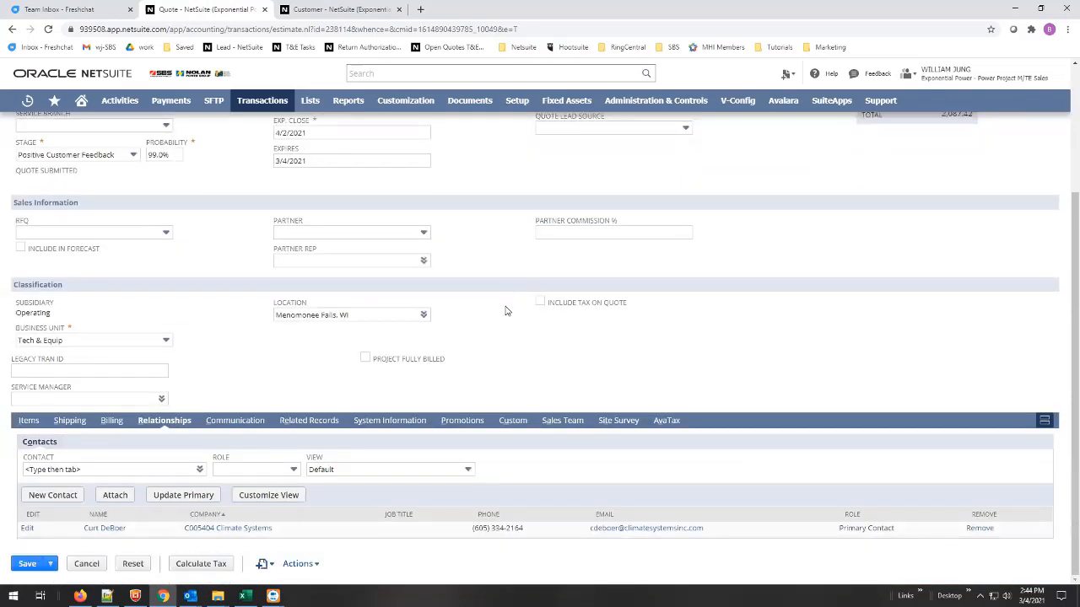
scroll(504, 310, up, 2)
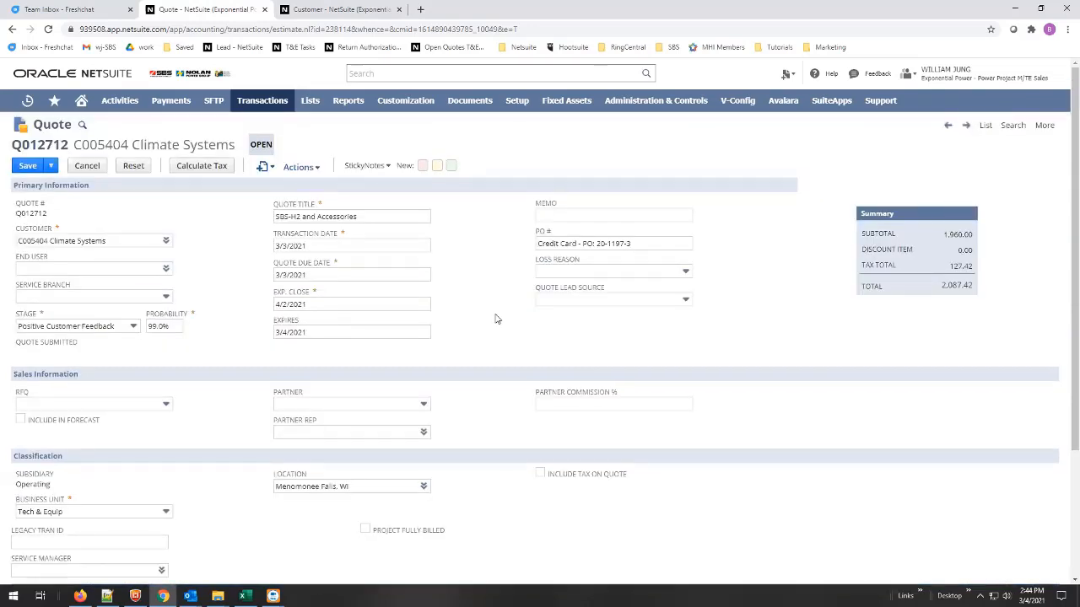
scroll(497, 315, down, 2)
click(29, 420)
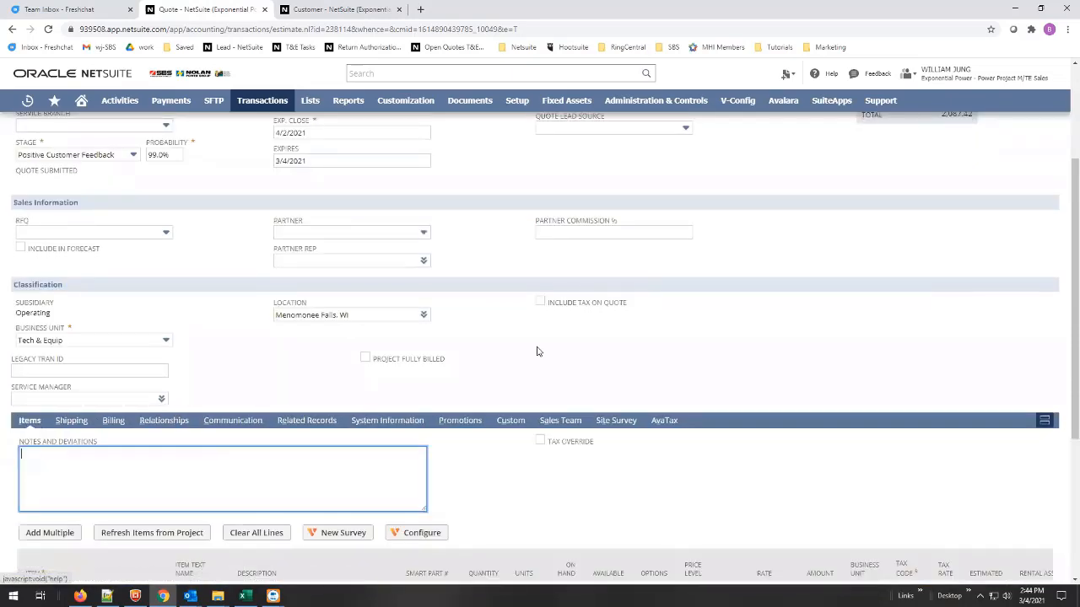
scroll(595, 350, down, 3)
scroll(601, 348, up, 5)
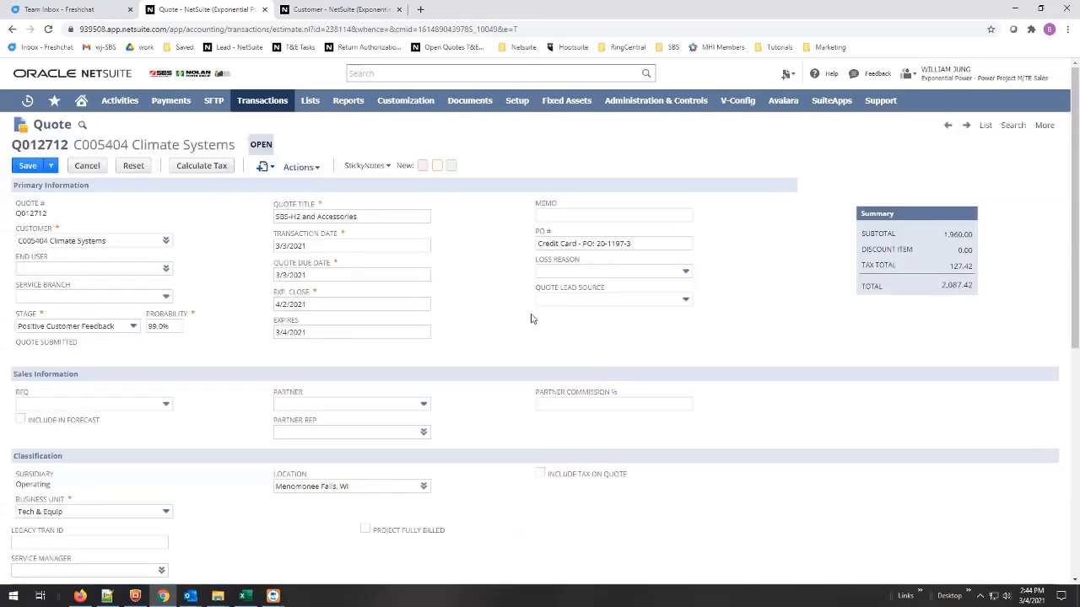
click(26, 166)
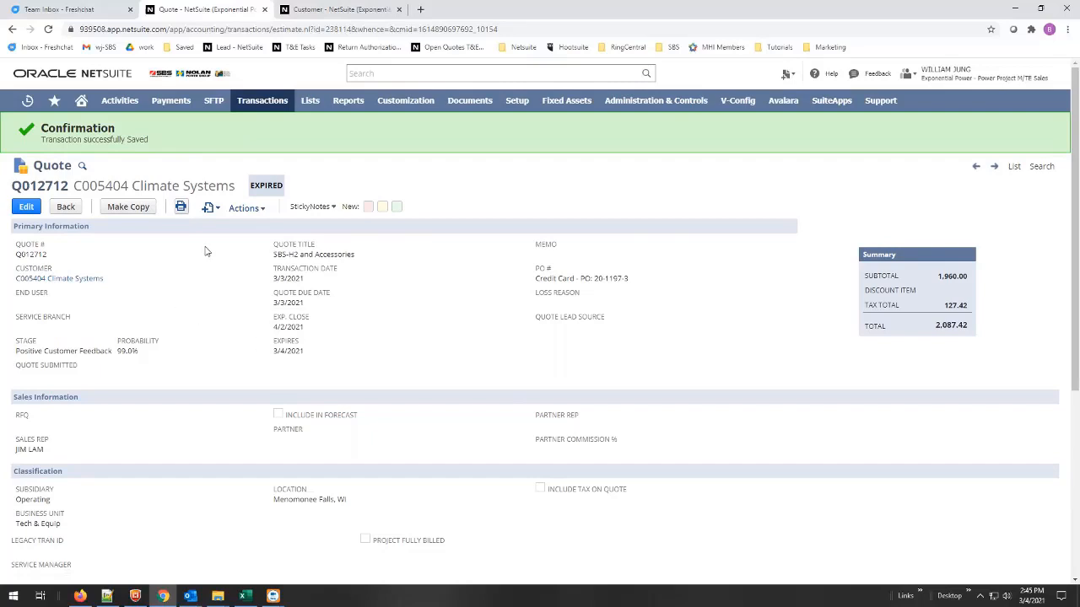
Attach the purchase order PDF from the customer's Outlook email to the quote as a file in T&E Customer Documents.
mouse_move(210, 216)
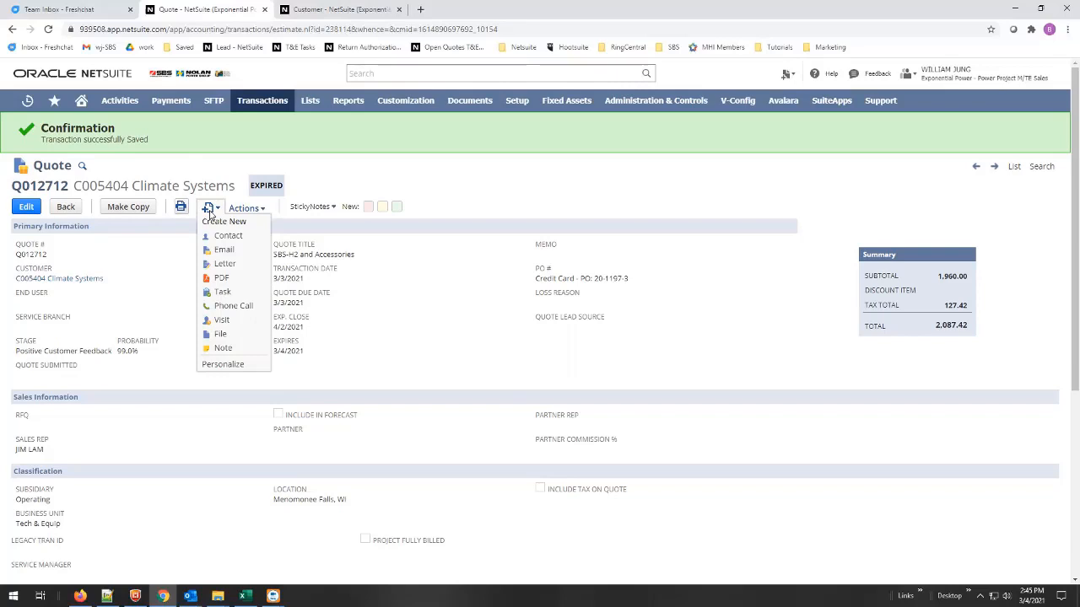
click(219, 334)
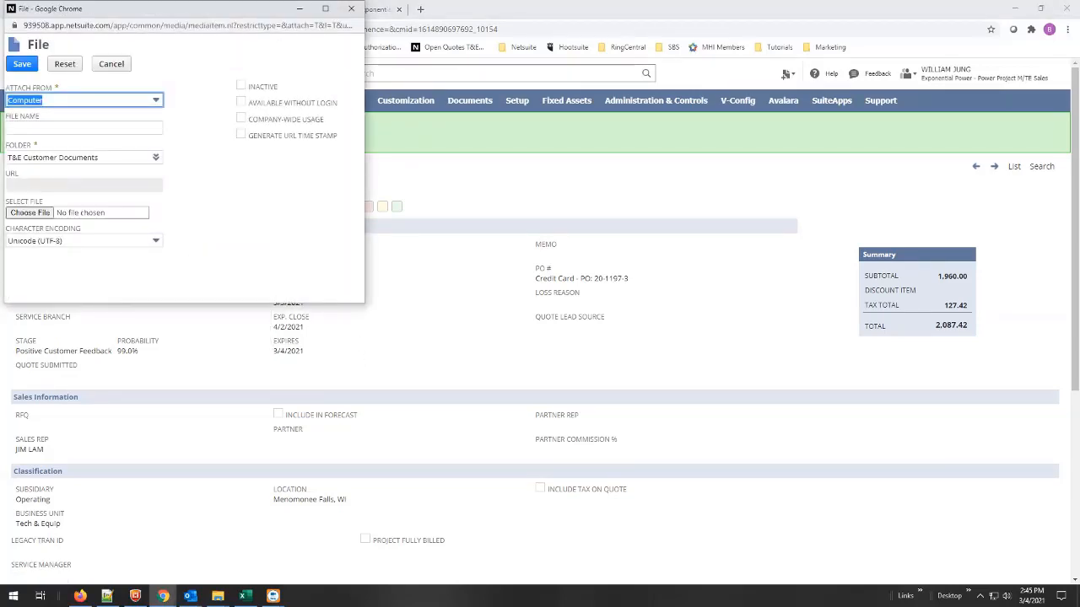
key(alt+Tab)
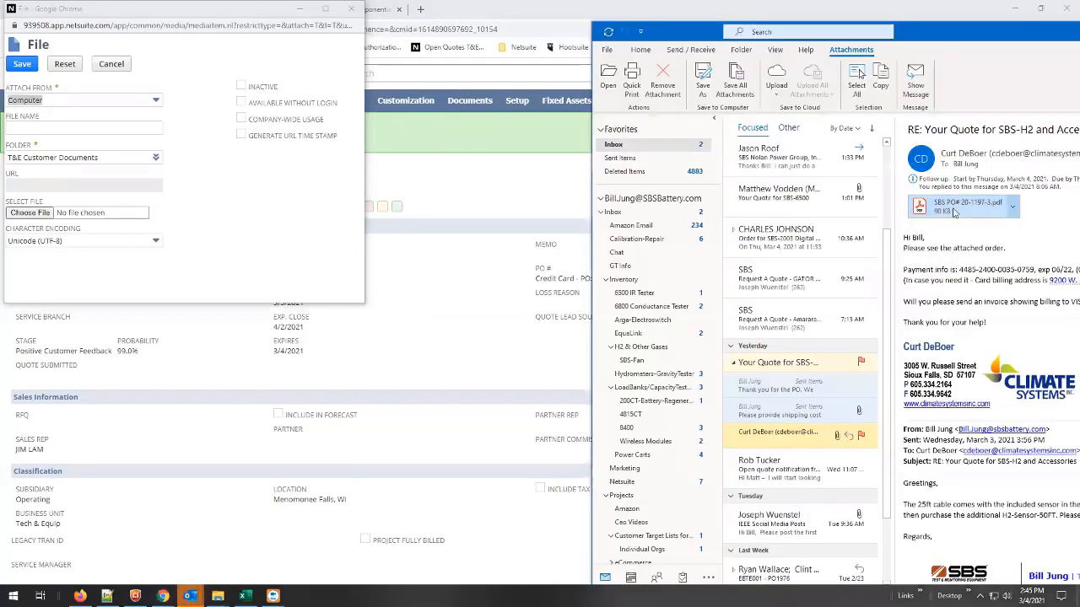
drag(954, 209, 105, 222)
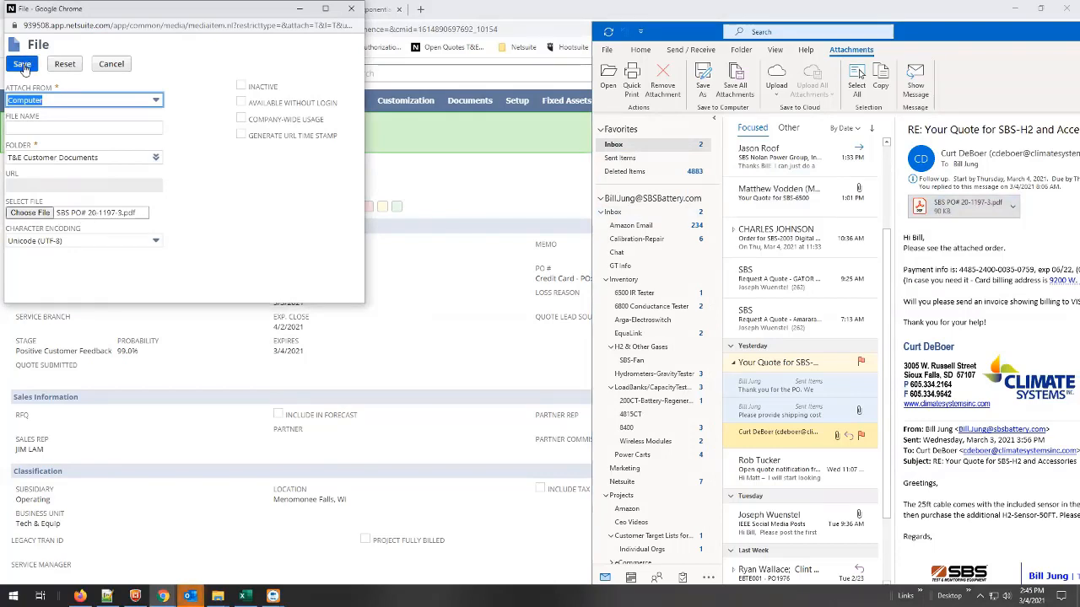
click(24, 66)
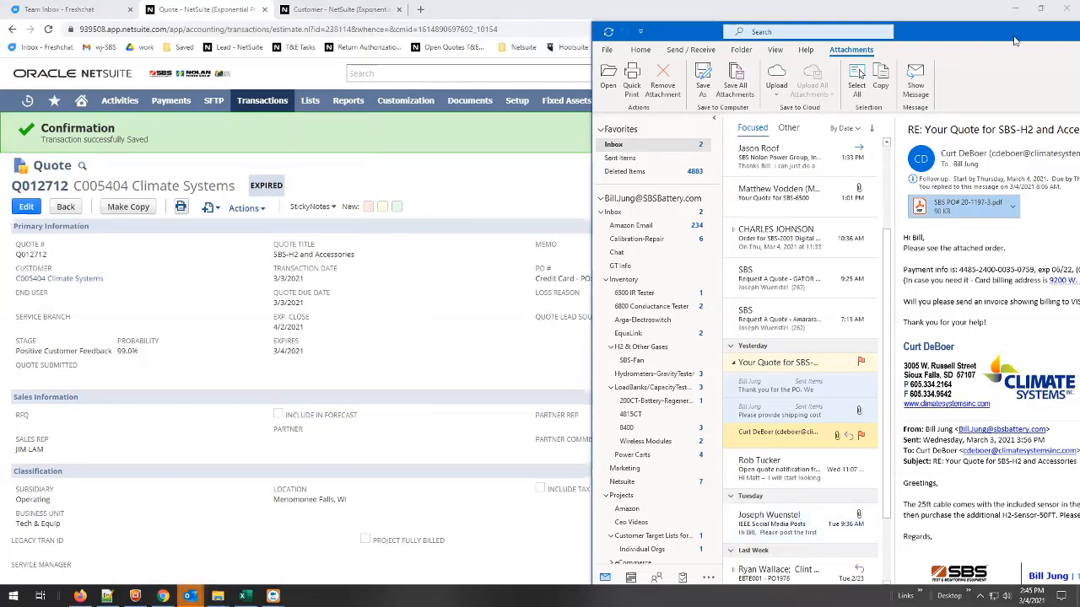
Try to attach the customer's Outlook email to the quote as a file in T&E Customer Documents, declining to overwrite the same-named file.
drag(860, 74, 992, 86)
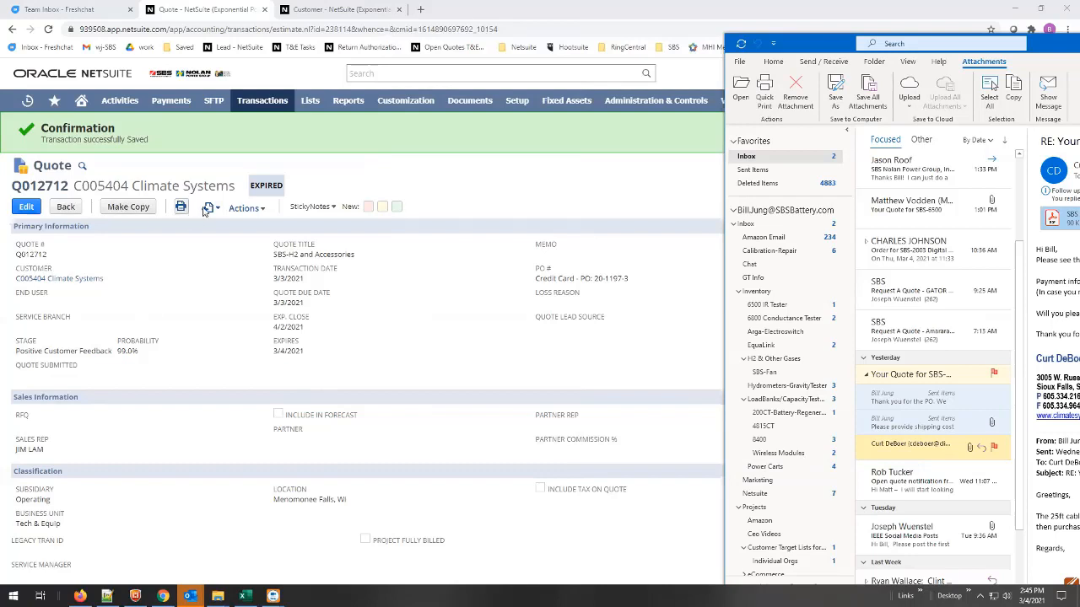
mouse_move(211, 213)
click(219, 333)
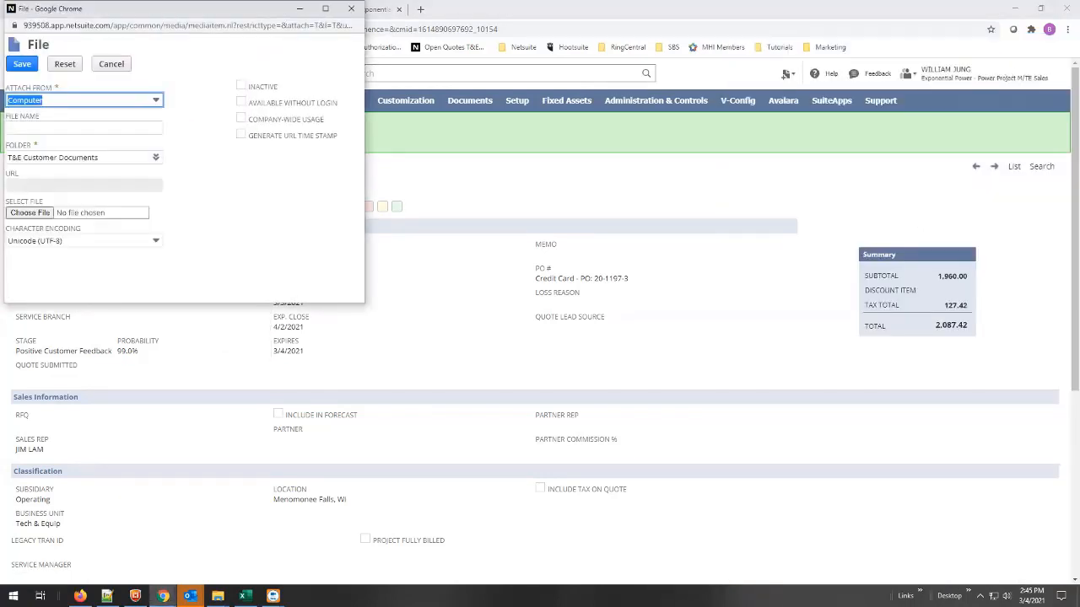
click(190, 595)
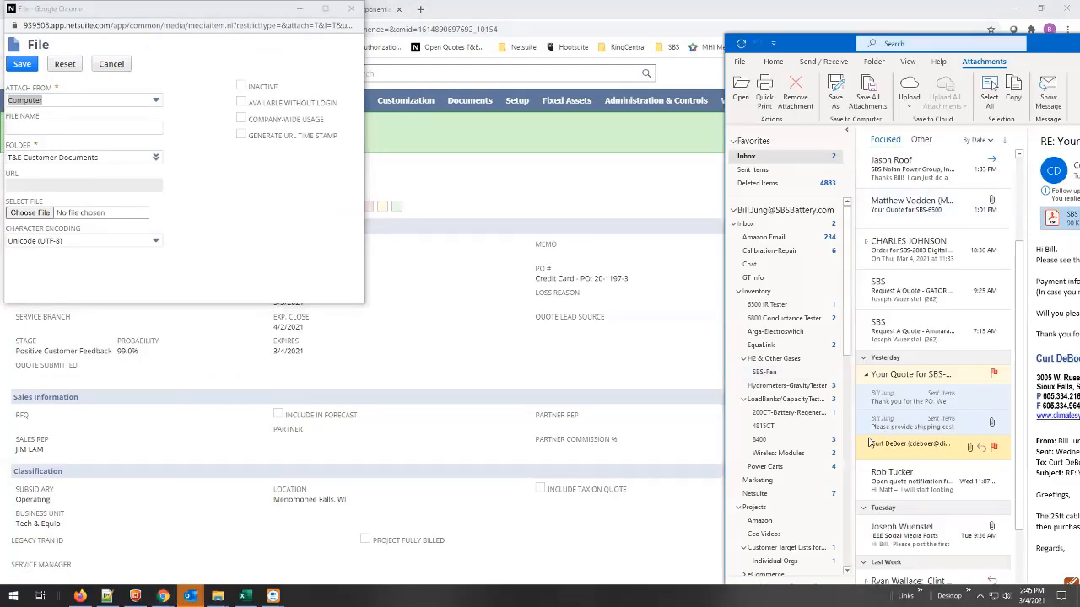
drag(904, 447, 119, 219)
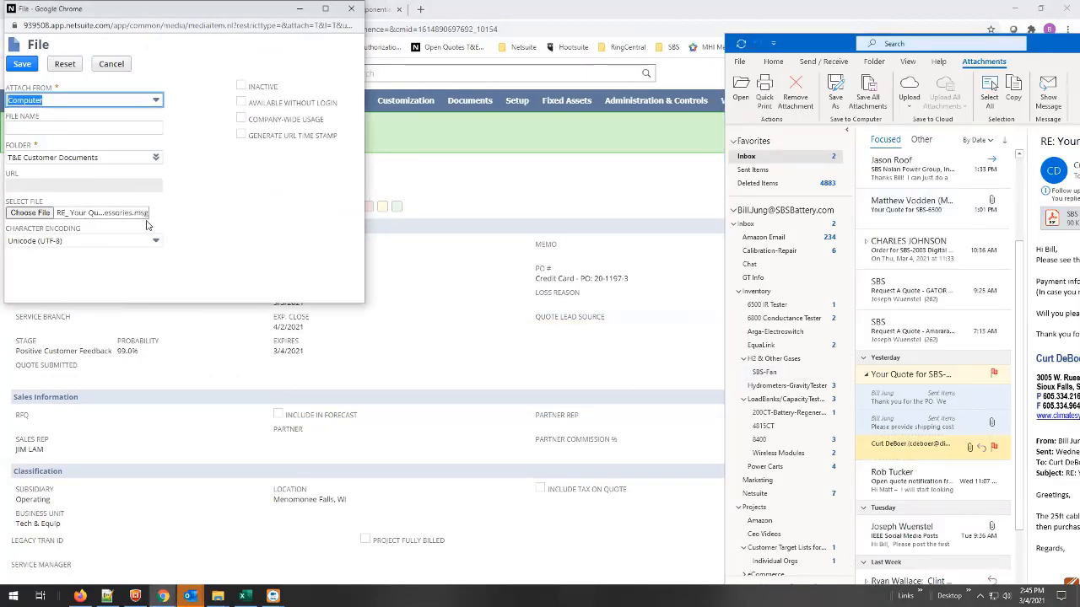
click(21, 65)
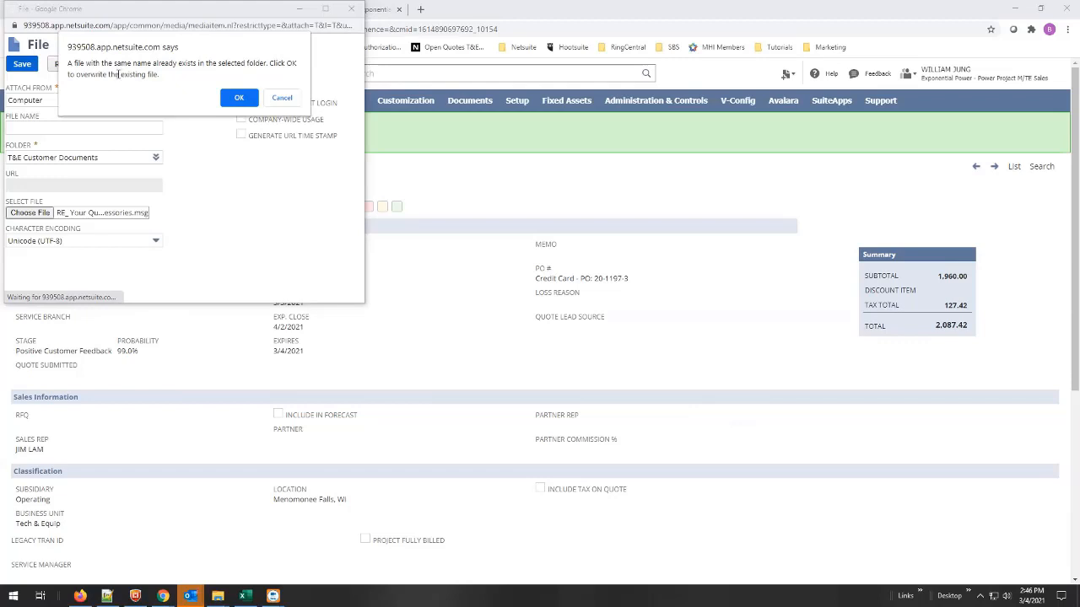
click(282, 98)
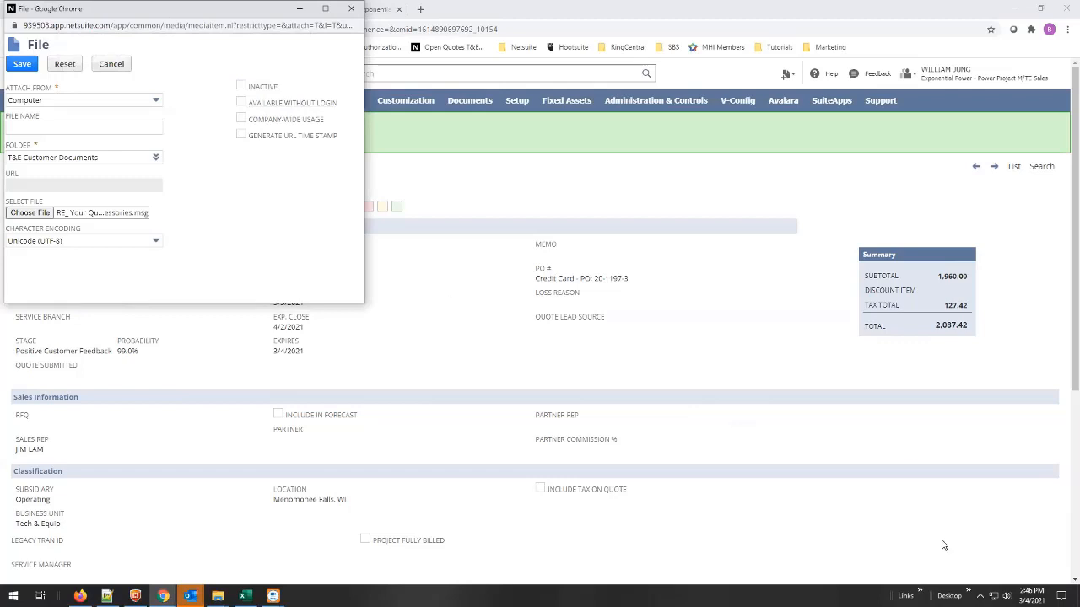
Save a copy of the customer's Outlook email into the C_Temp folder.
click(920, 594)
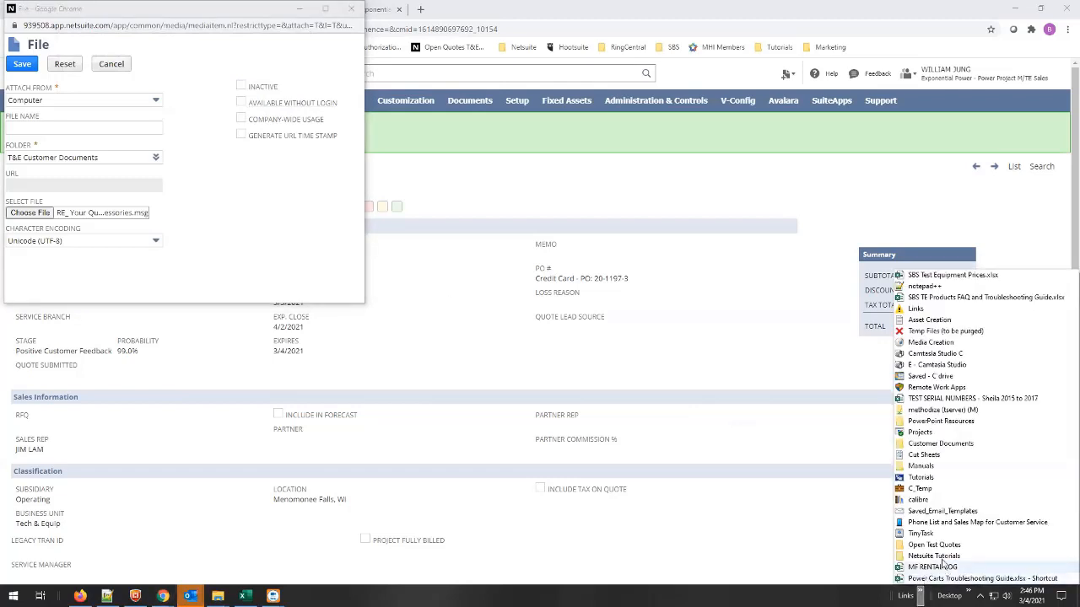
click(920, 489)
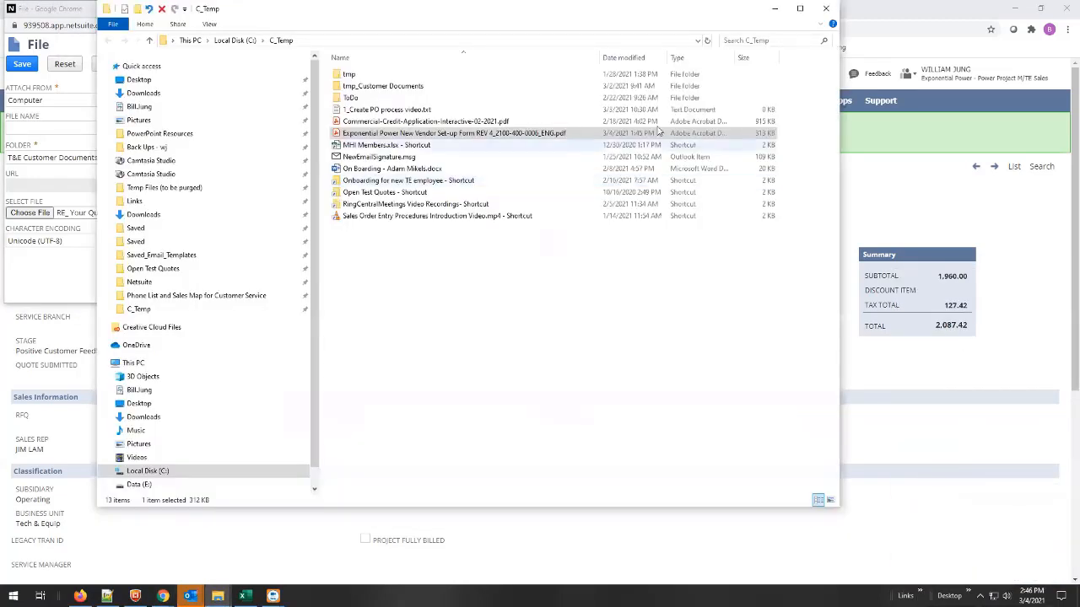
drag(396, 37, 609, 80)
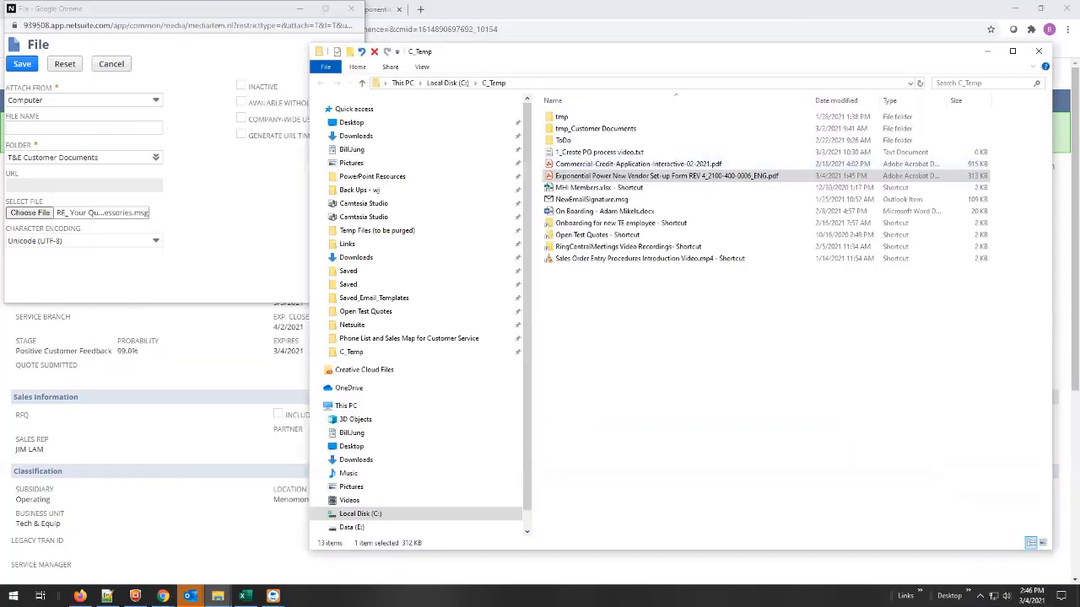
drag(1079, 355, 705, 360)
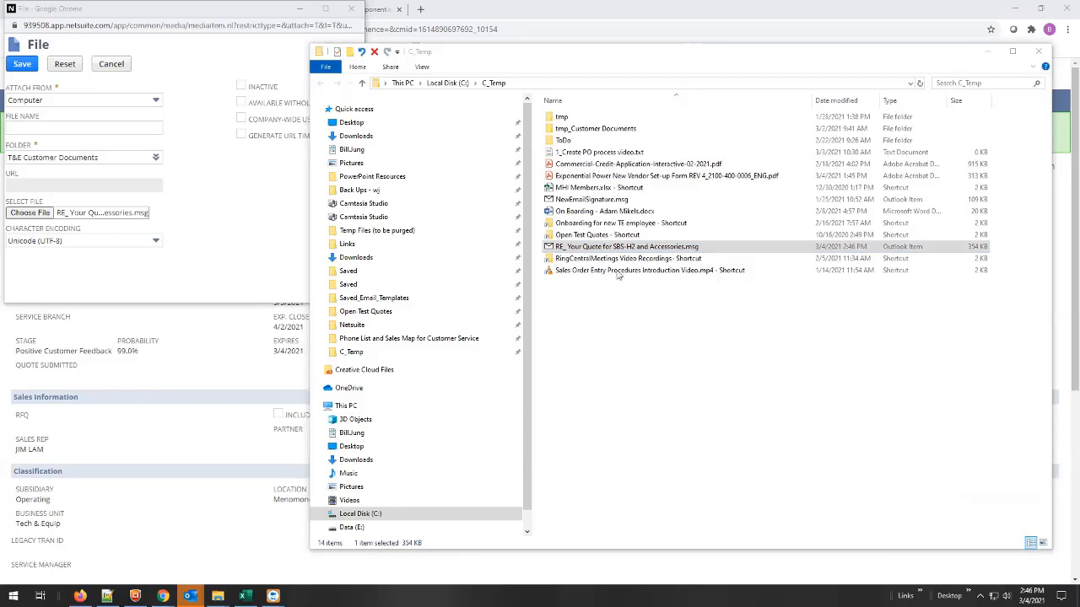
Rename the saved message file, replacing the leading "RE" with the customer's email address, written with a hyphen instead of the @ sign.
click(612, 246)
click(609, 246)
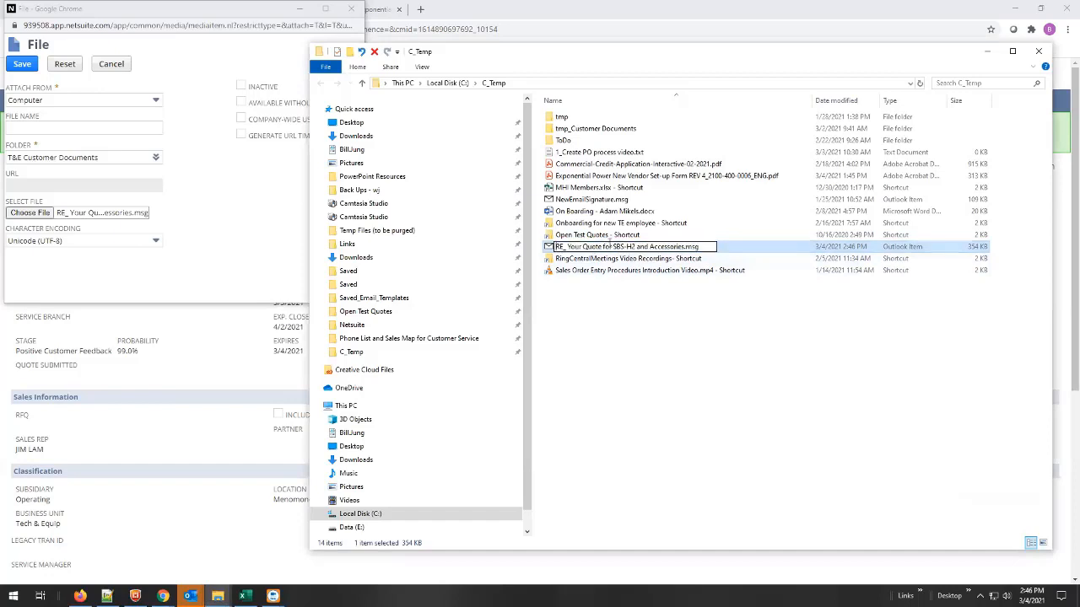
key(Home)
key(ctrl+v)
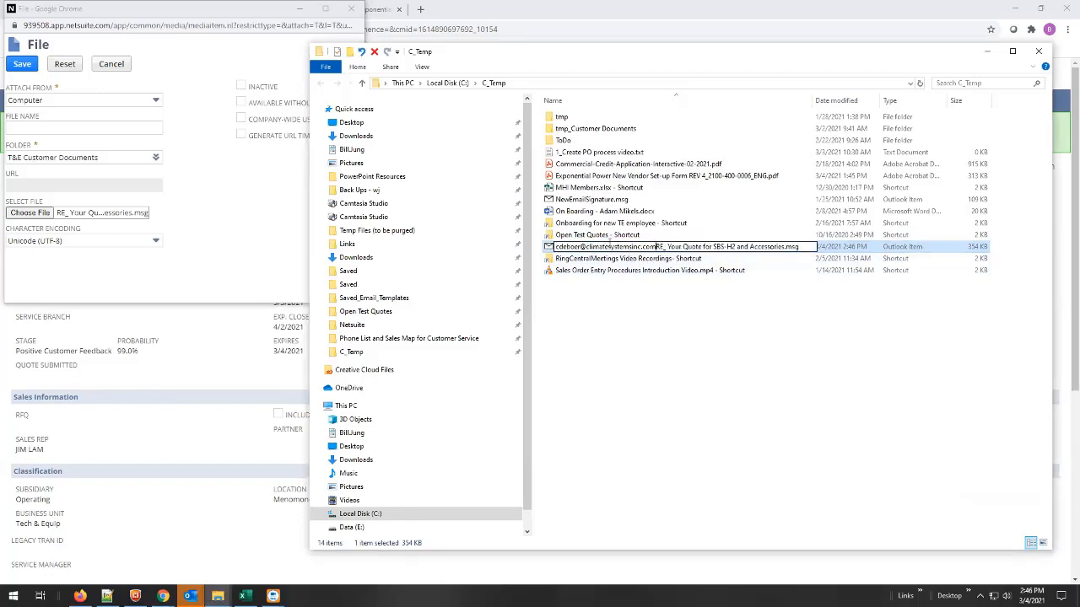
text(_)
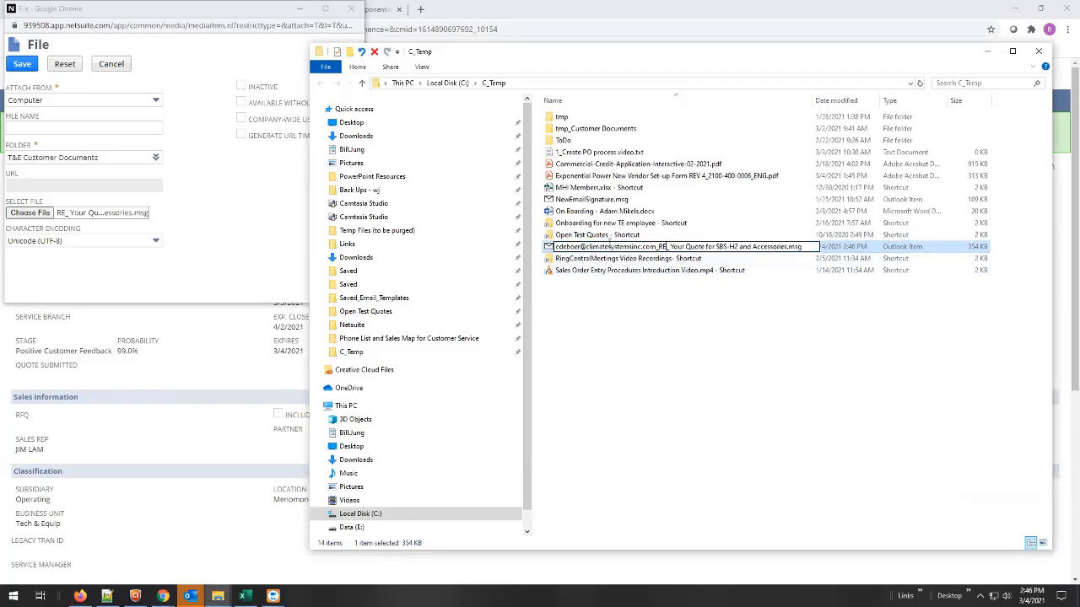
key(Delete)
key(Delete)
key(Delete)
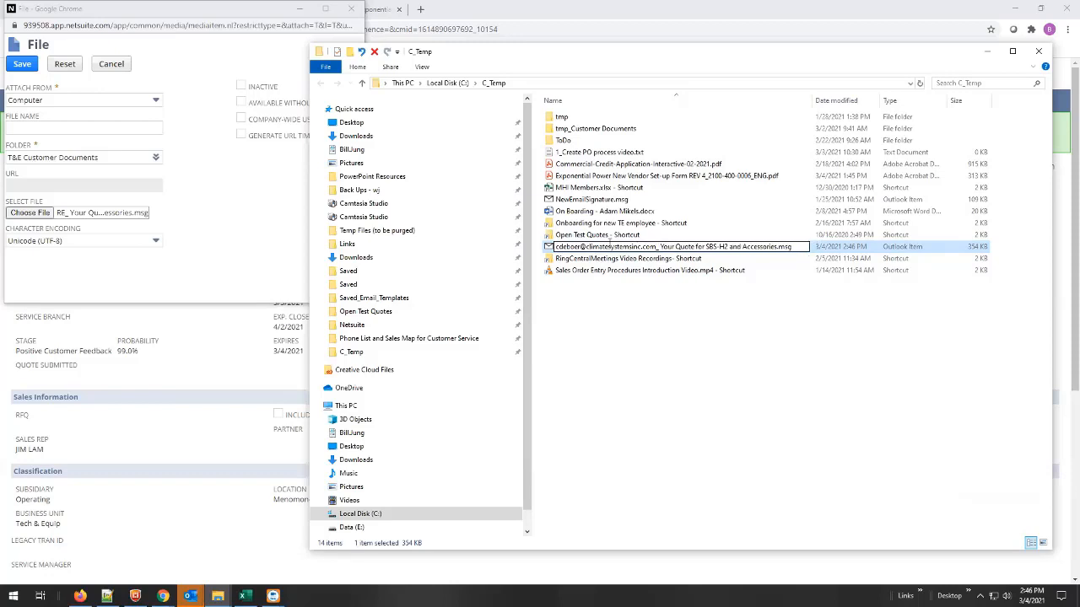
key(BackSpace)
text(-)
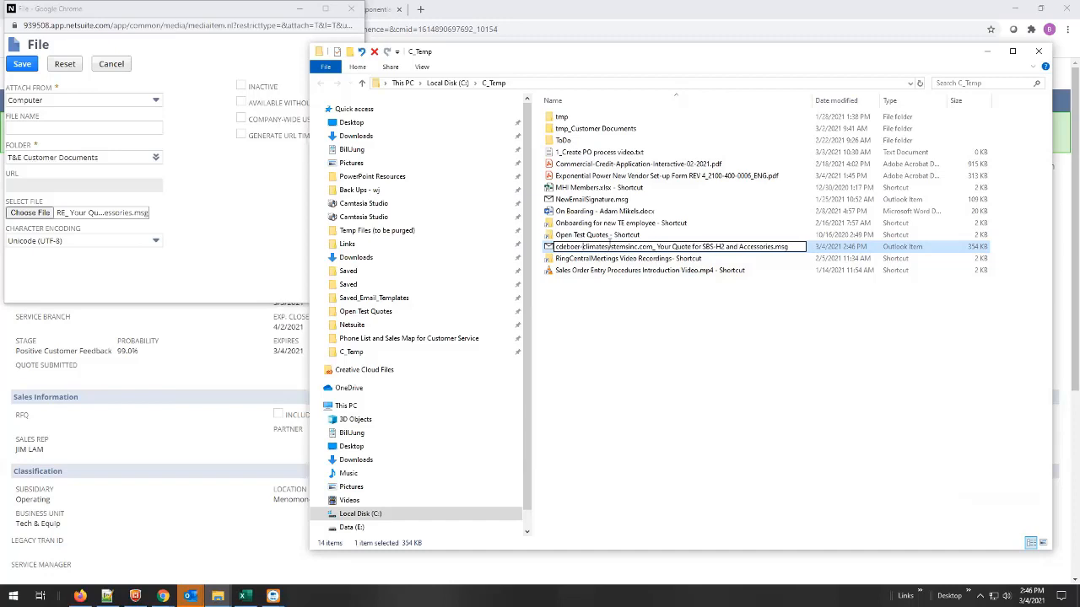
click(644, 513)
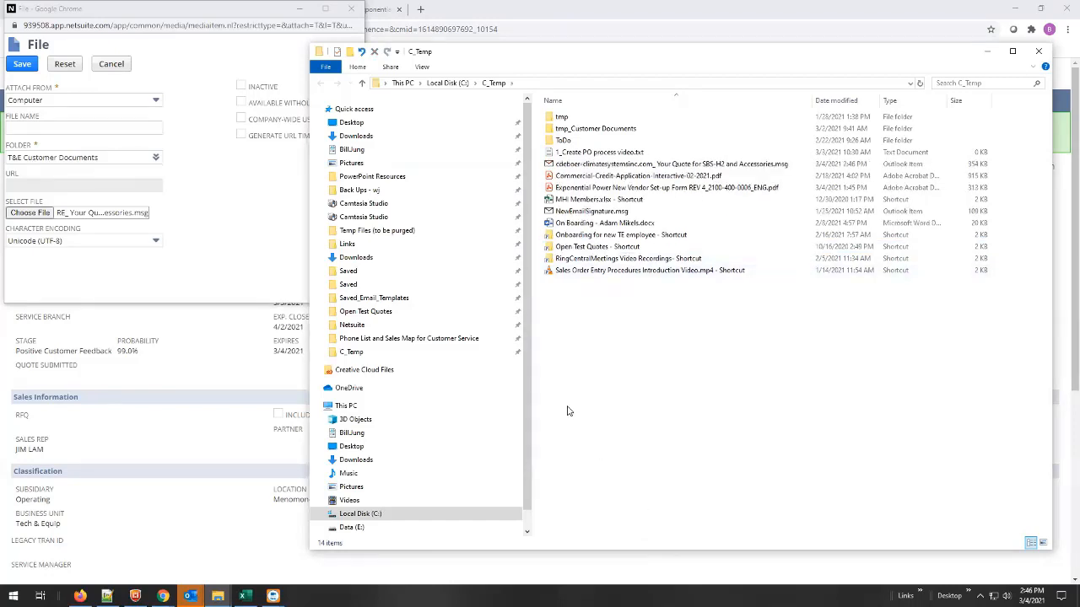
Attach the renamed message file to the quote in T&E Customer Documents and check the quote's list of attached files.
drag(594, 166, 109, 220)
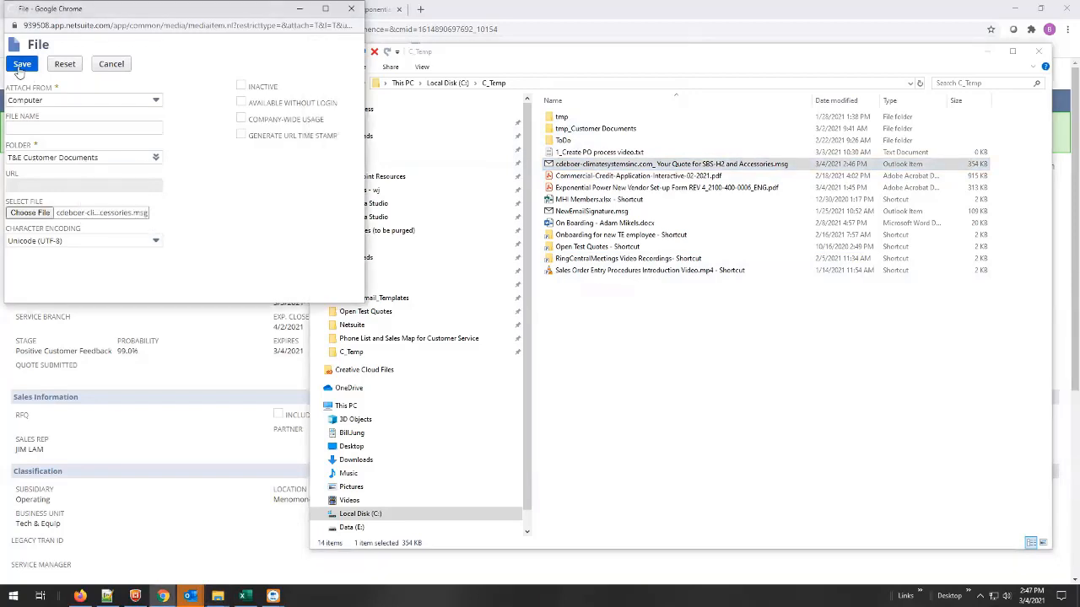
click(20, 66)
click(990, 55)
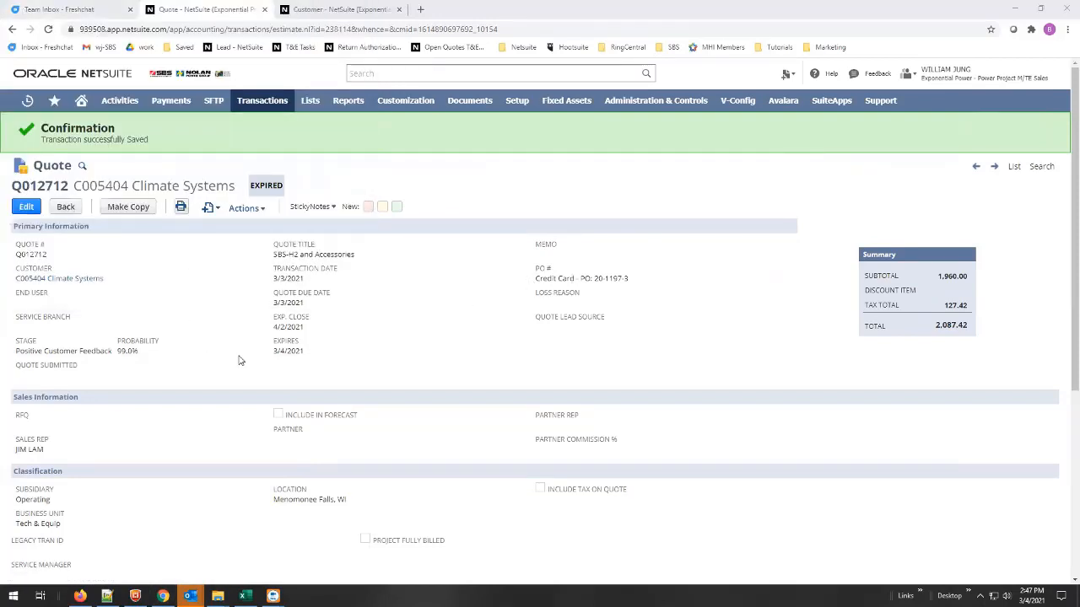
scroll(209, 279, down, 4)
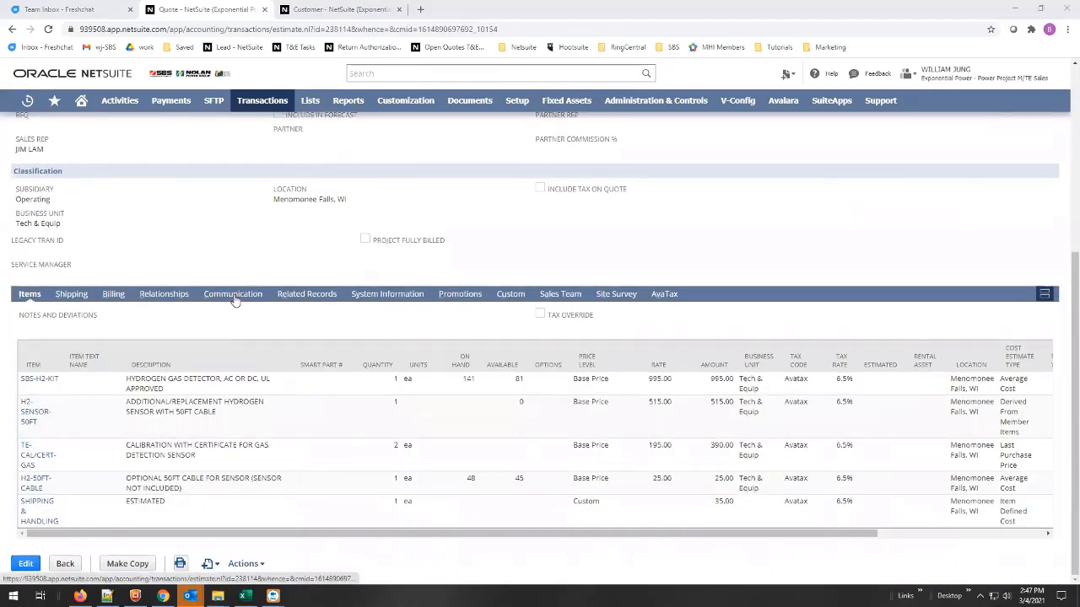
click(233, 294)
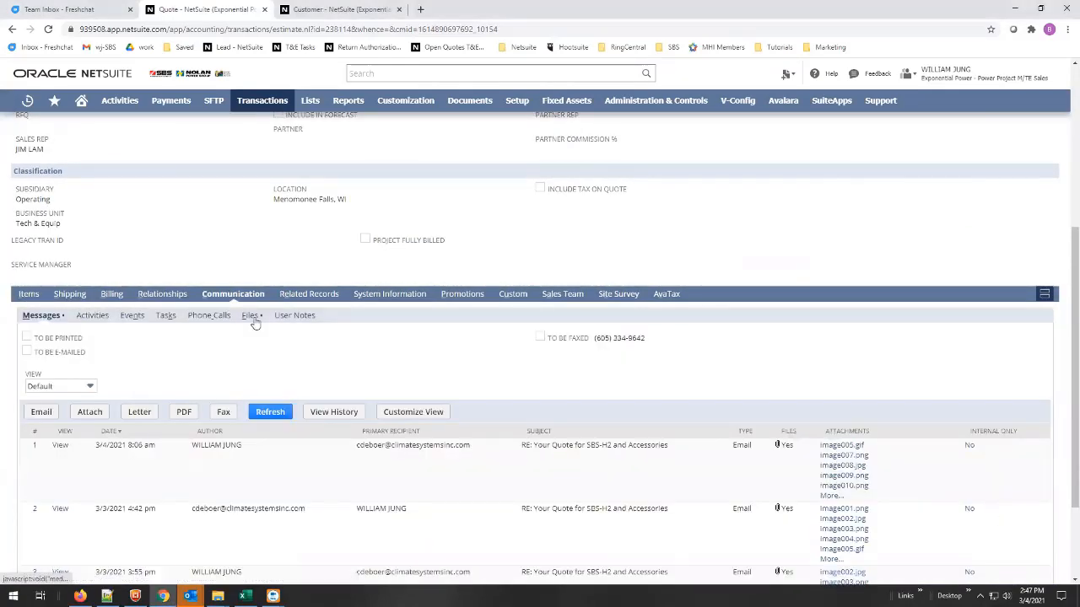
click(250, 315)
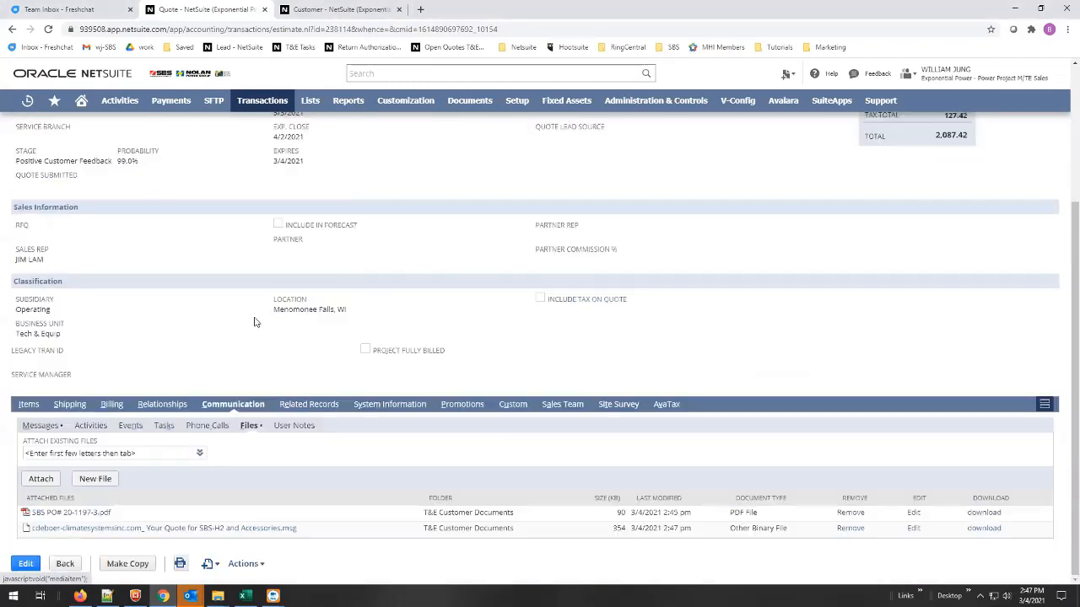